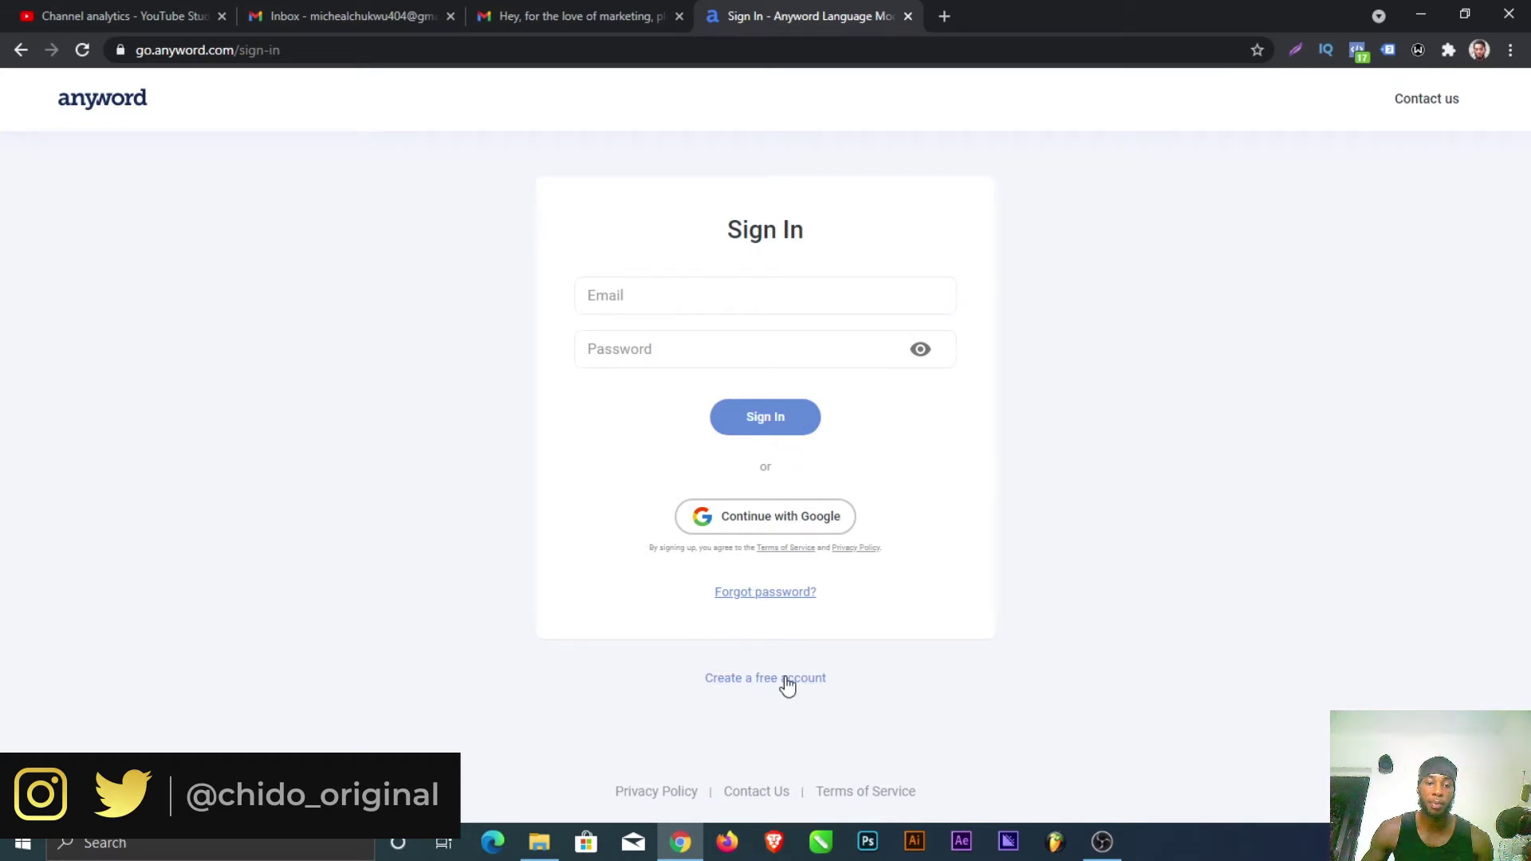
# Step: Register an Anyword trial account with the saved email and a password, then check that Gmail inbox
pyautogui.click(762, 678)
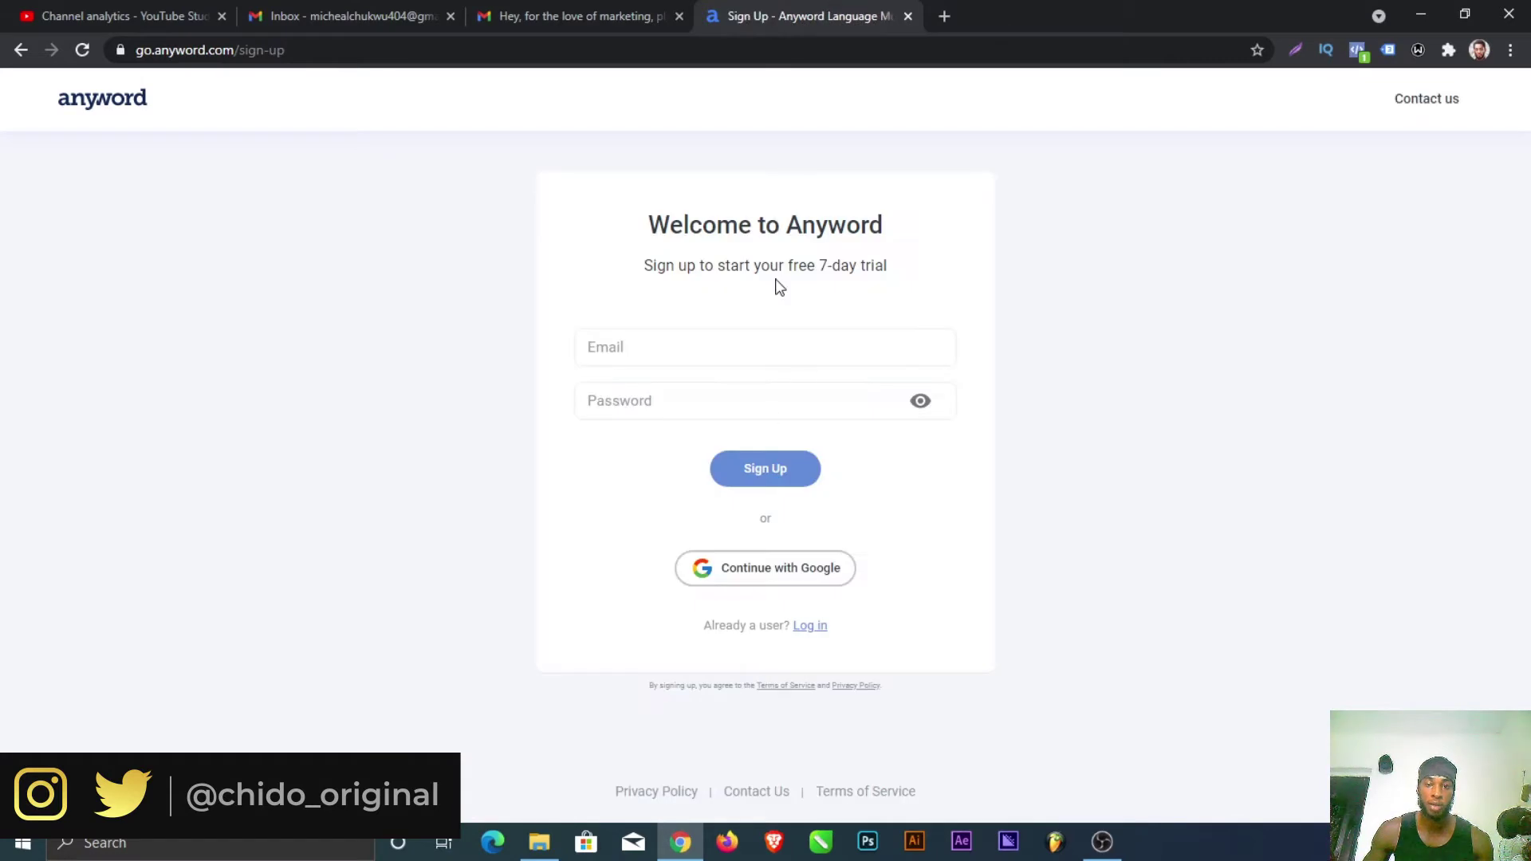
pyautogui.click(704, 348)
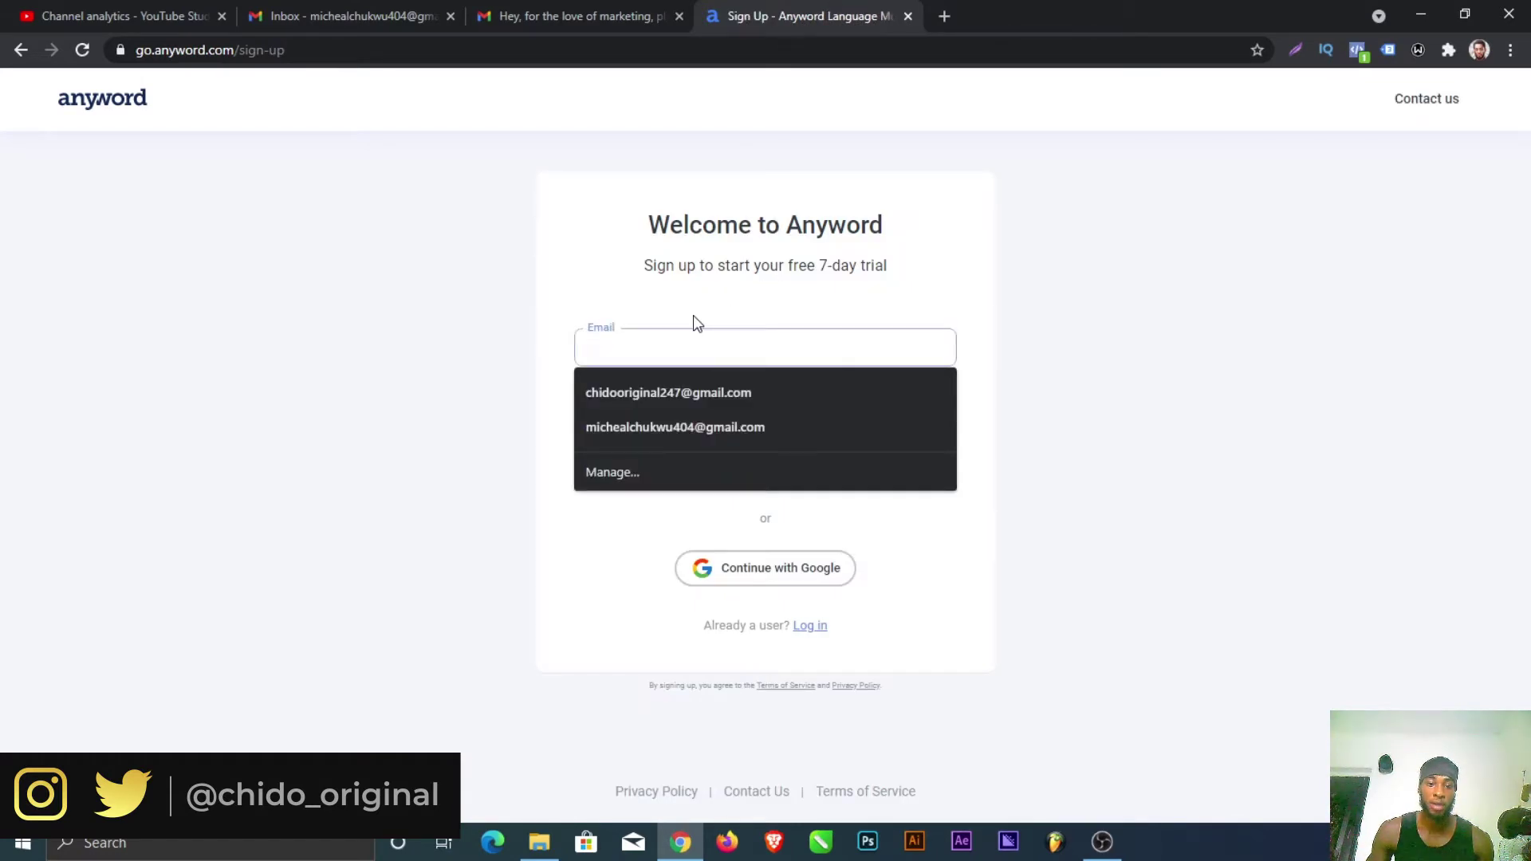
pyautogui.click(682, 403)
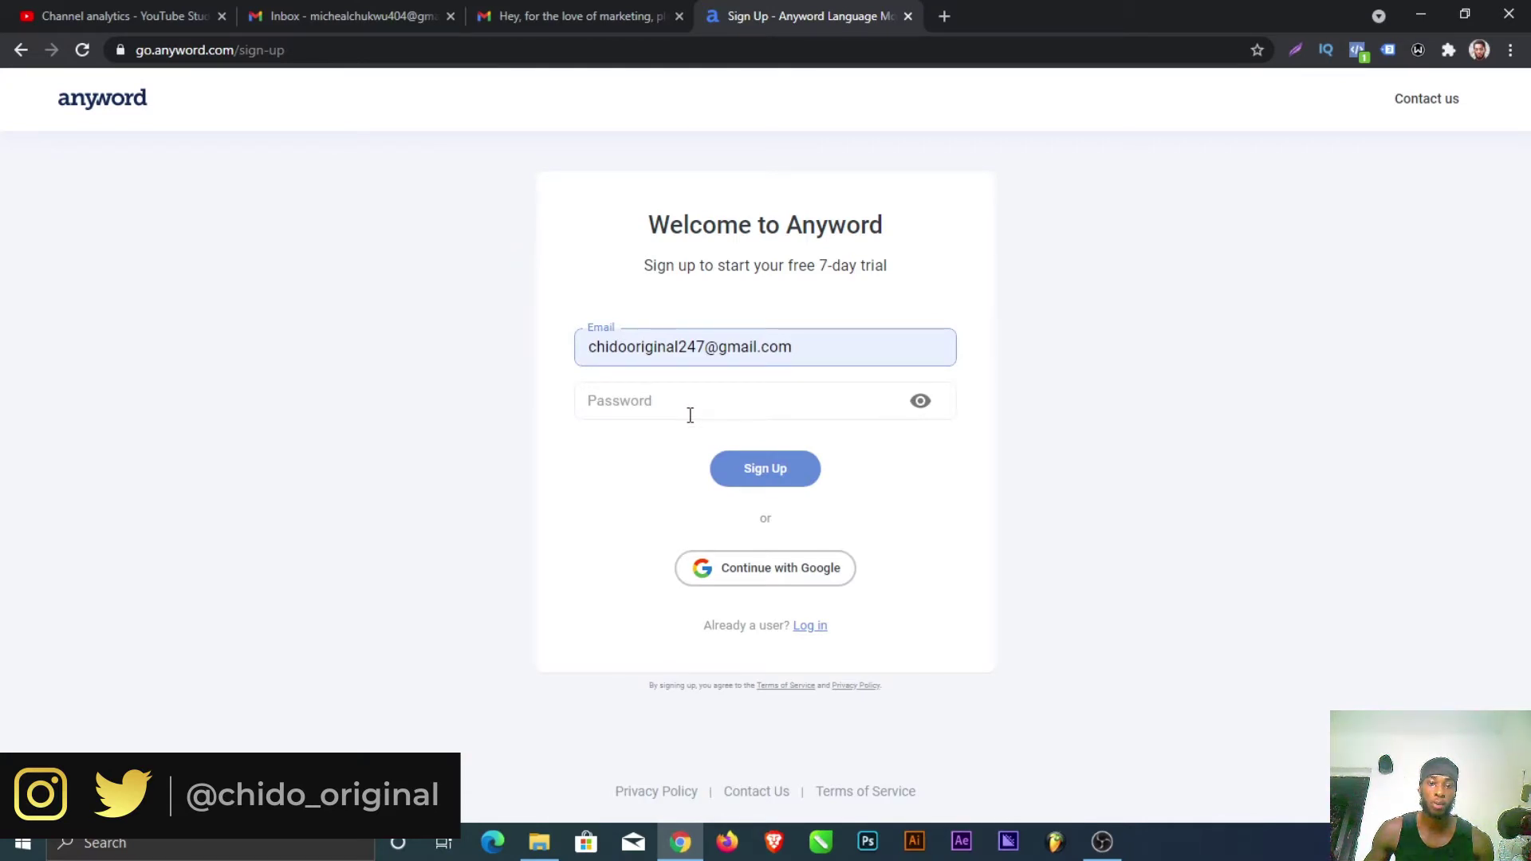
pyautogui.click(690, 416)
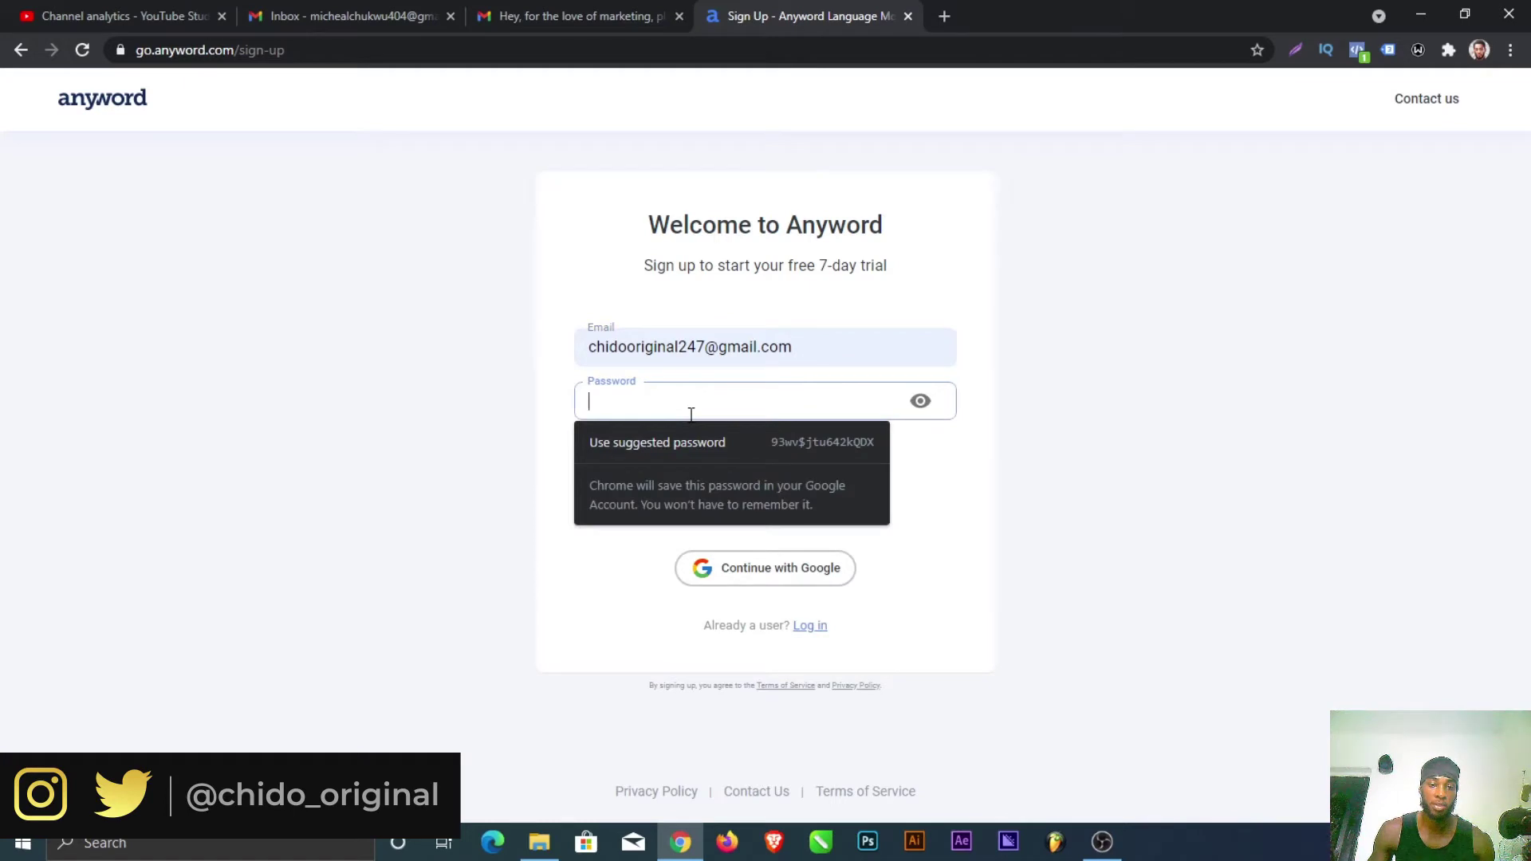
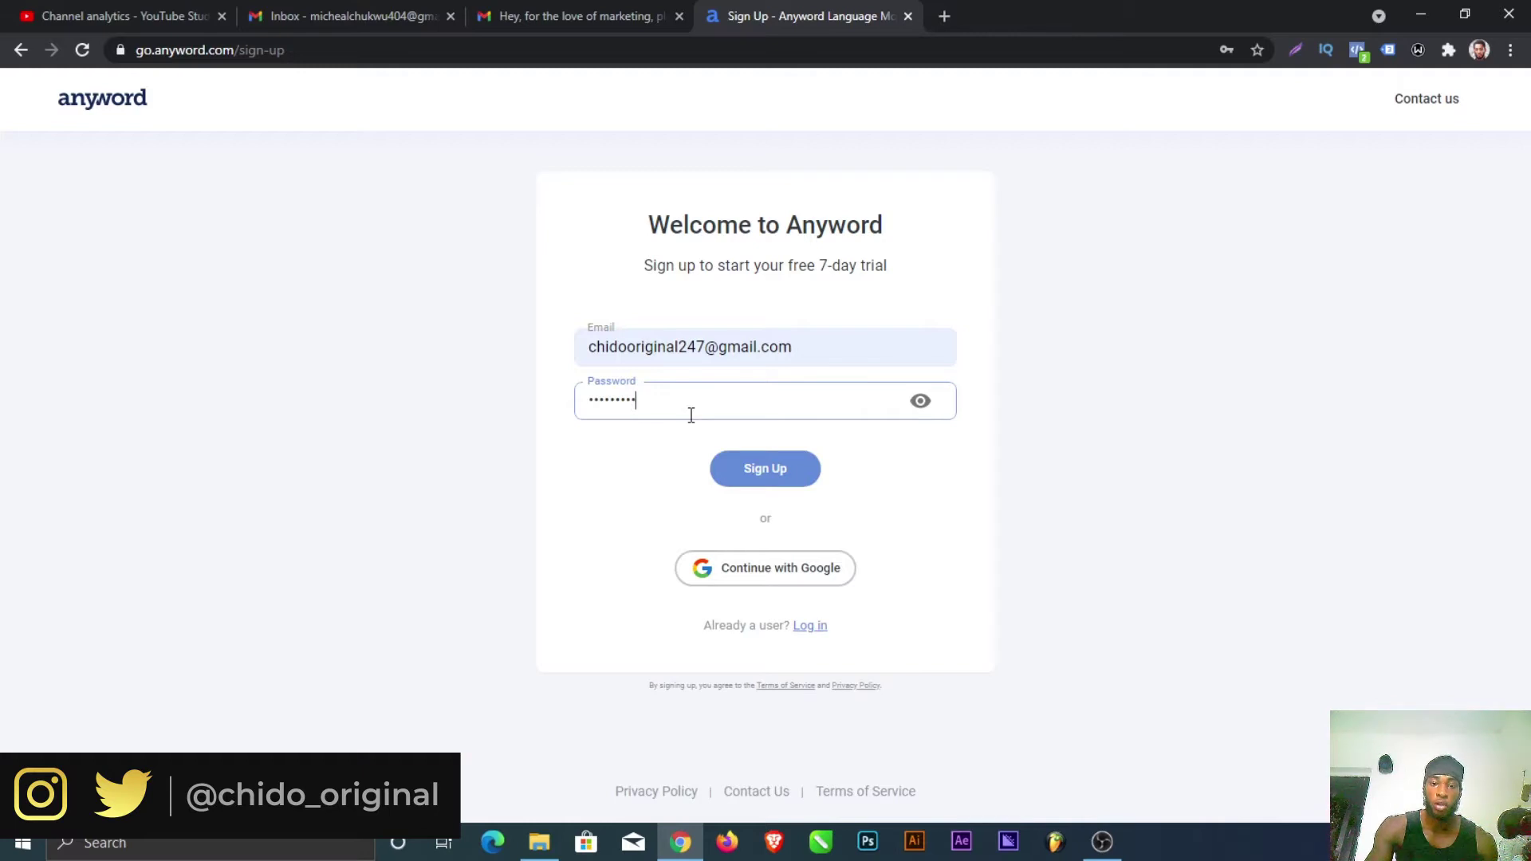
pyautogui.click(771, 472)
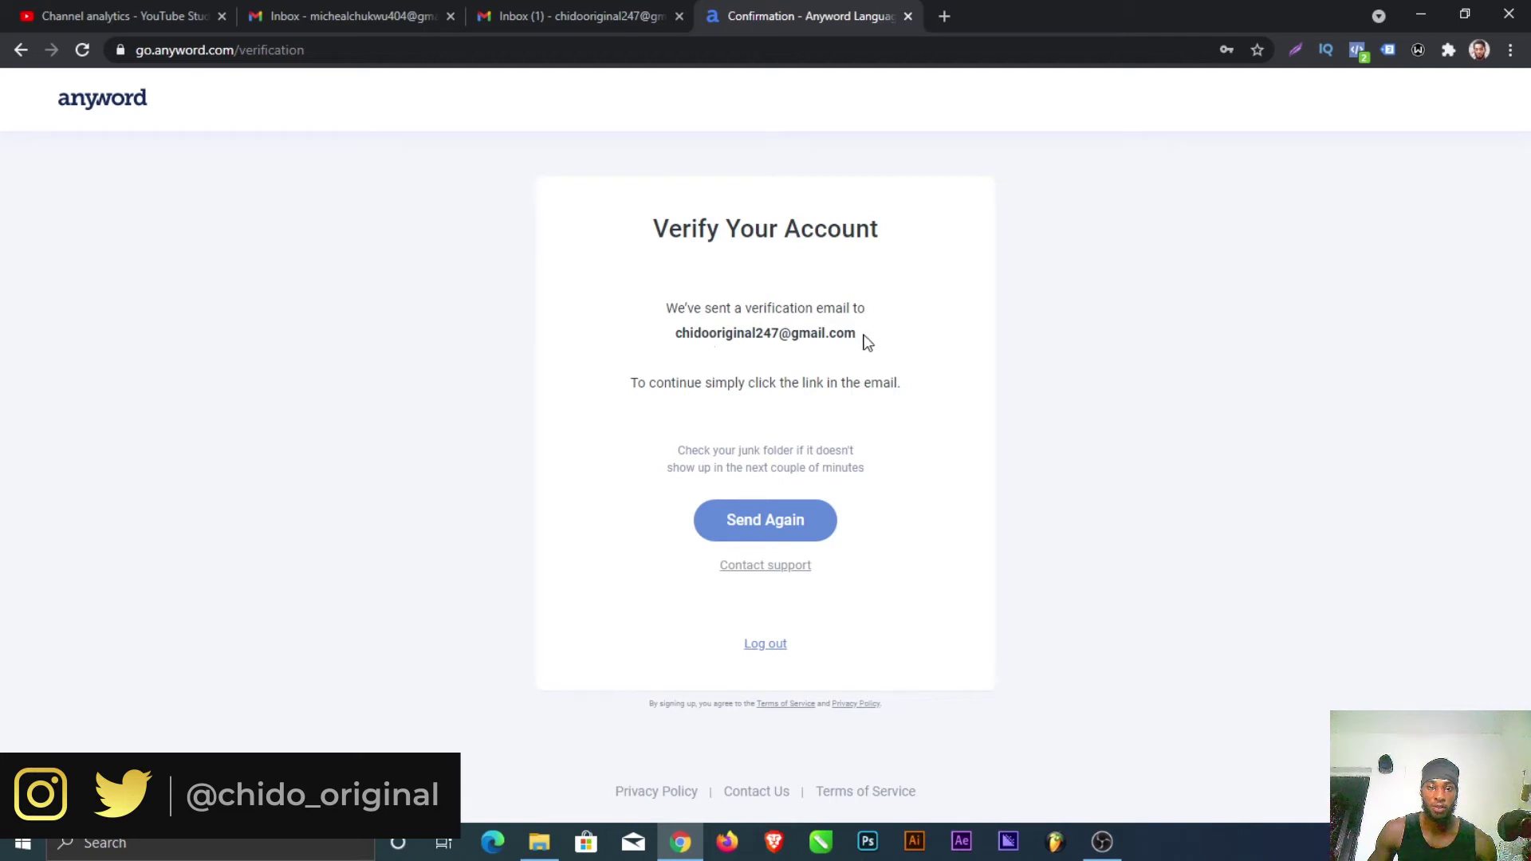
pyautogui.moveTo(850, 331); pyautogui.dragTo(668, 348)
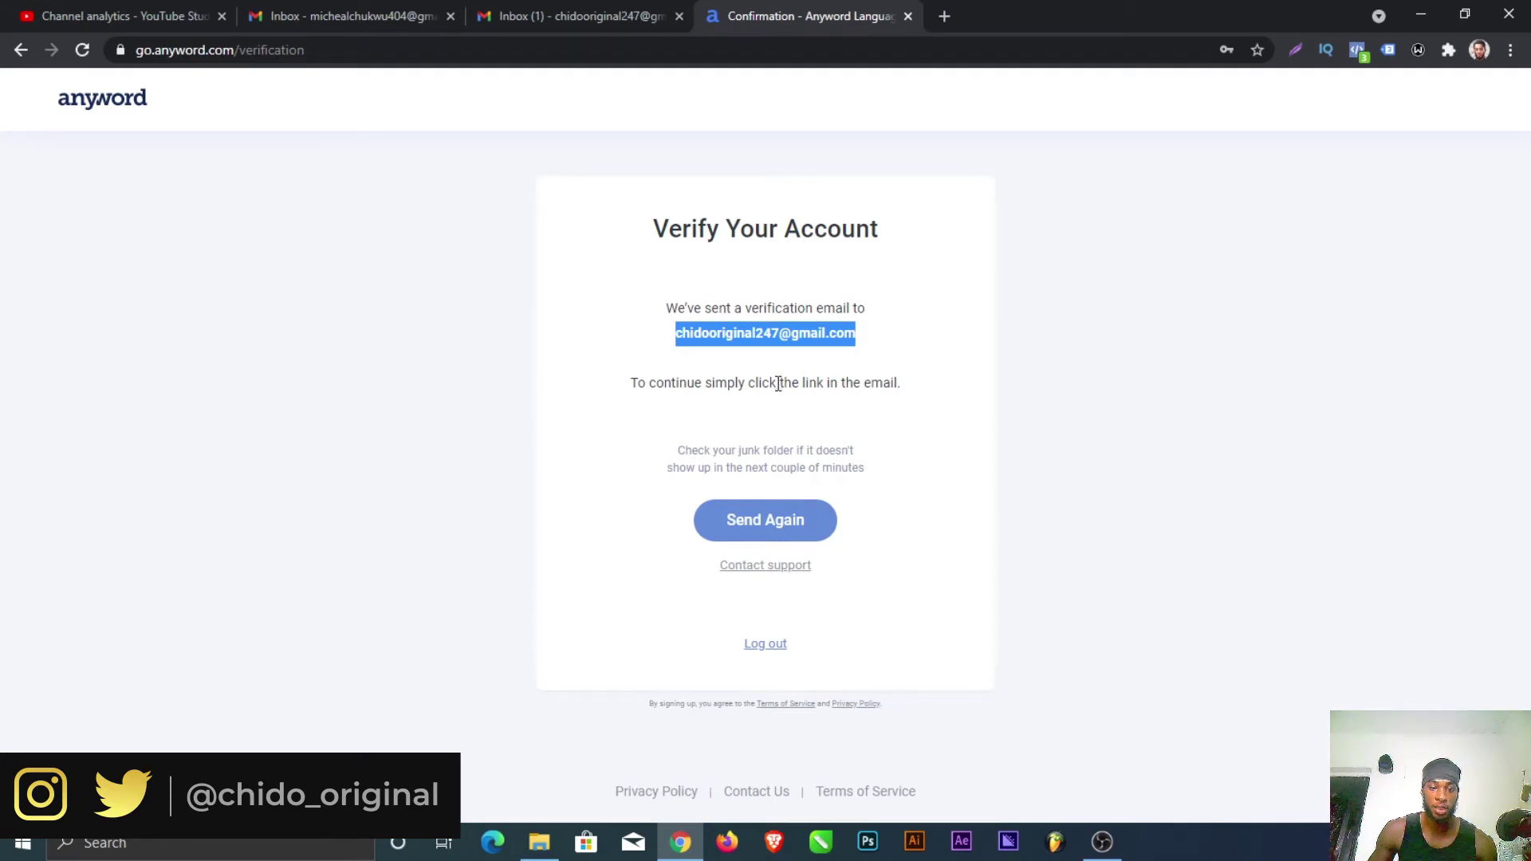
pyautogui.click(630, 19)
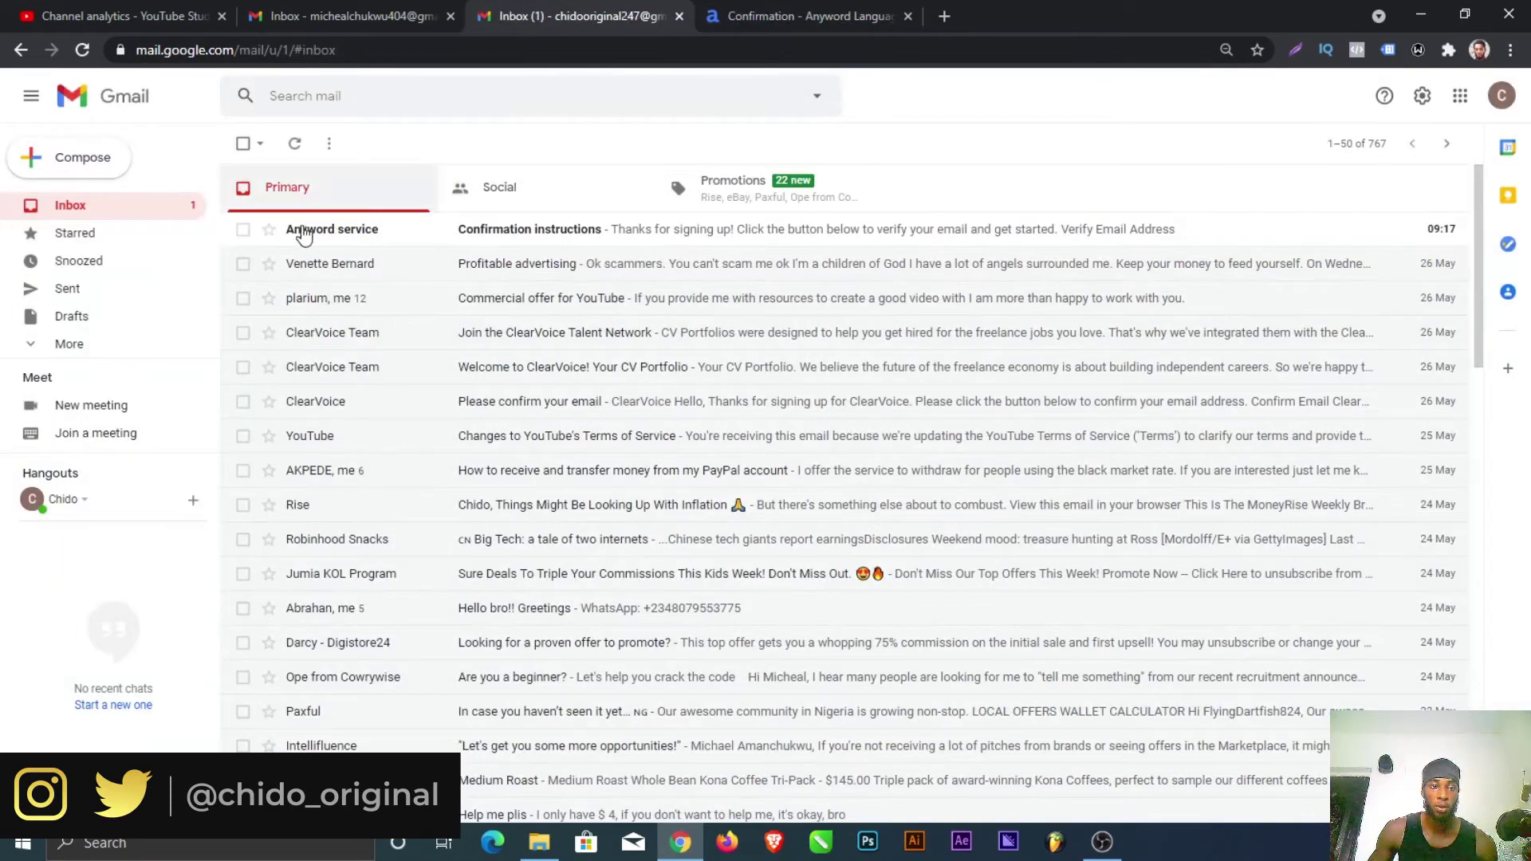
# Step: Open Anyword's 'Confirmation instructions' email and verify the email address
pyautogui.click(369, 232)
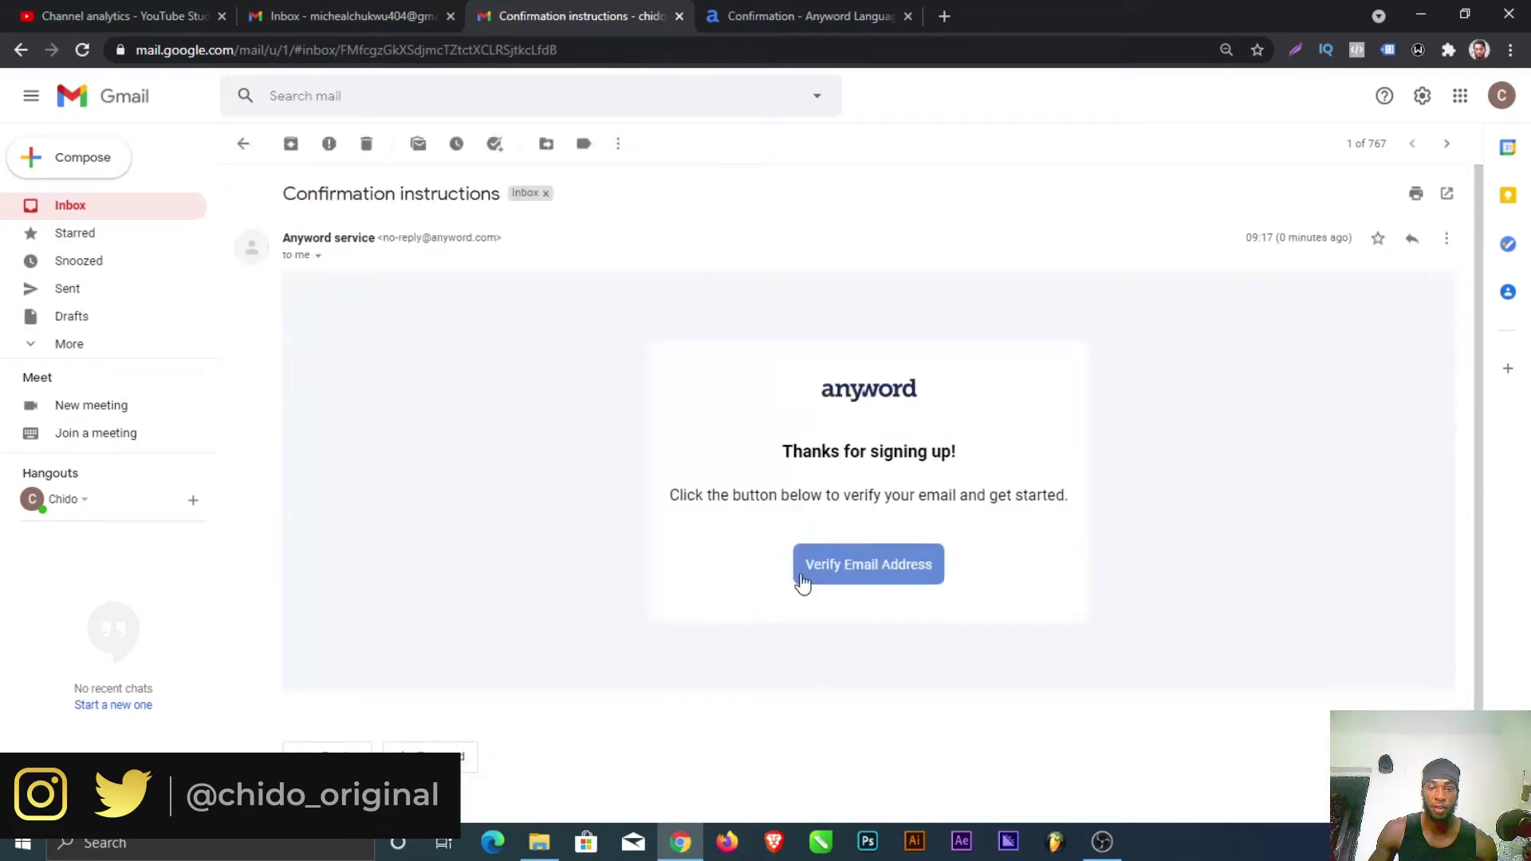
pyautogui.click(846, 563)
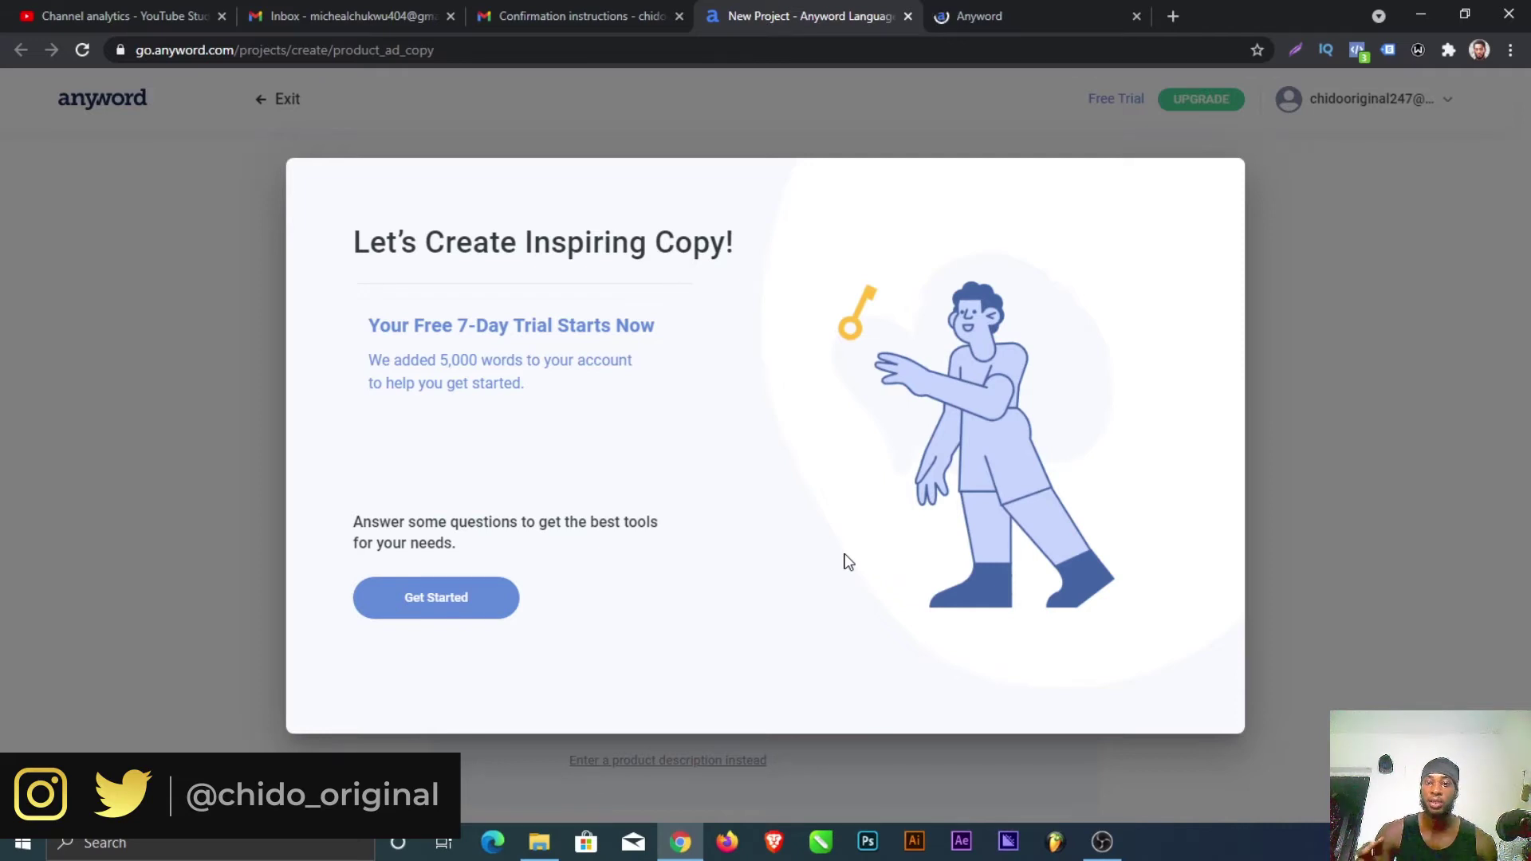
# Step: Begin onboarding and tick SEO Marketer, Audience Development Manager, Copywriter, Email Marketer and Startup Founder
pyautogui.click(436, 597)
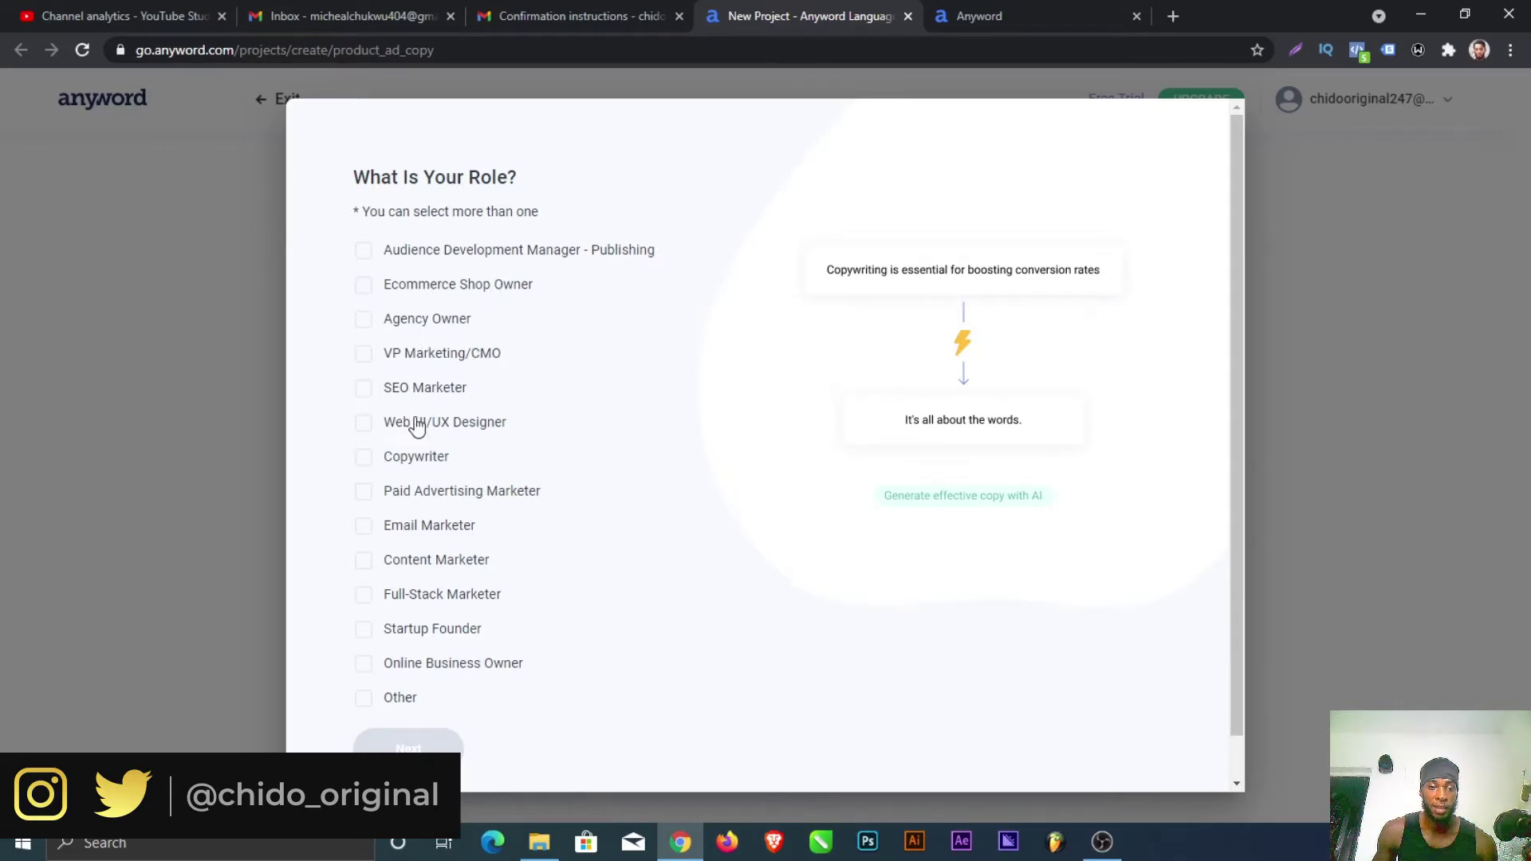
pyautogui.click(365, 391)
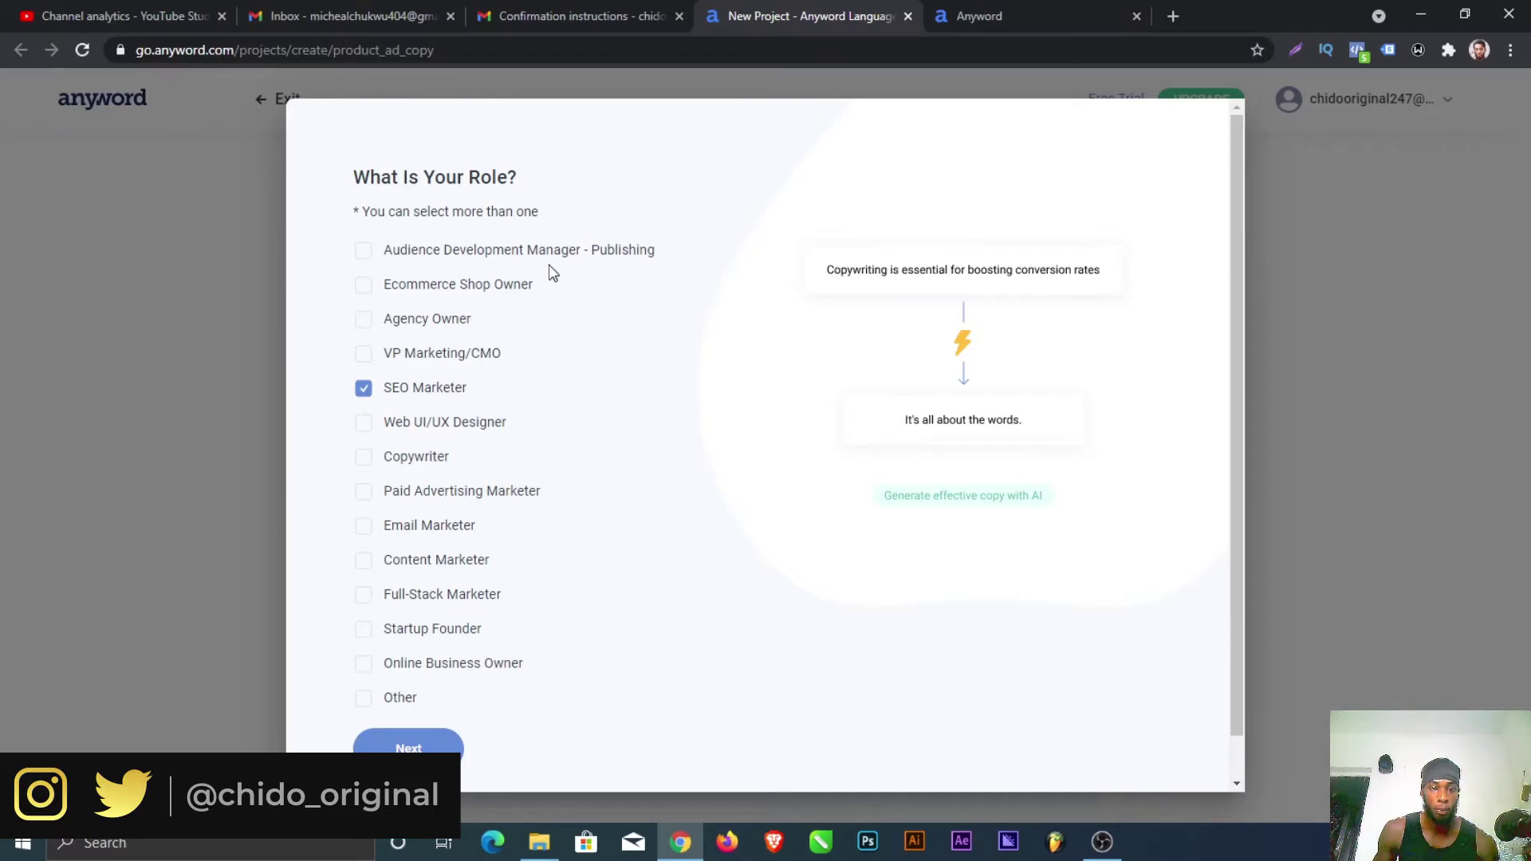
pyautogui.click(365, 252)
pyautogui.click(360, 470)
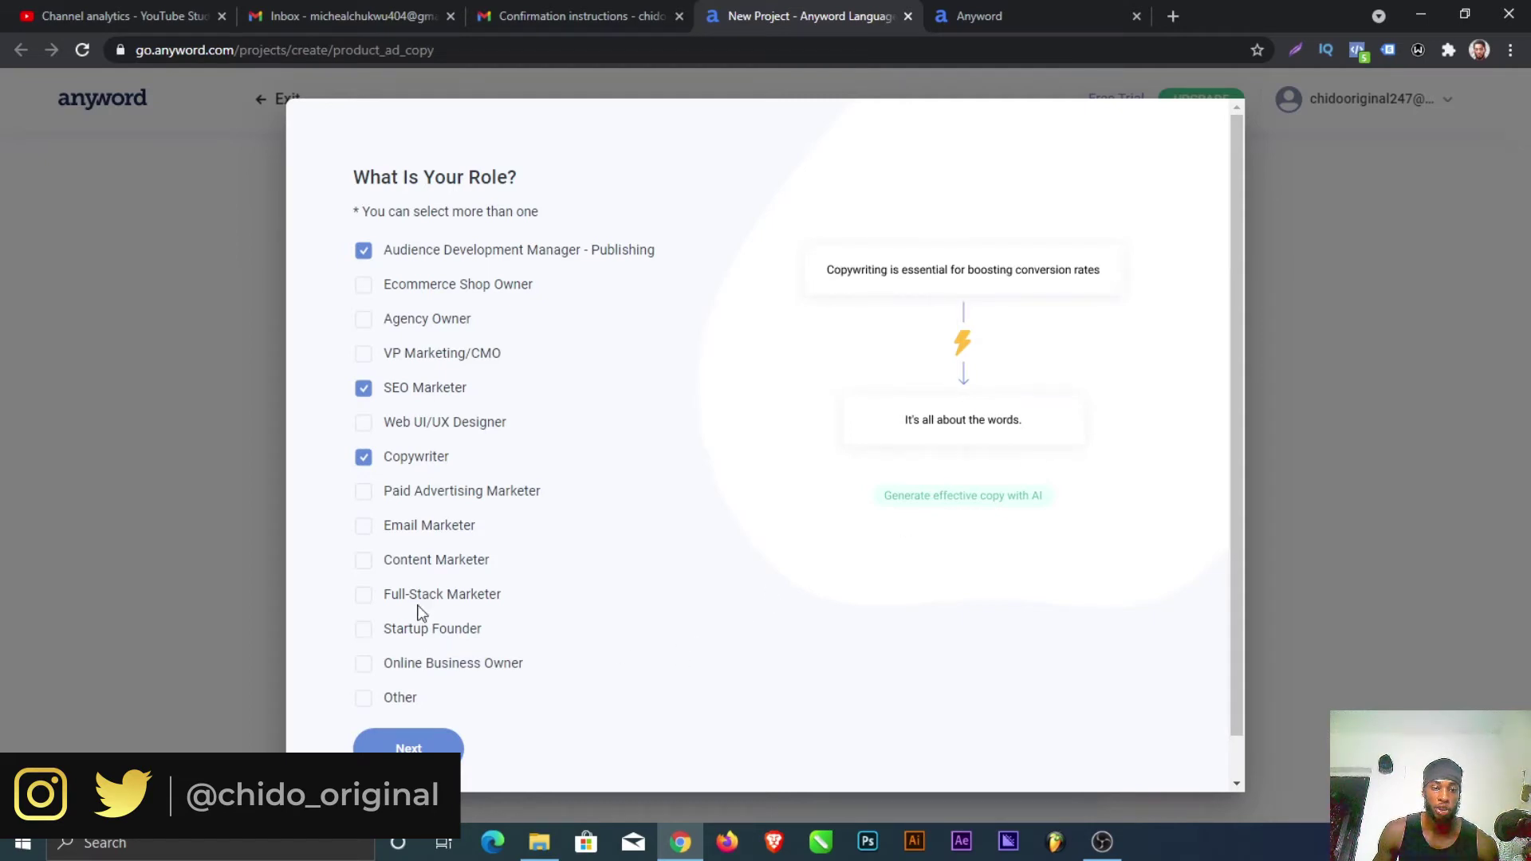
pyautogui.click(362, 530)
pyautogui.click(362, 631)
# Step: Also tick Other, Online Business Owner, Content Marketer, Paid Advertising Marketer and Ecommerce Shop Owner, then continue
pyautogui.click(363, 698)
pyautogui.click(364, 667)
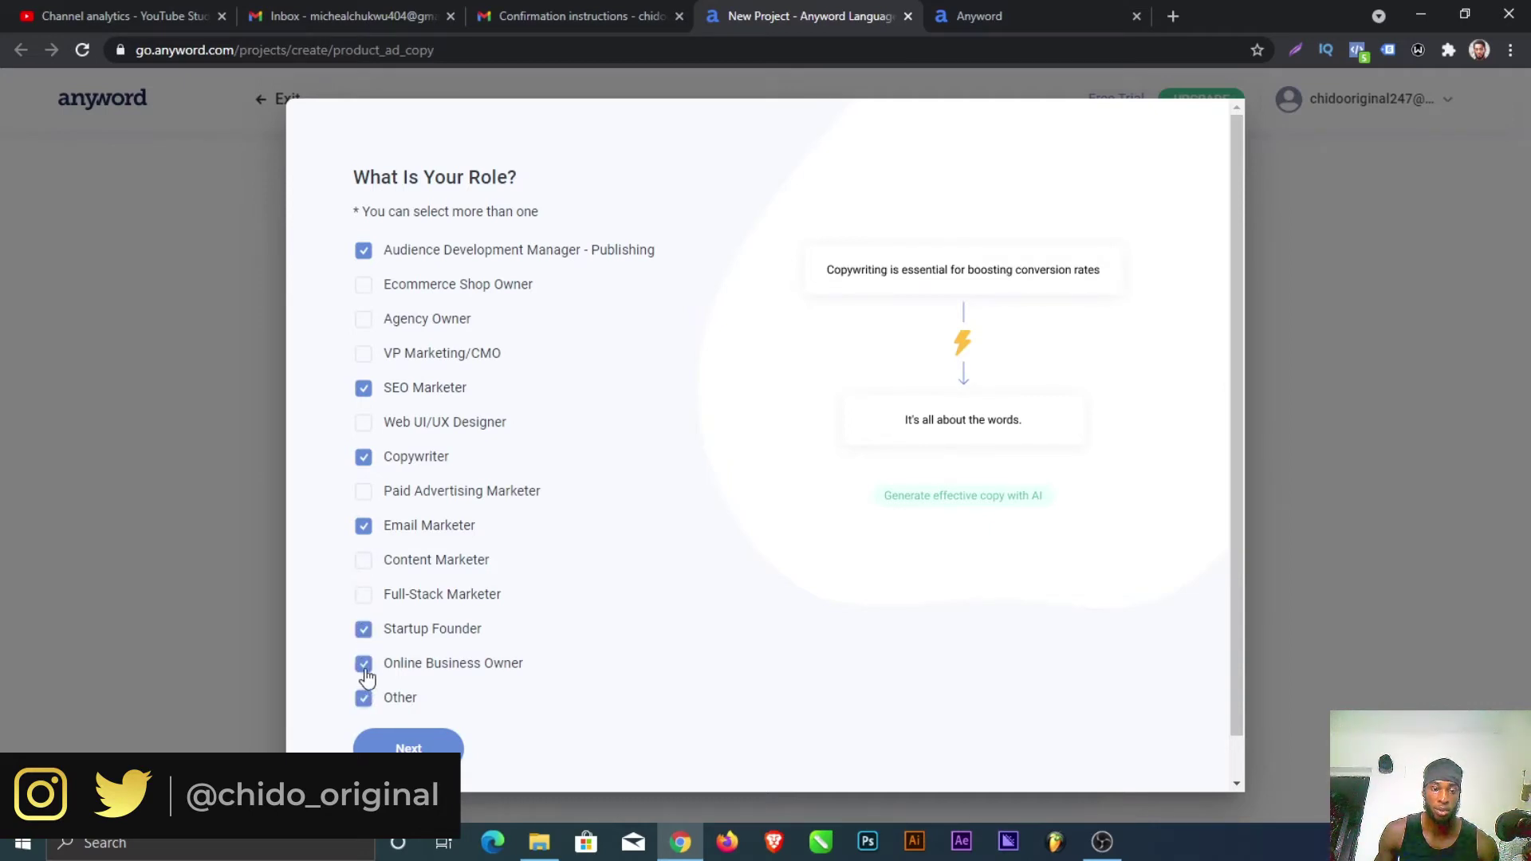
pyautogui.click(368, 563)
pyautogui.click(367, 505)
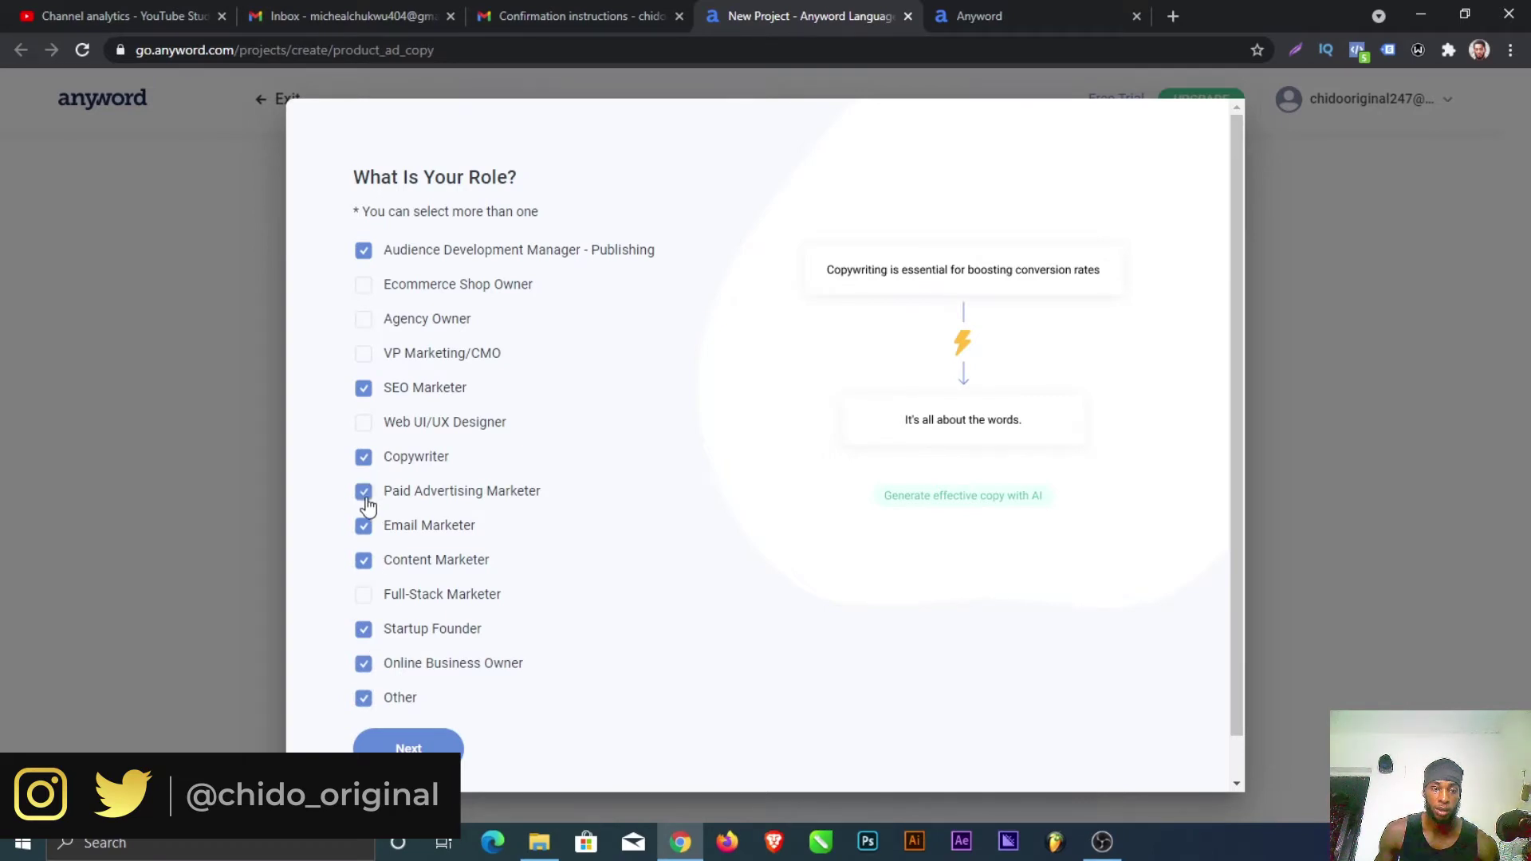
pyautogui.click(363, 287)
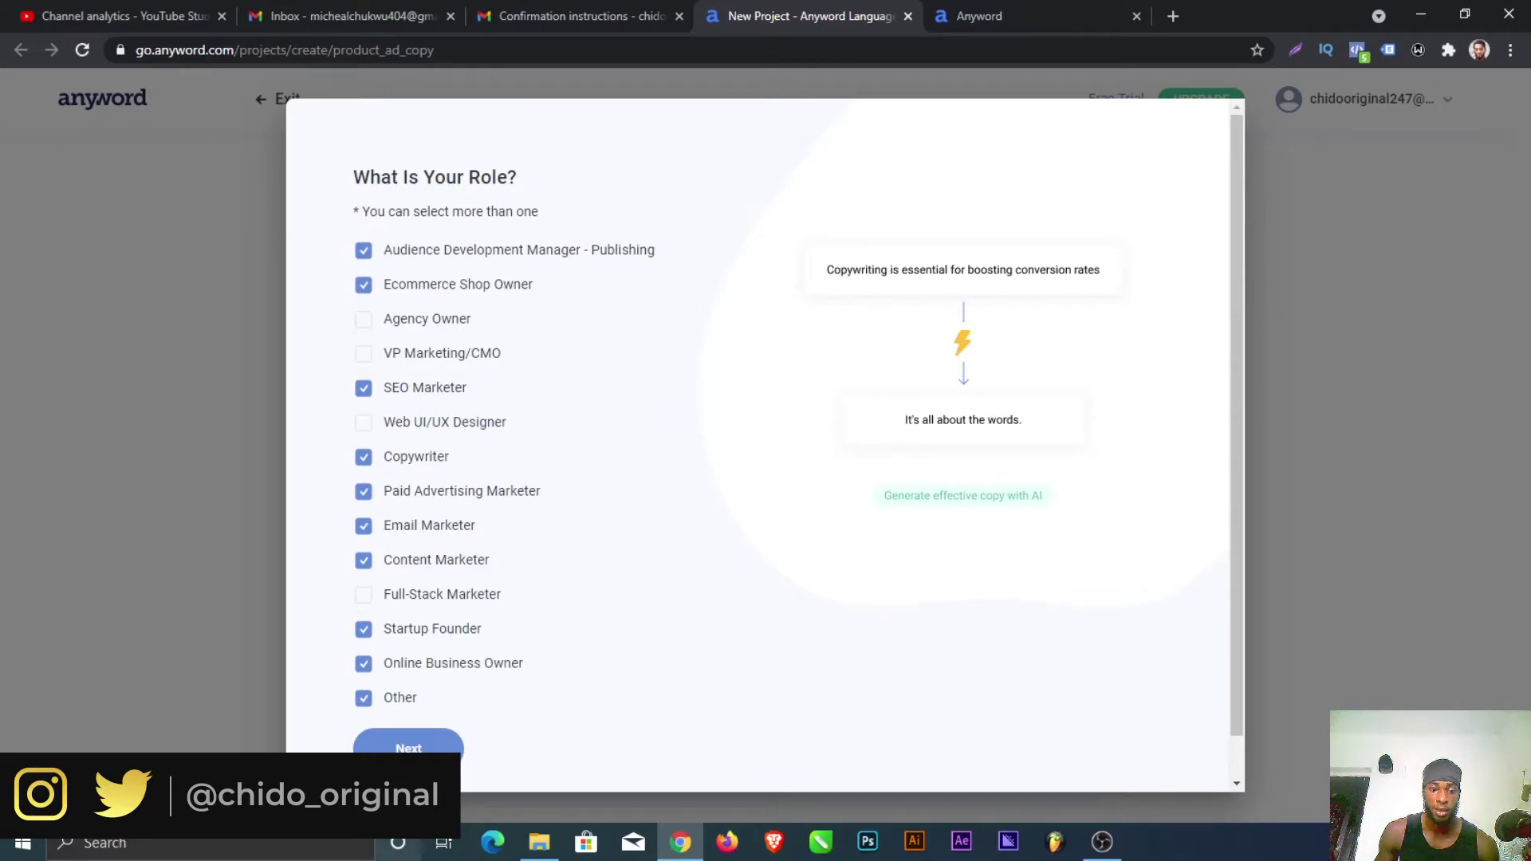
pyautogui.click(439, 748)
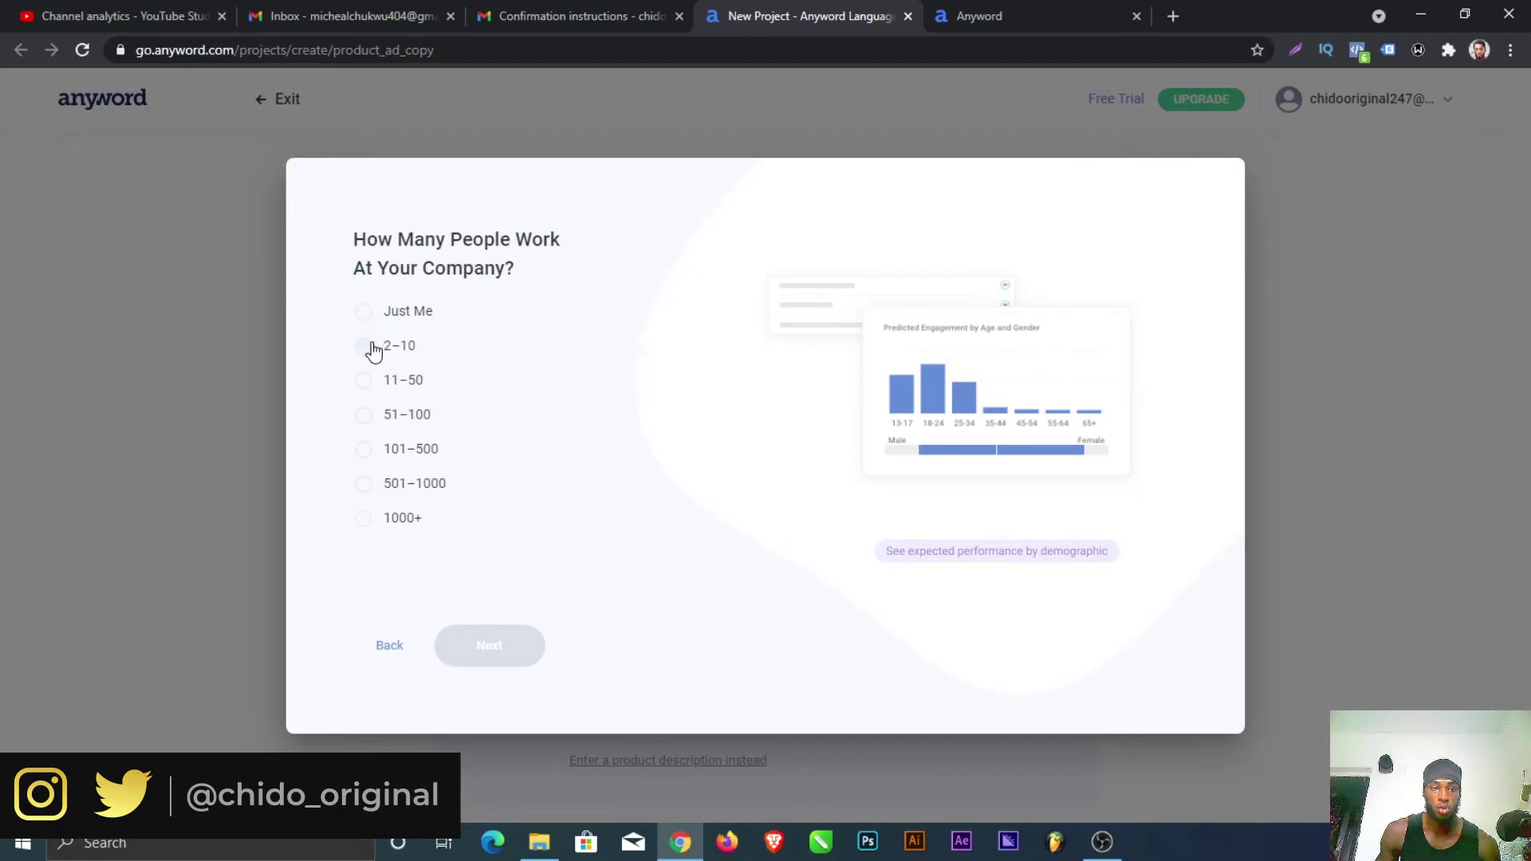
# Step: Set company size to 2–10, then search 'econom' and pick a suggested industry
pyautogui.click(372, 348)
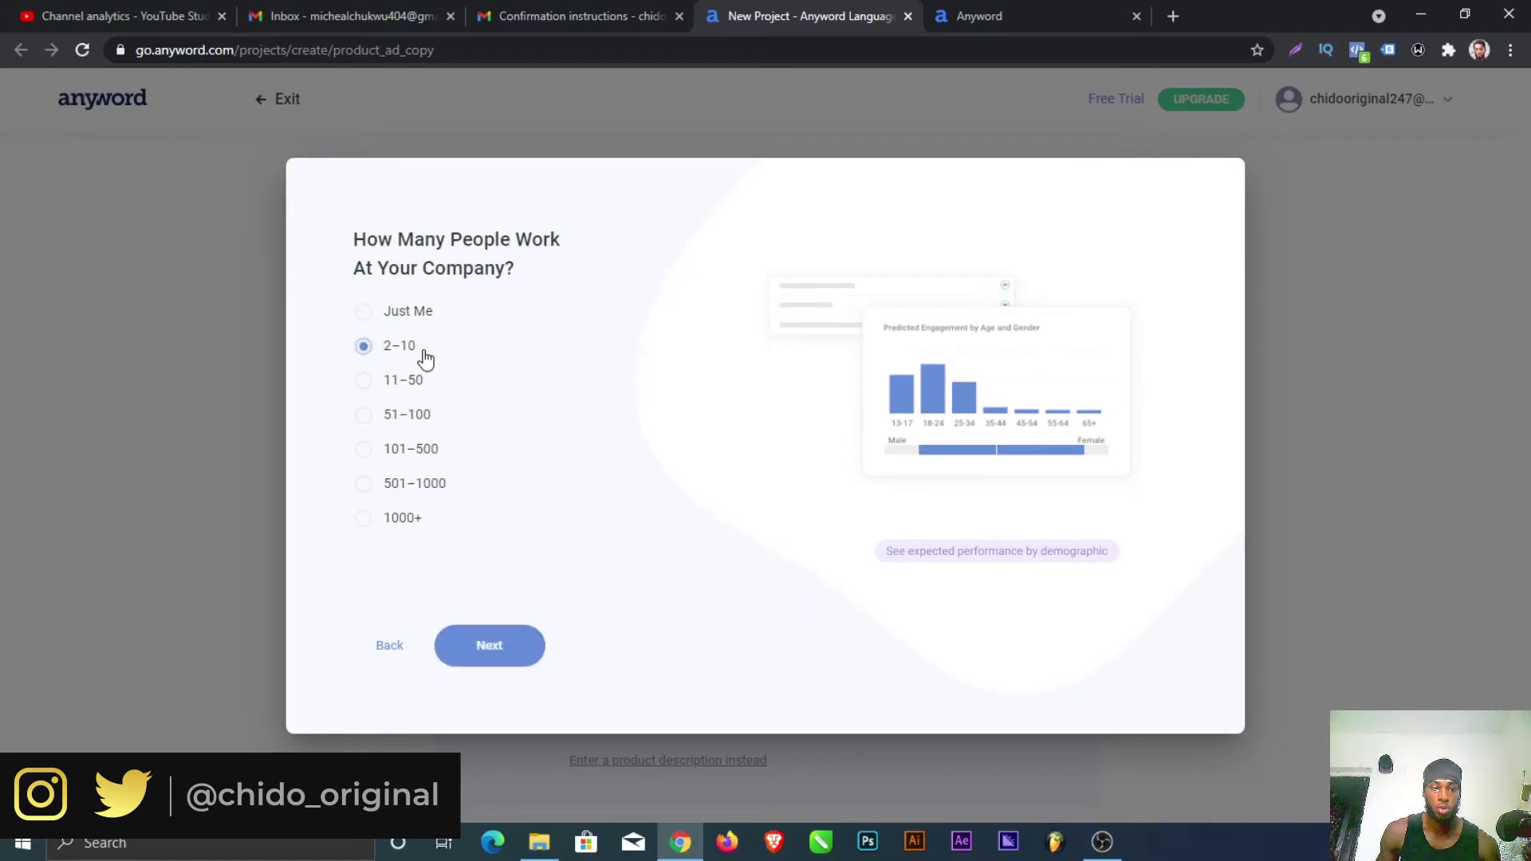
pyautogui.click(500, 648)
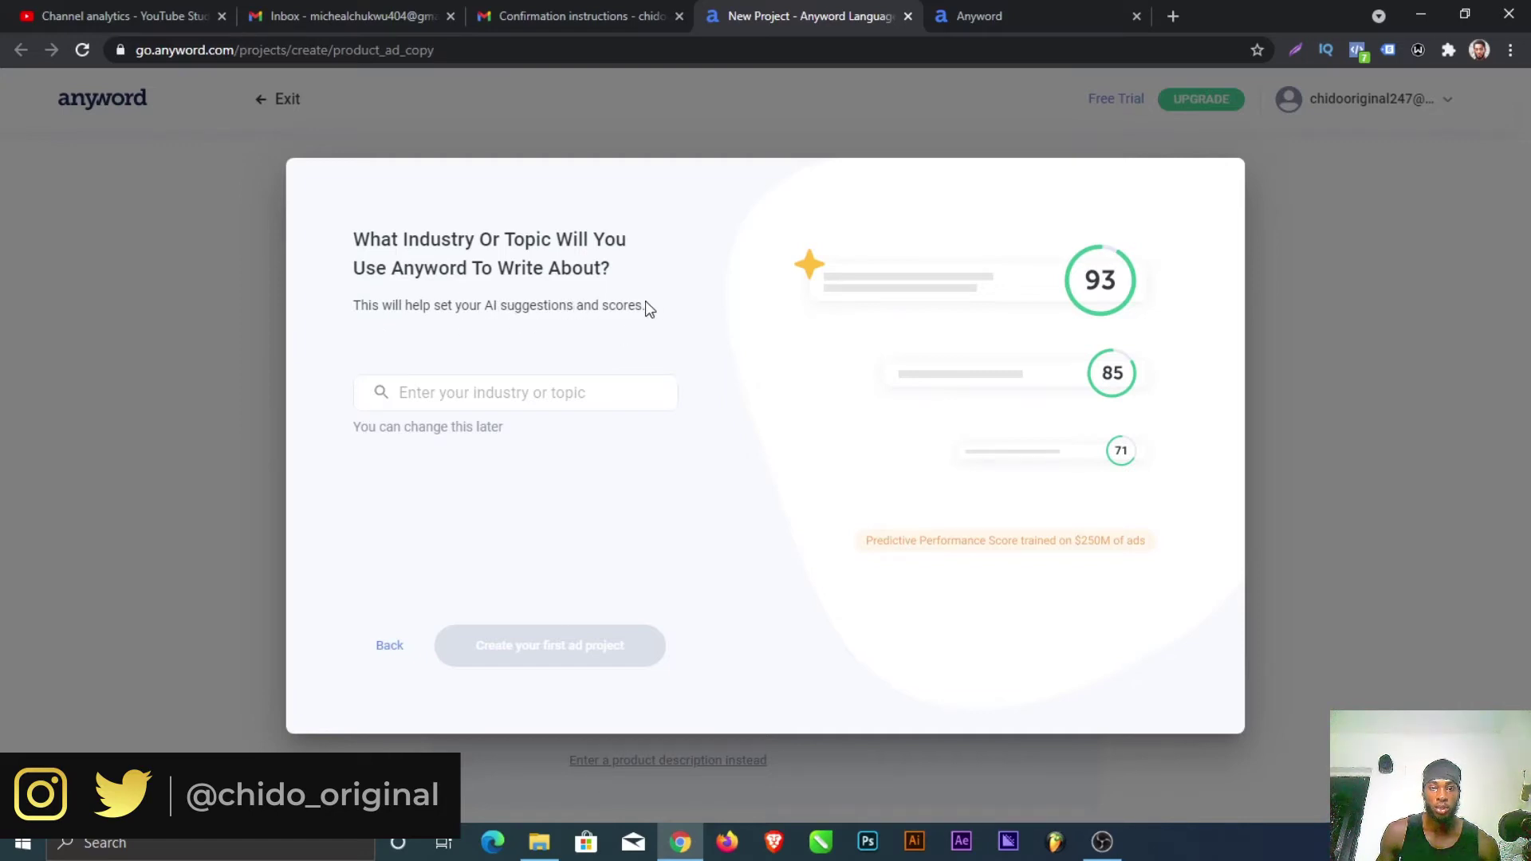
pyautogui.moveTo(647, 306); pyautogui.dragTo(490, 308)
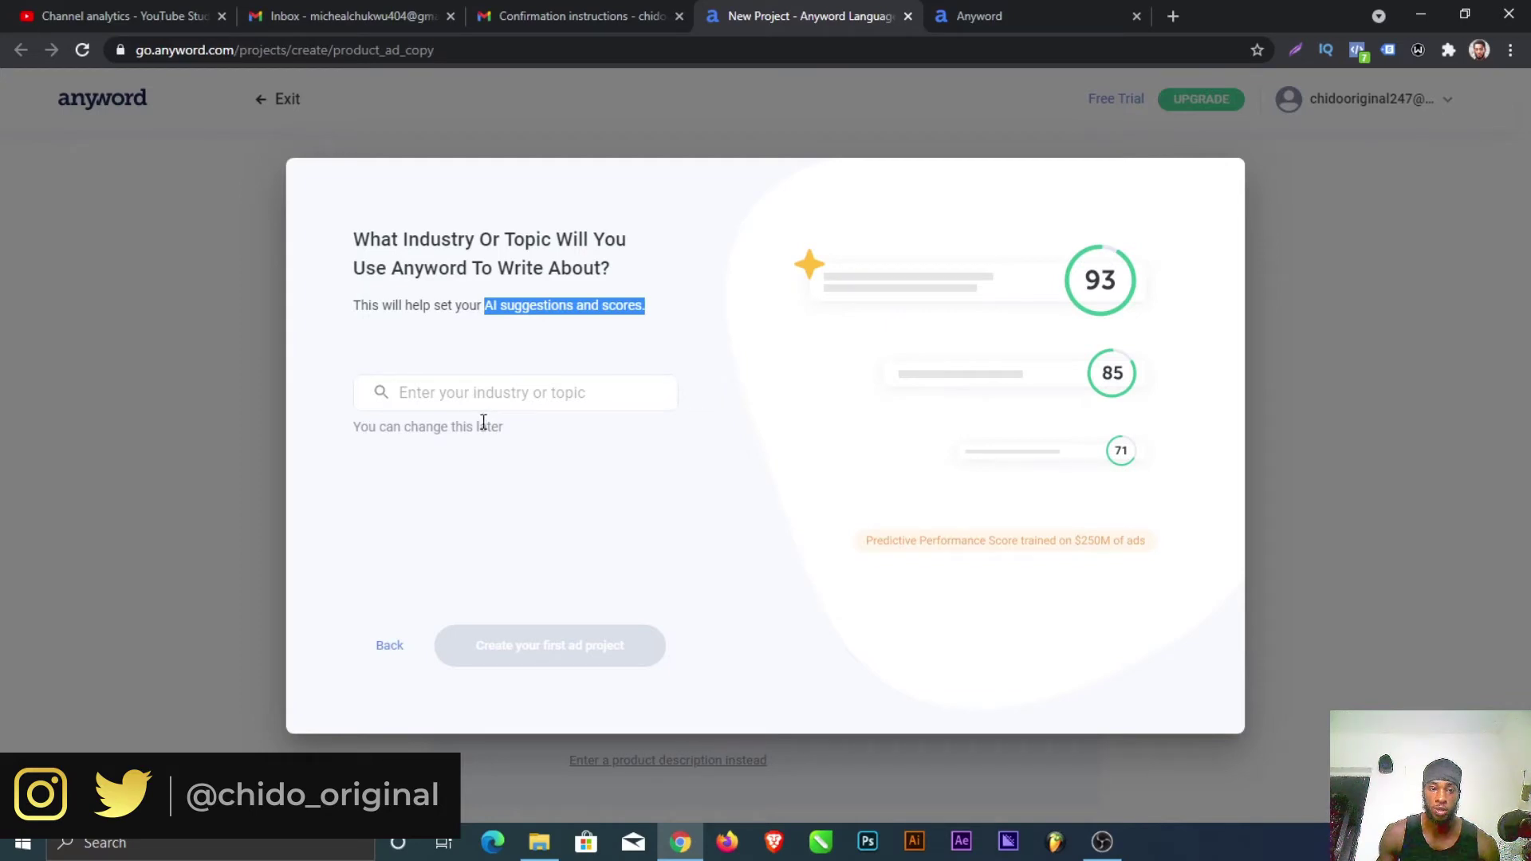
pyautogui.click(454, 394)
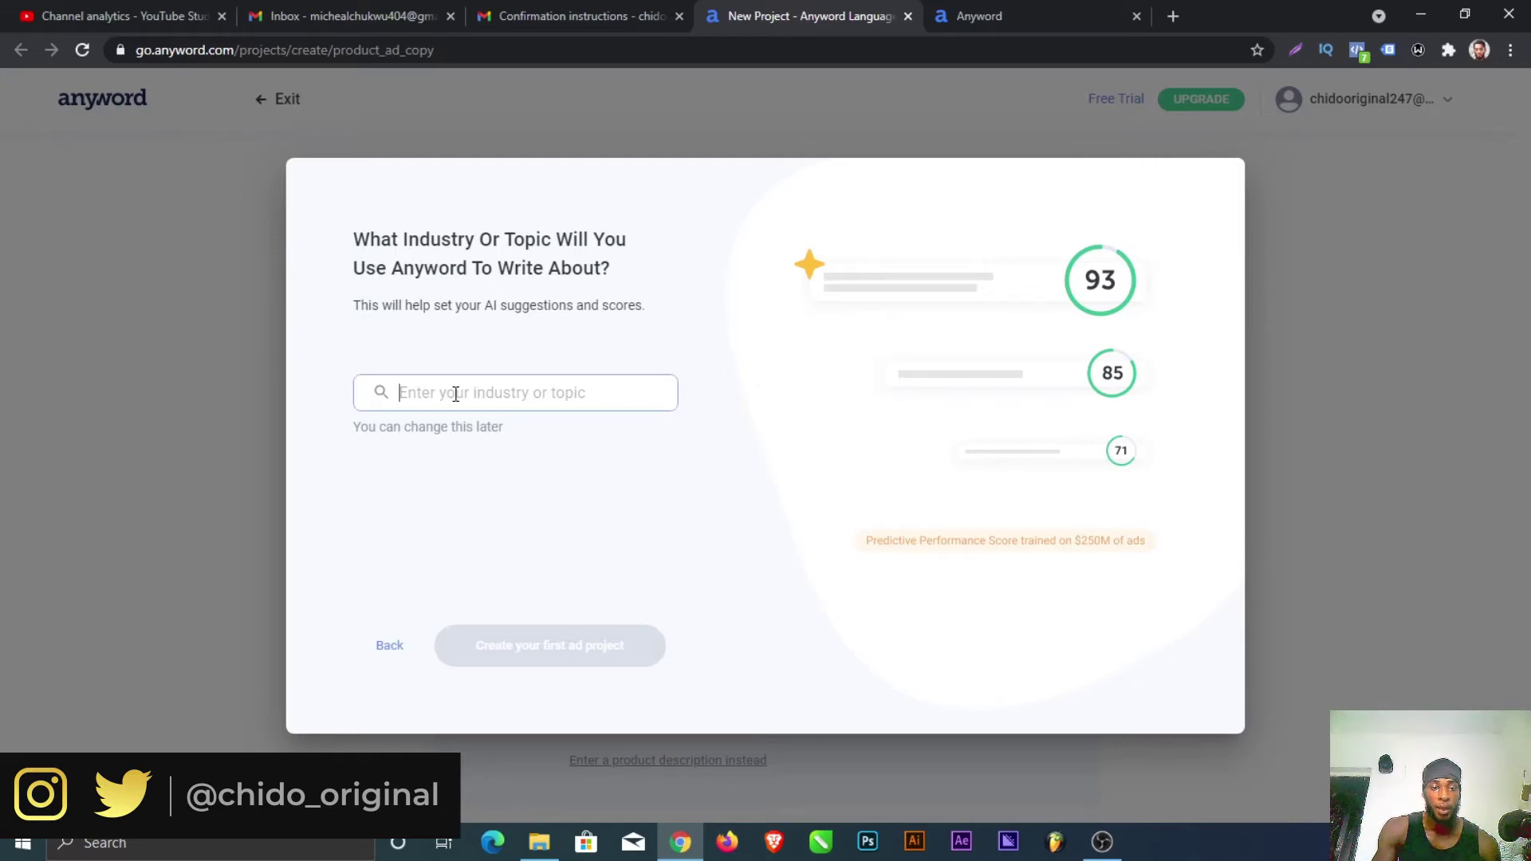
pyautogui.write('e')
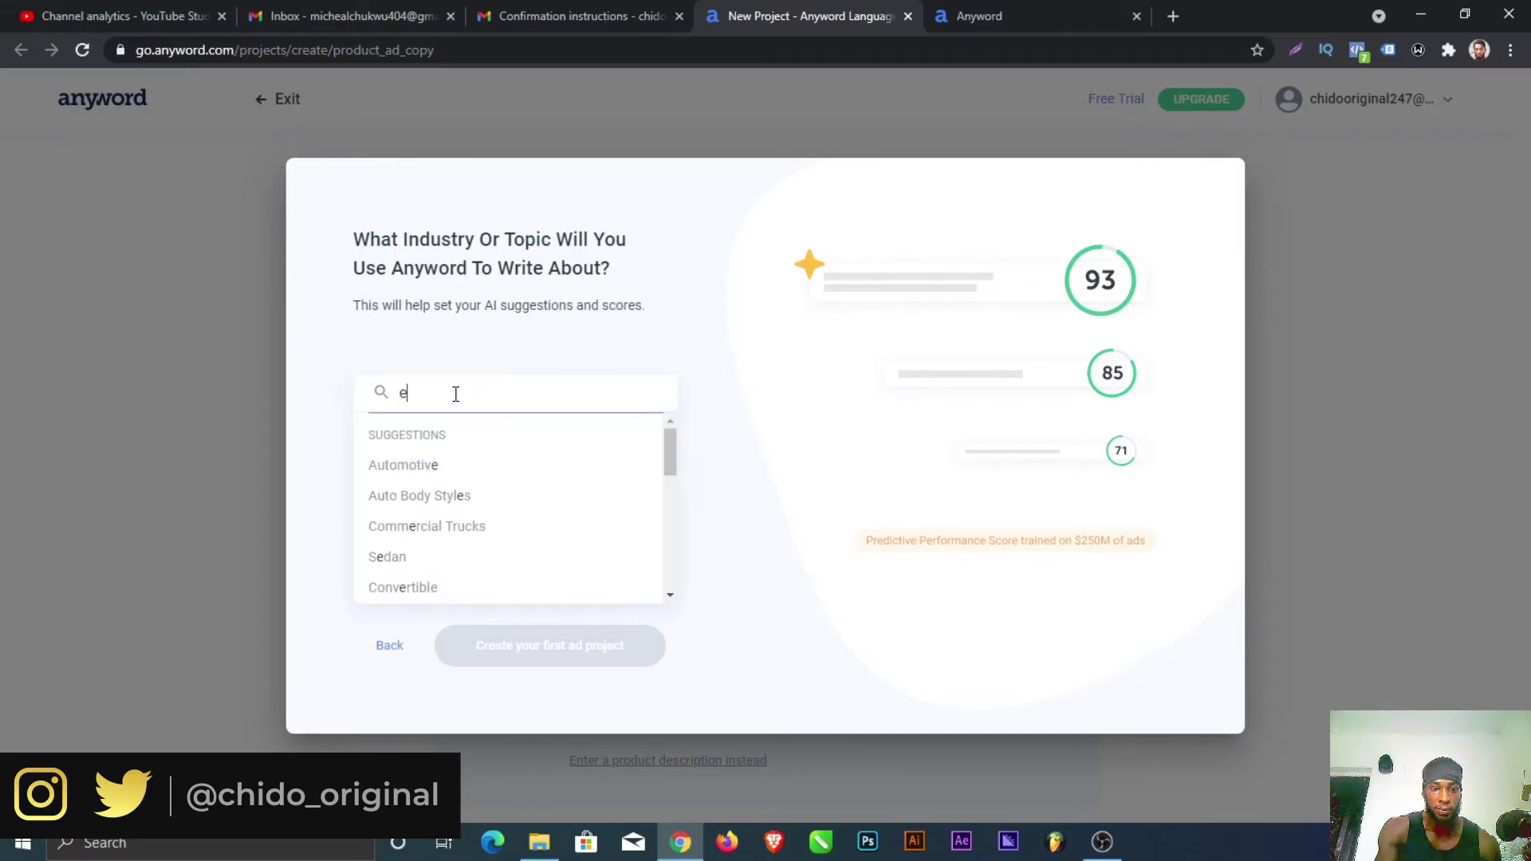
pyautogui.write('co')
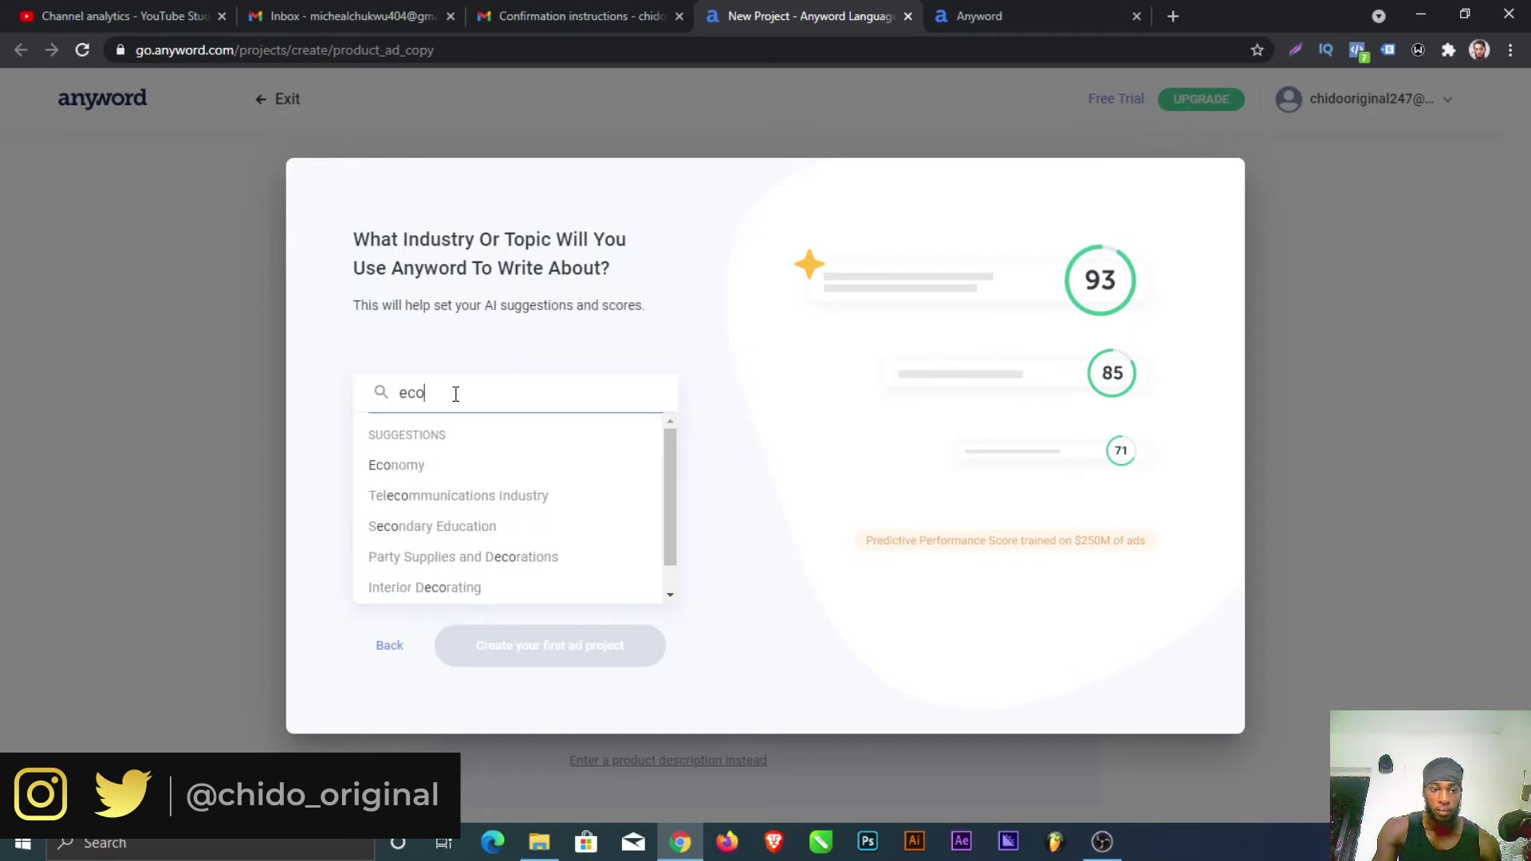
pyautogui.write('nom')
pyautogui.click(458, 463)
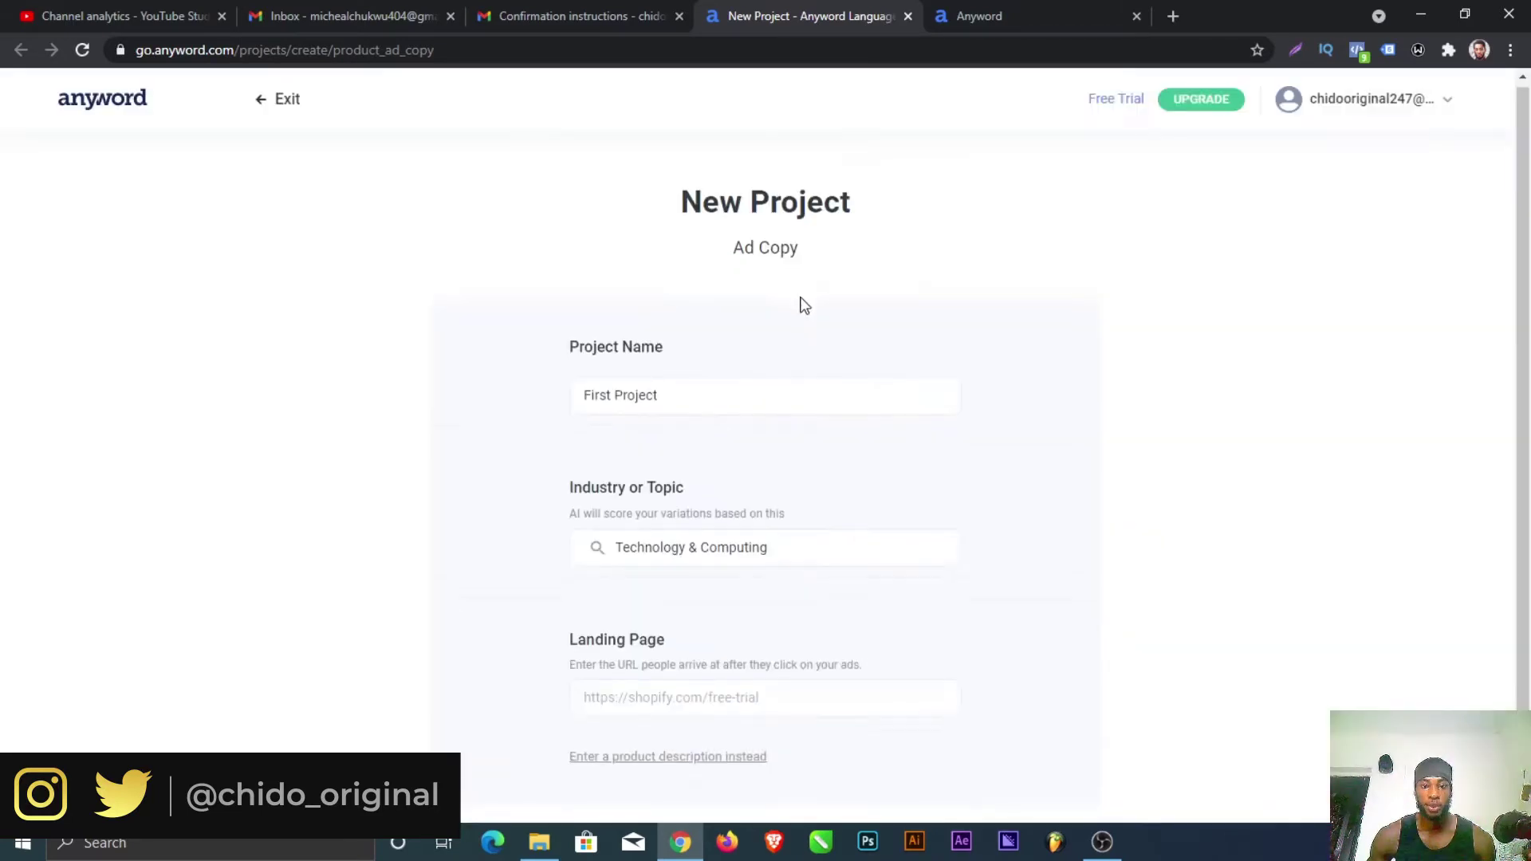
# Step: Name the project 'First Project' with industry Technology & Computing, then try creating it without a landing page
pyautogui.scroll(-1, 632, 349)
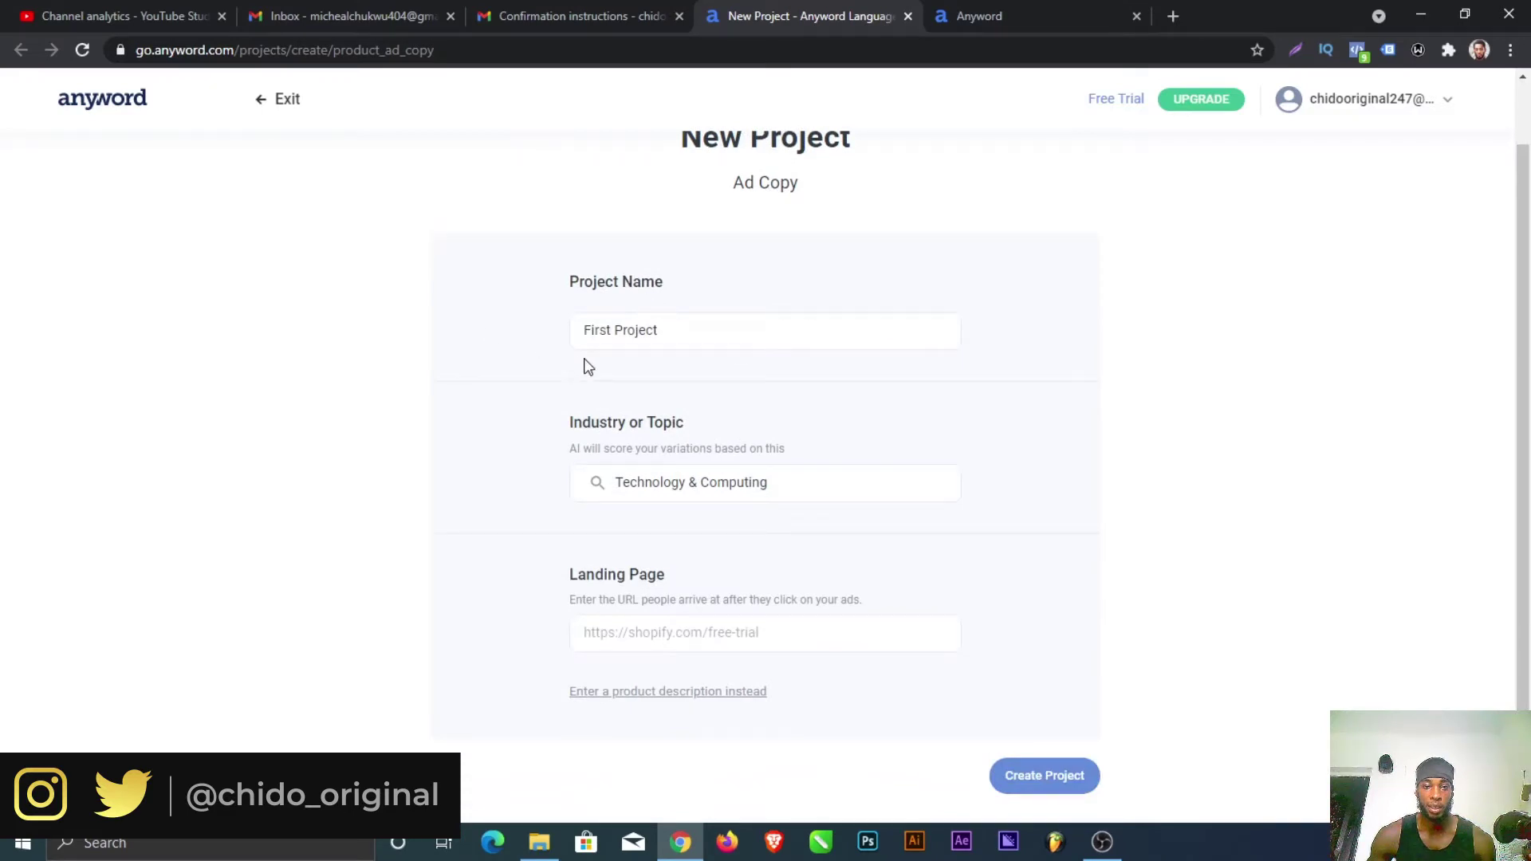
pyautogui.click(612, 329)
pyautogui.moveTo(605, 329); pyautogui.dragTo(612, 329)
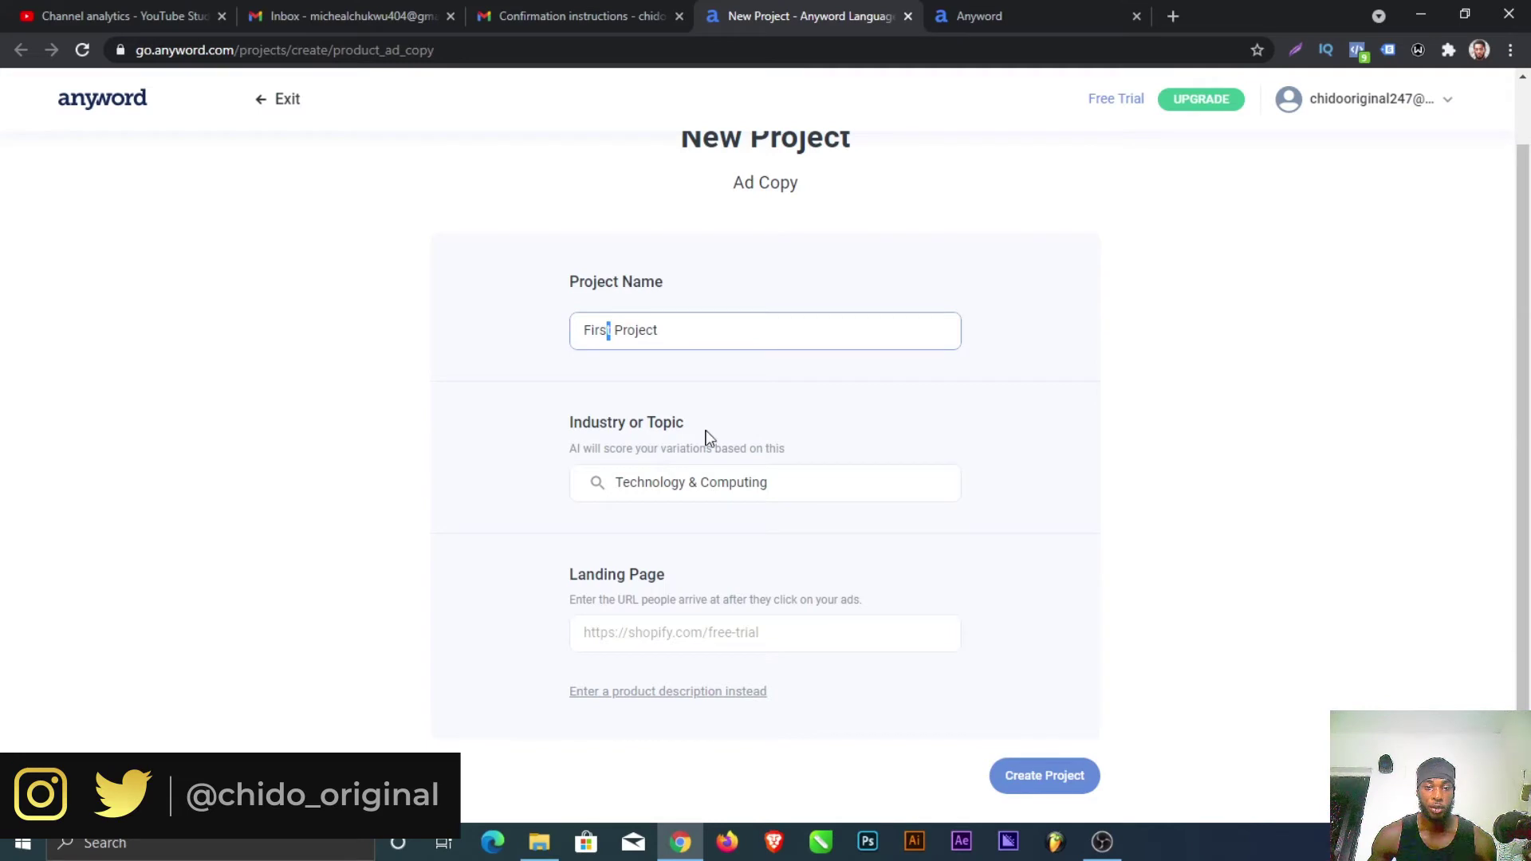
pyautogui.click(783, 481)
pyautogui.keyDown('shift'); pyautogui.click(623, 481); pyautogui.keyUp('shift')
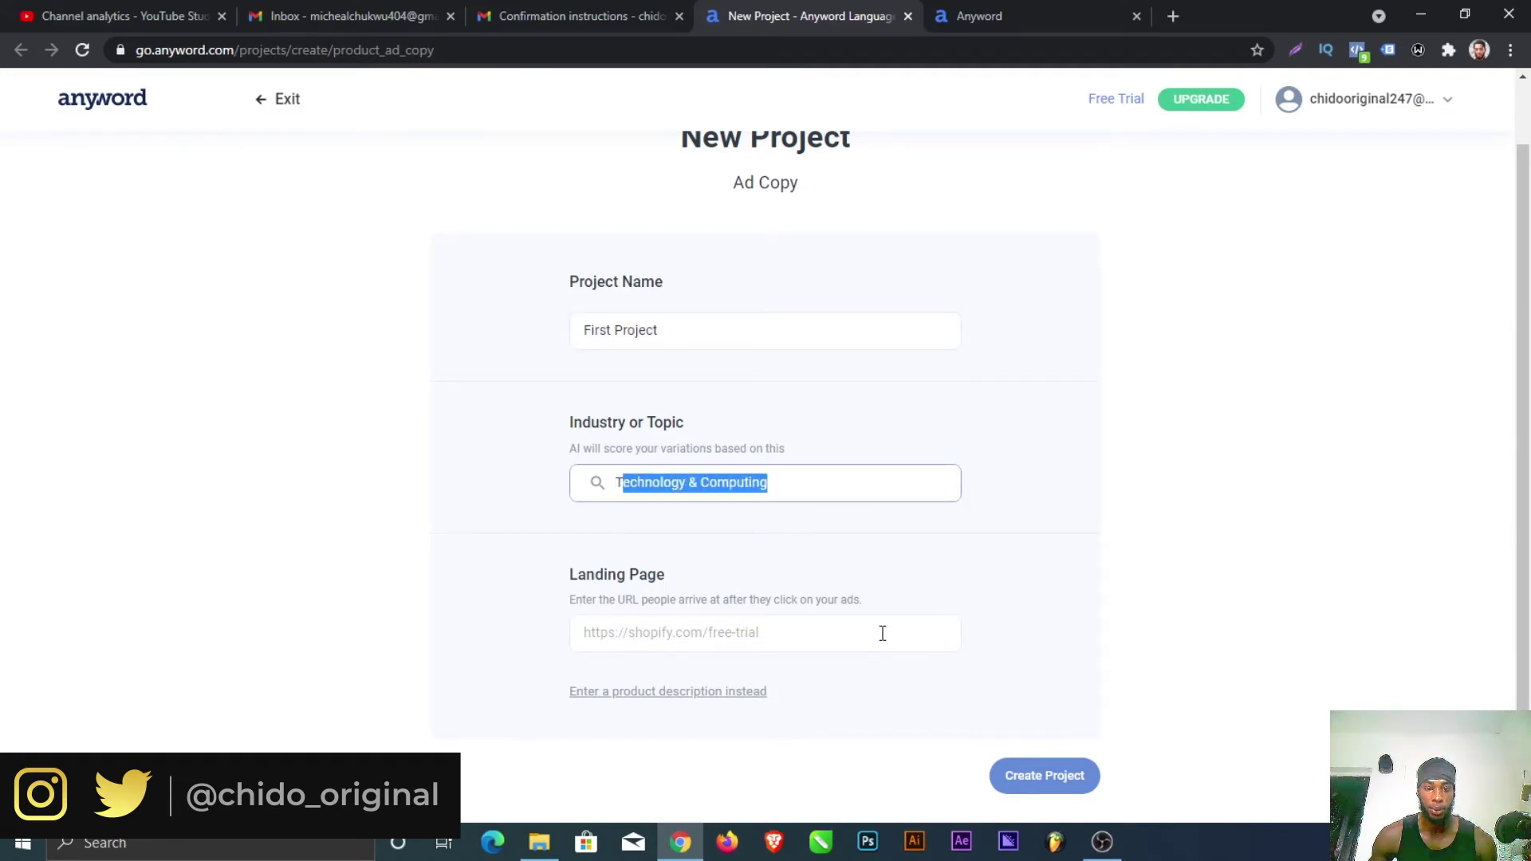
pyautogui.click(1066, 785)
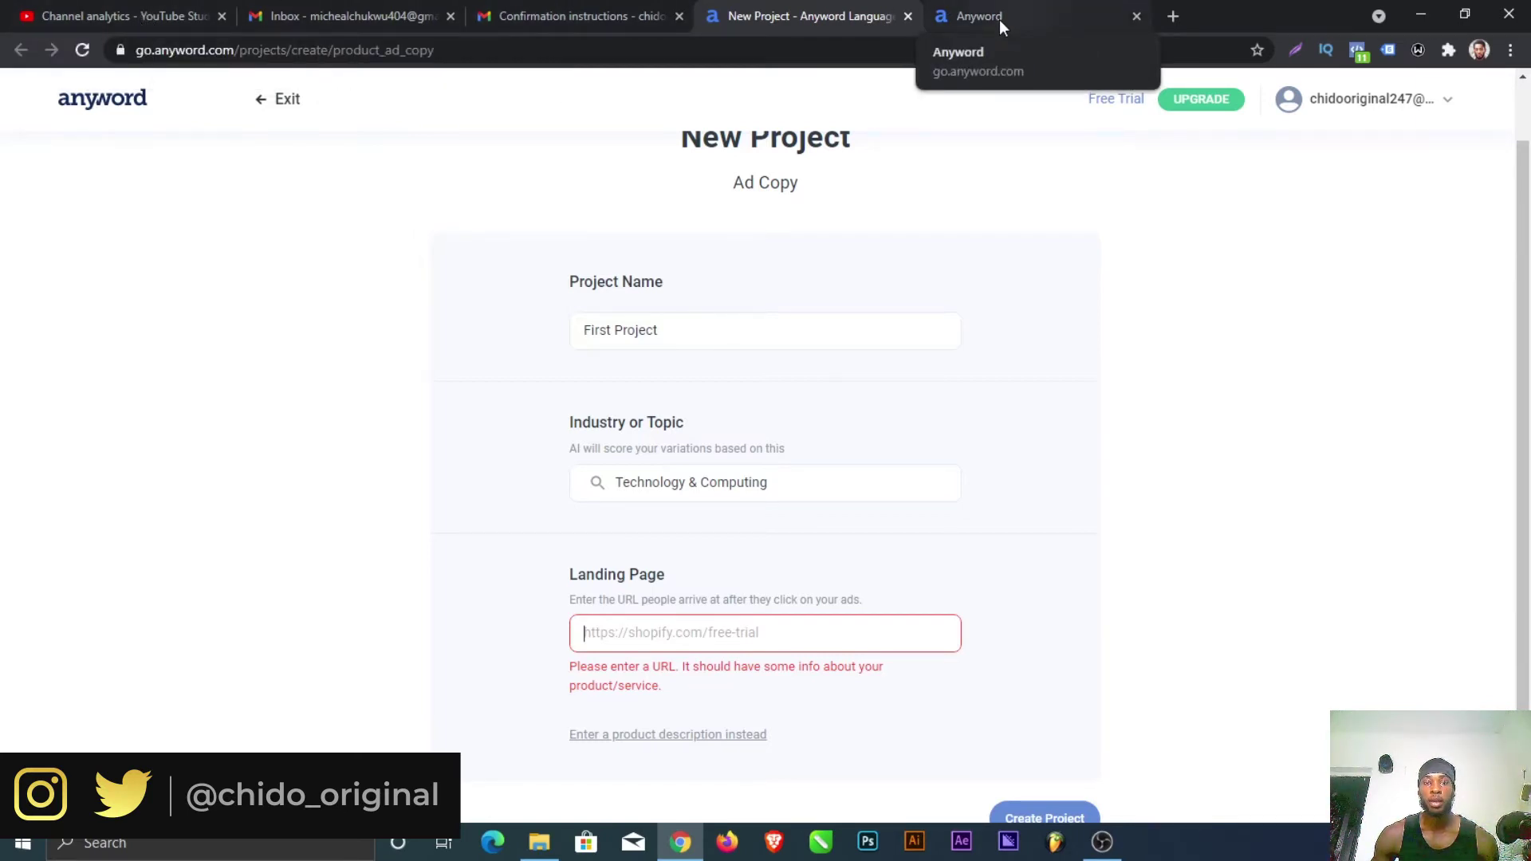
# Step: Copy the Gmail page URL and paste it as the landing page to fetch product details
pyautogui.click(567, 17)
pyautogui.moveTo(557, 50); pyautogui.dragTo(2, 128)
pyautogui.hotkey('ctrl', 'c')
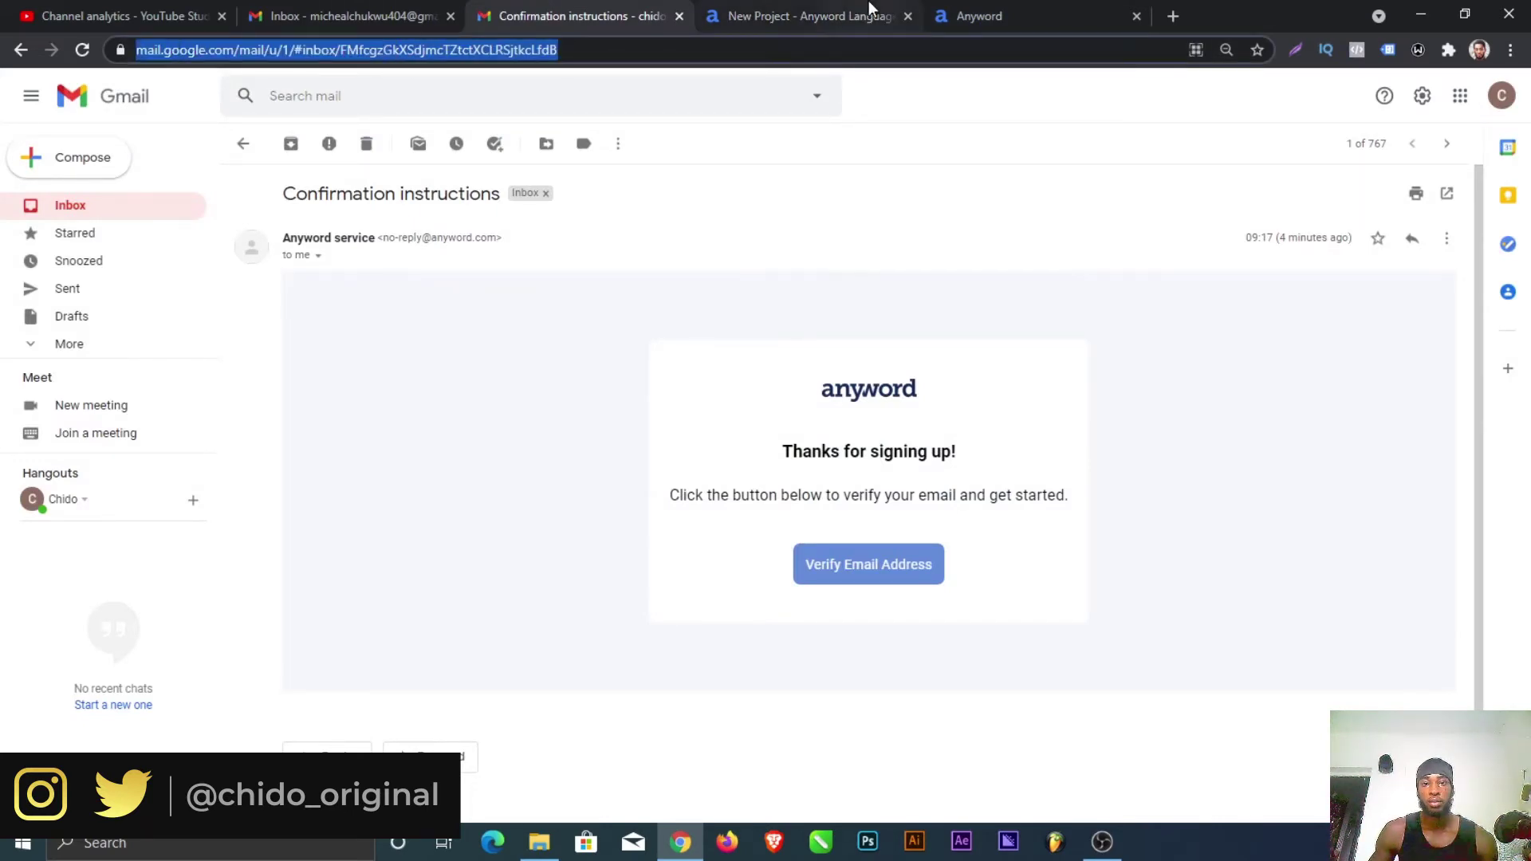
pyautogui.click(796, 11)
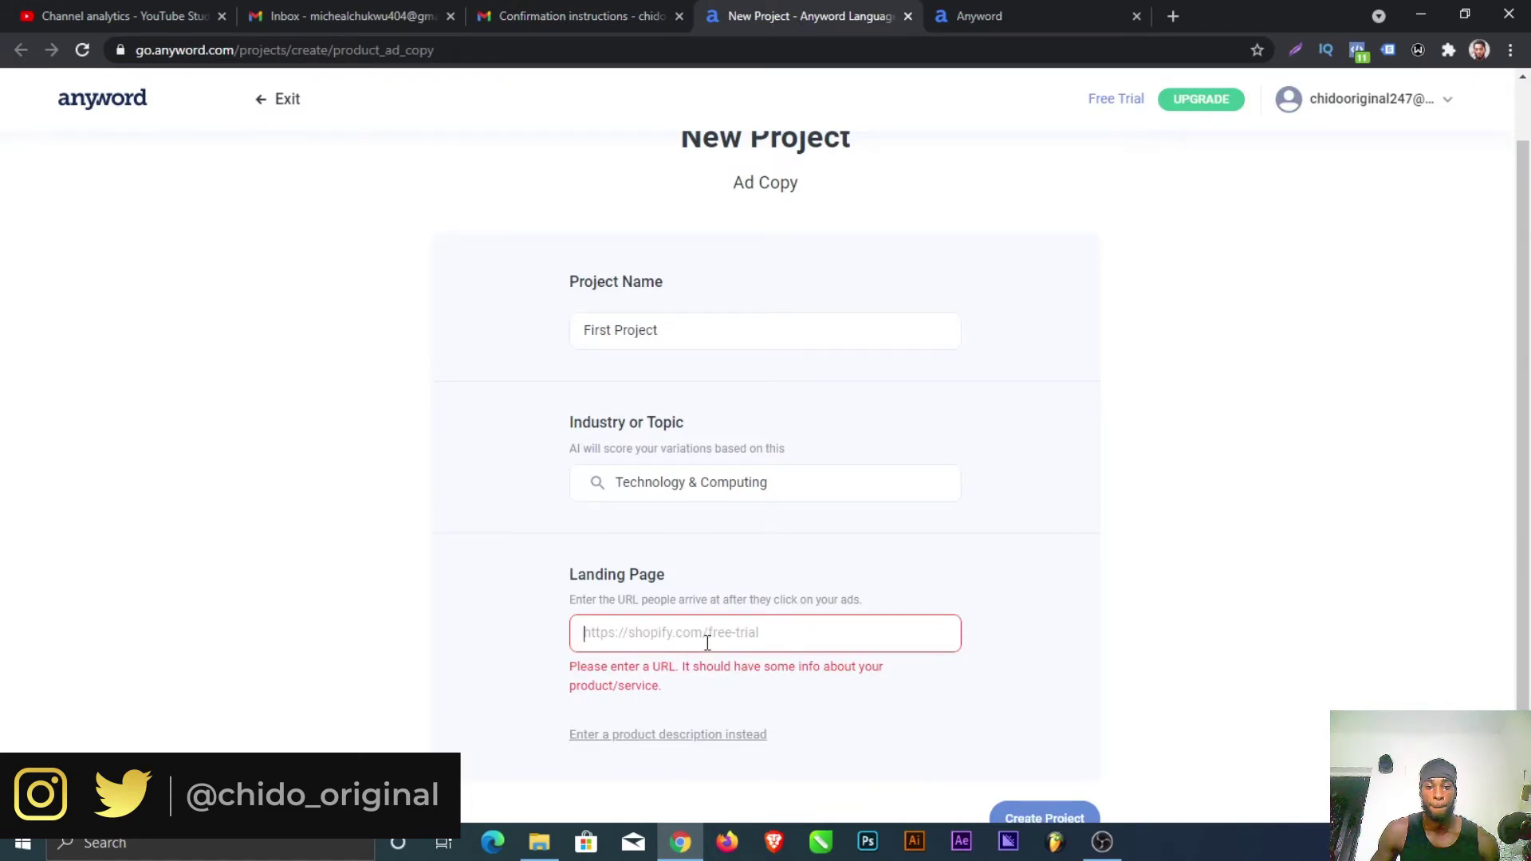
pyautogui.hotkey('ctrl', 'v')
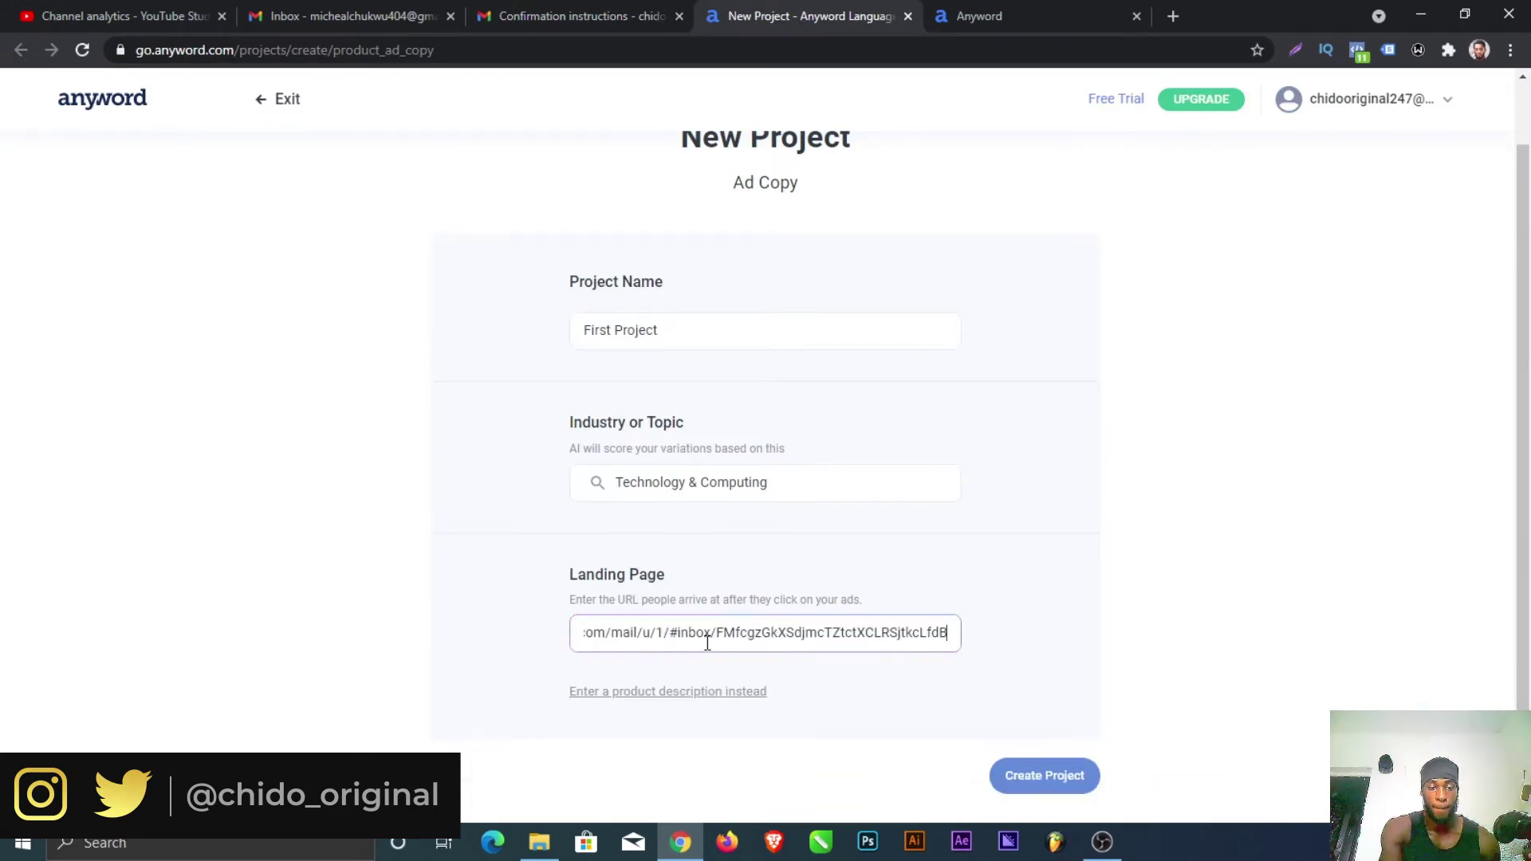
pyautogui.press('Return')
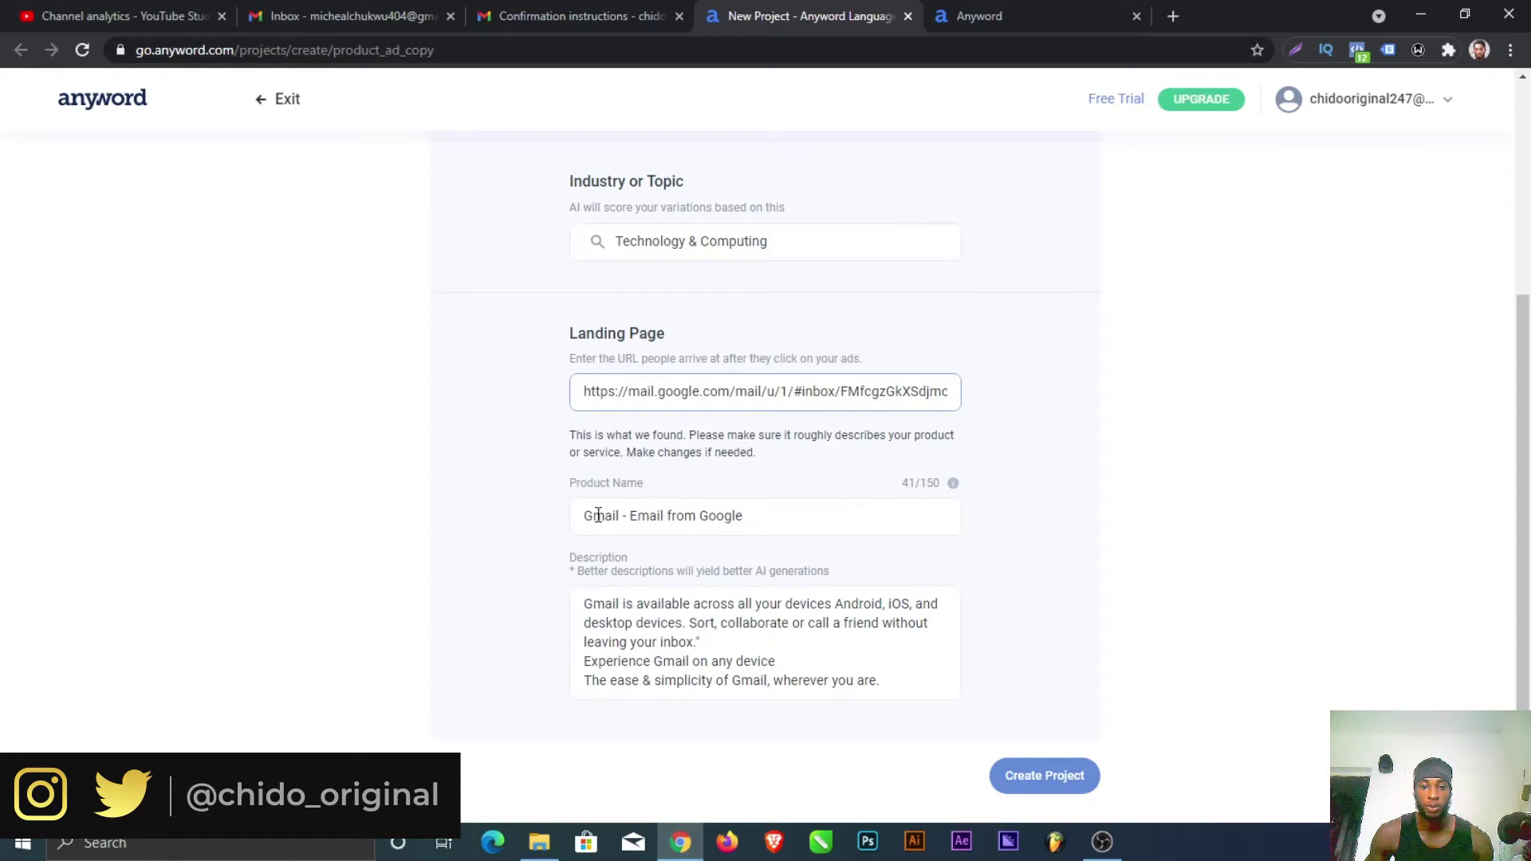
# Step: Review the fetched Gmail product name and description, then create the project
pyautogui.moveTo(762, 523); pyautogui.dragTo(574, 521)
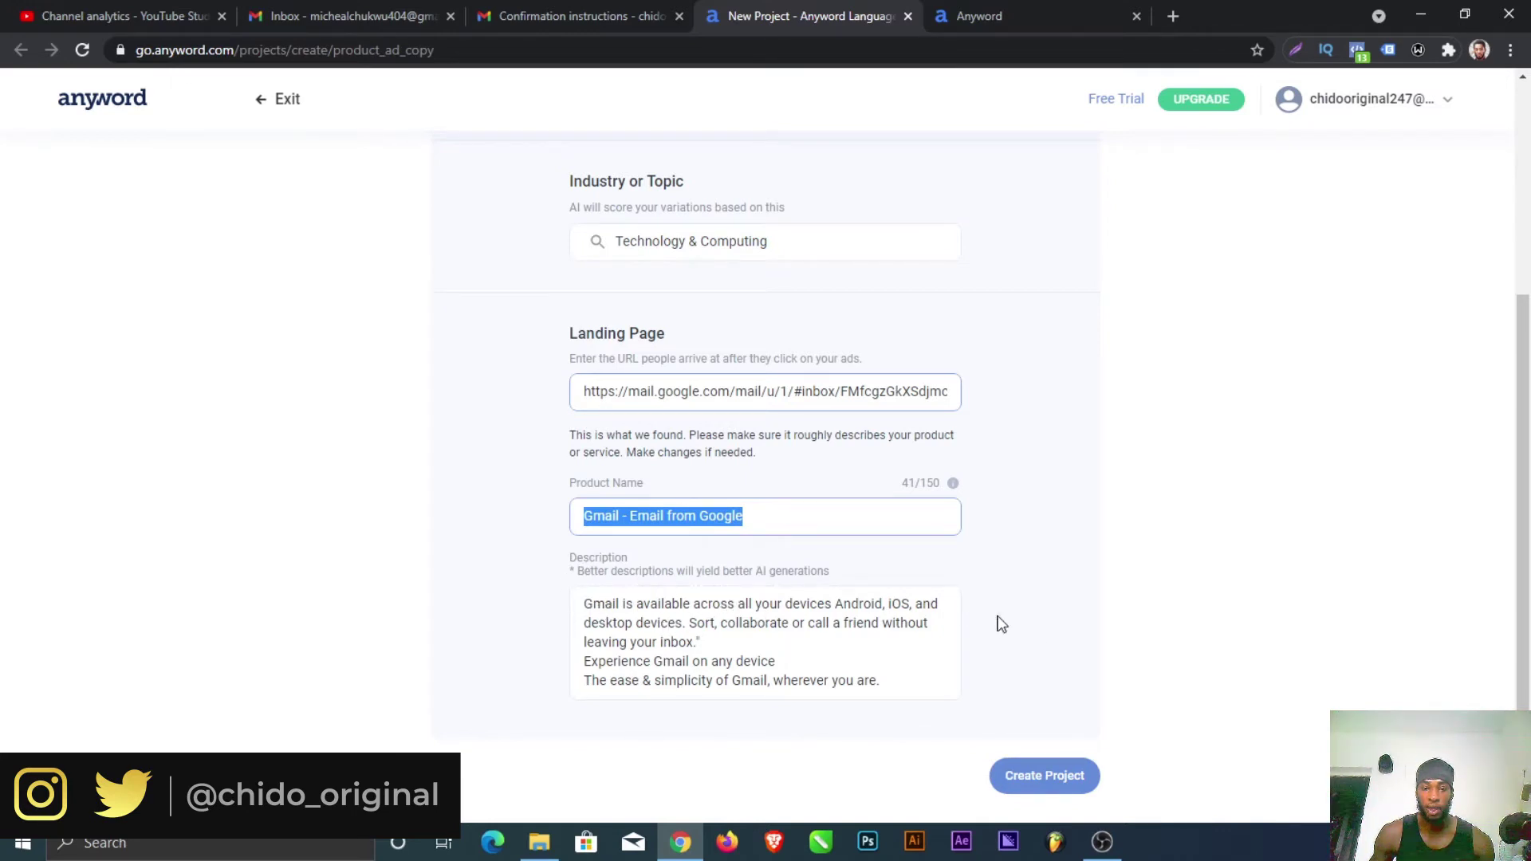
pyautogui.click(918, 679)
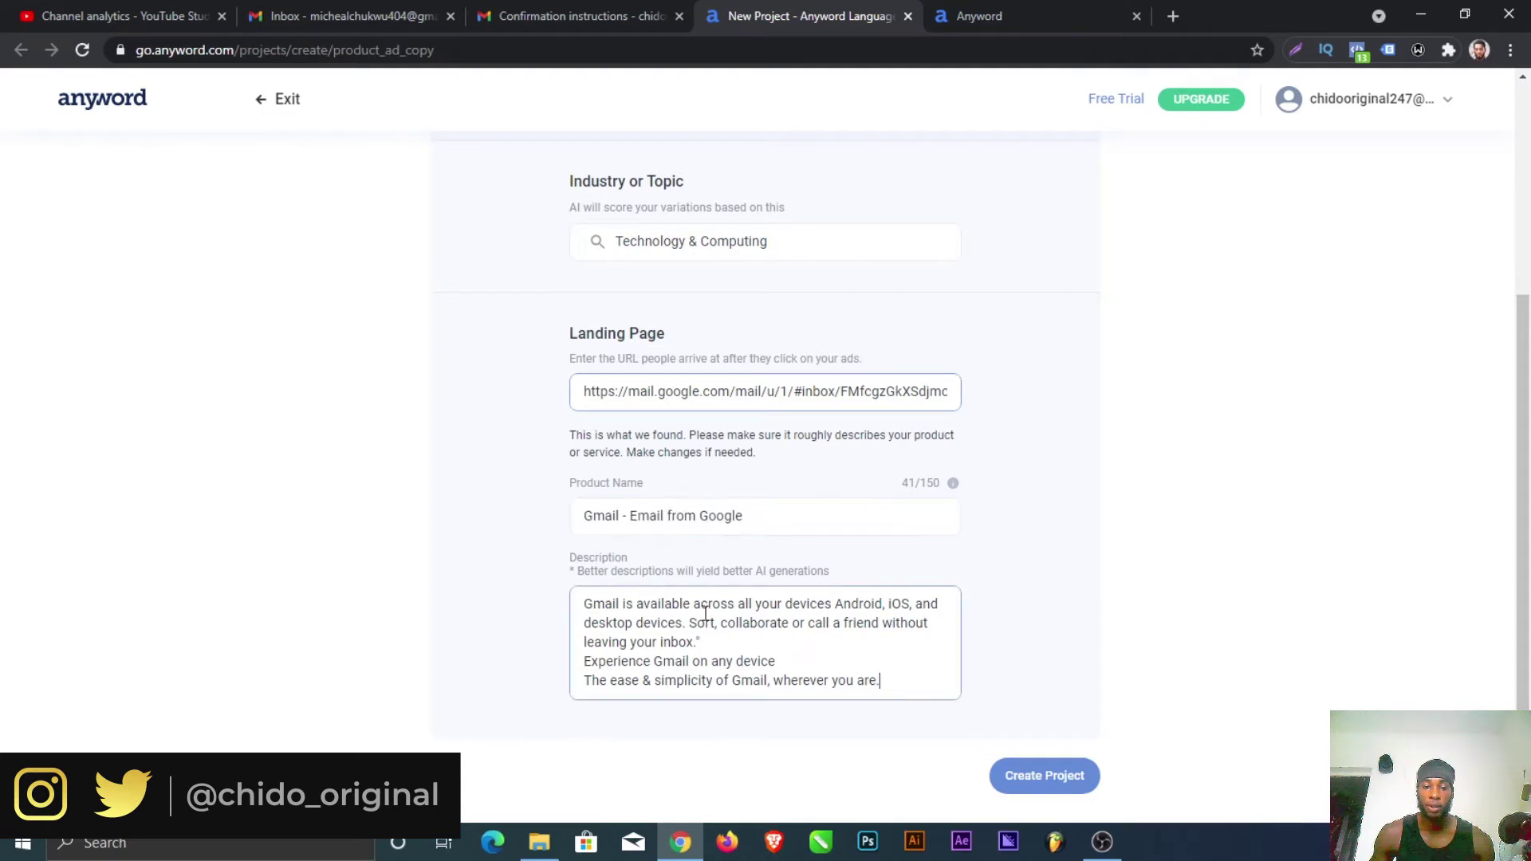
pyautogui.hotkey('ctrl', 'a')
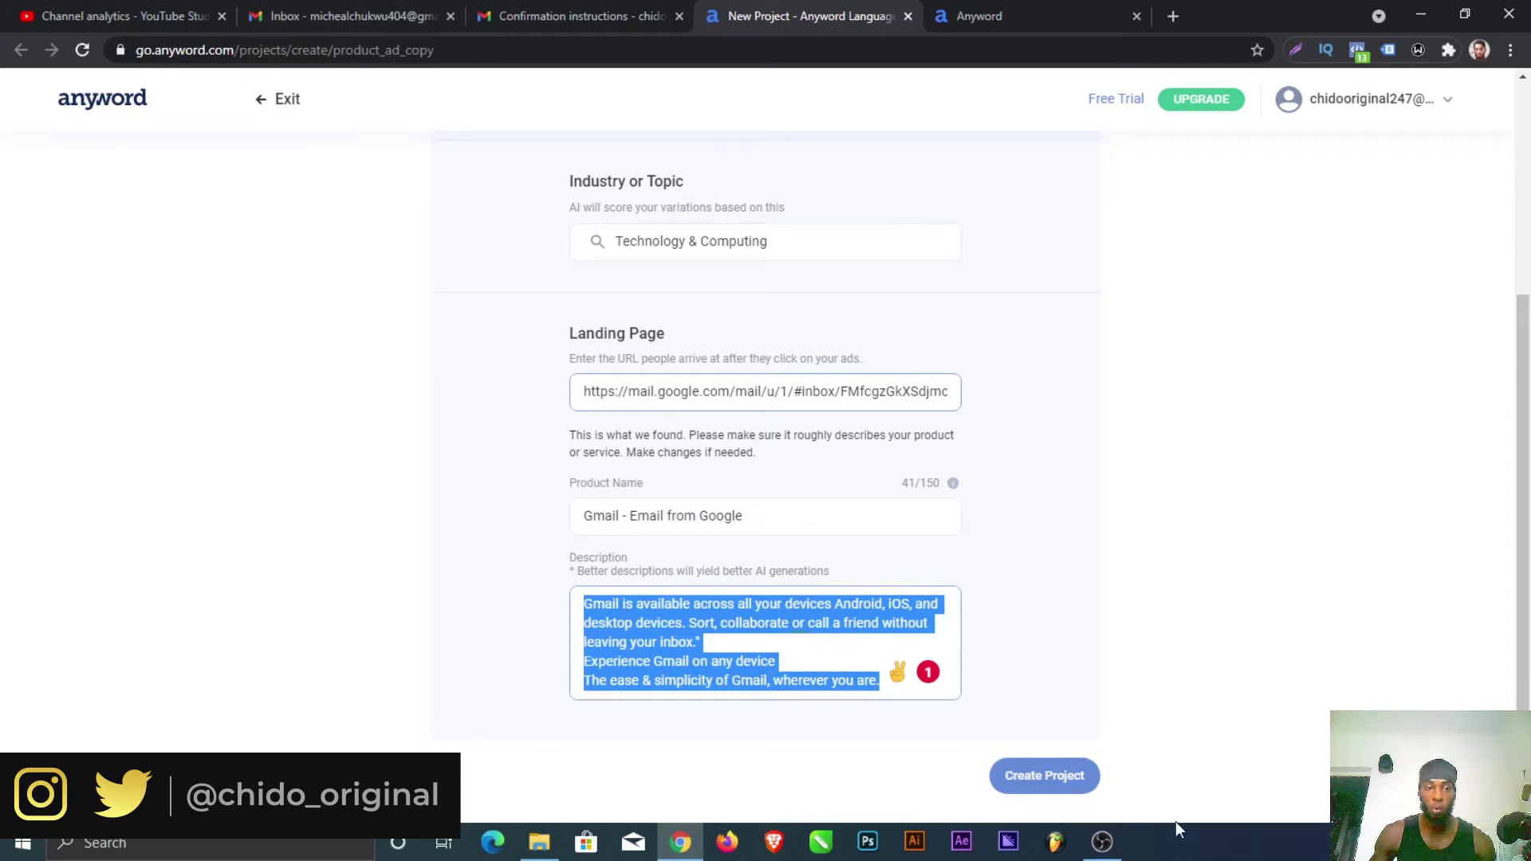
pyautogui.click(1026, 786)
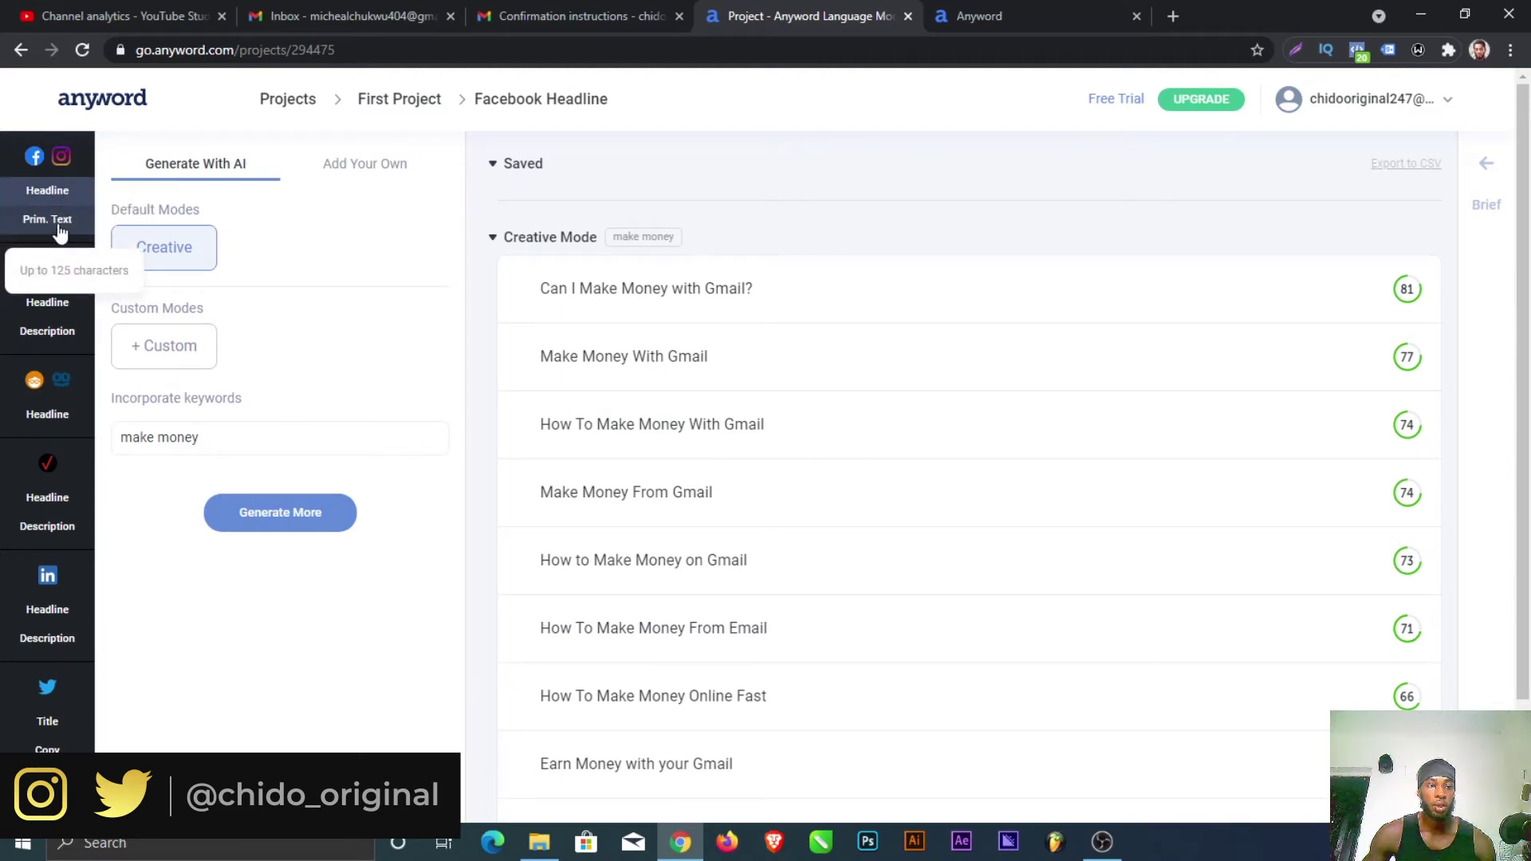
# Step: Show the Facebook Primary Text variations, led by a Gmail ad scoring 91
pyautogui.click(60, 229)
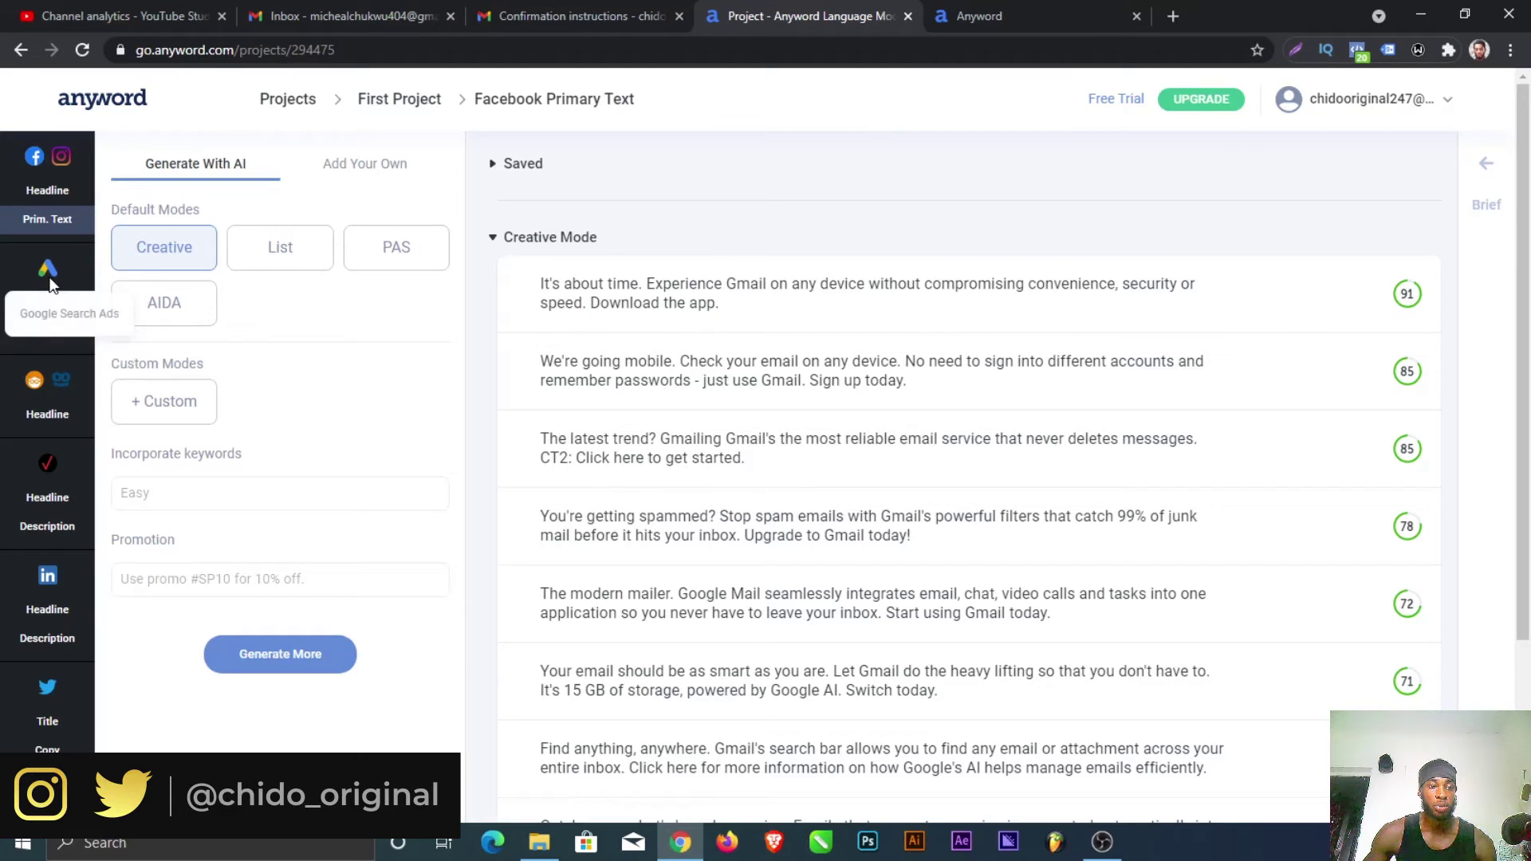
# Step: Go via Google Search Headline to the still-empty Google Search Description section
pyautogui.click(53, 305)
pyautogui.click(48, 335)
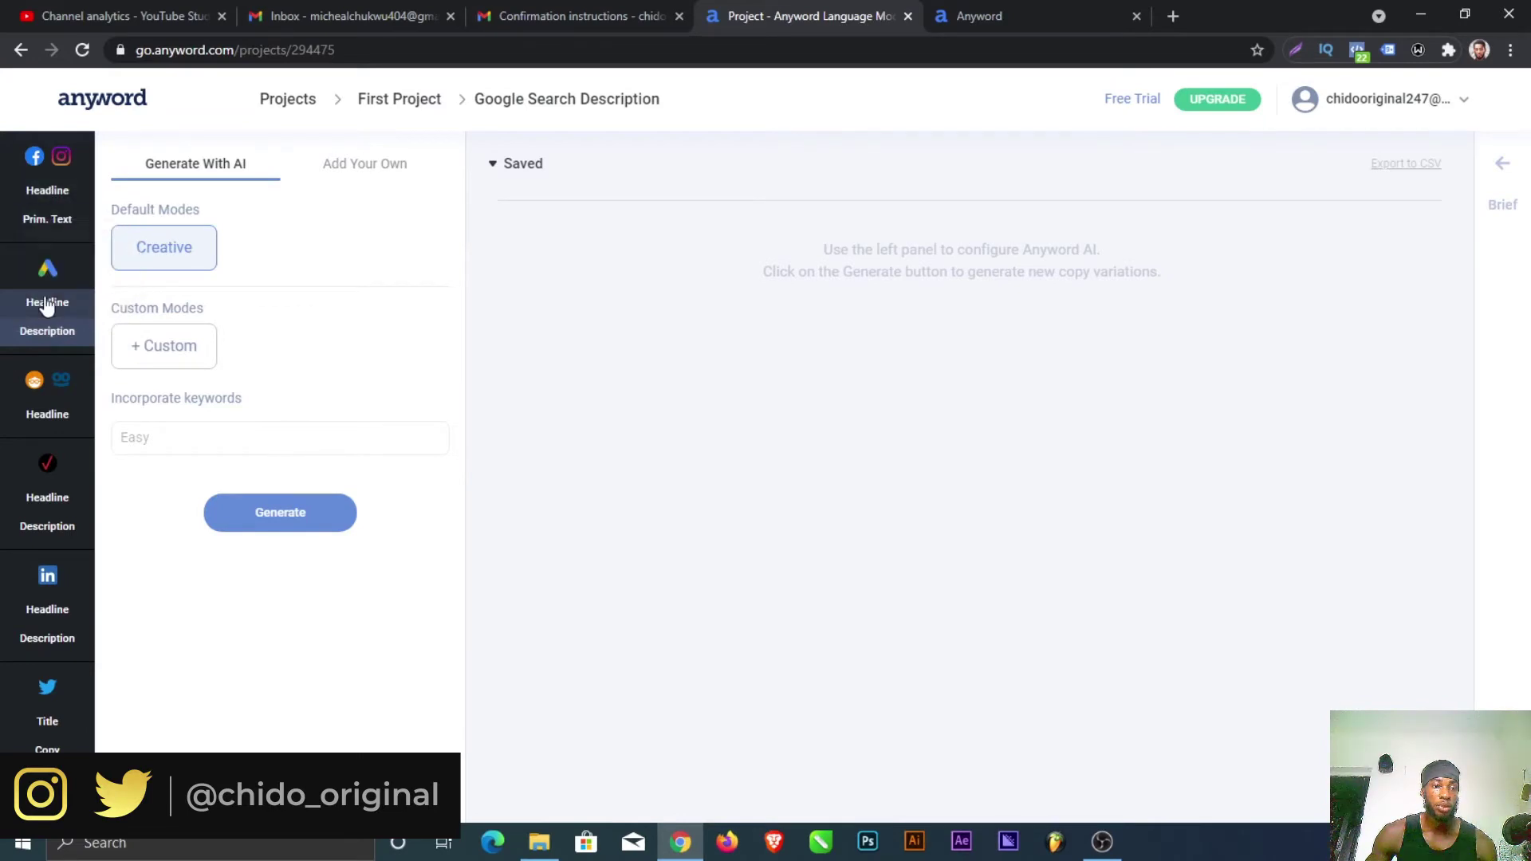
# Step: Generate Google Search headlines incorporating the keyword 'make money'
pyautogui.click(53, 312)
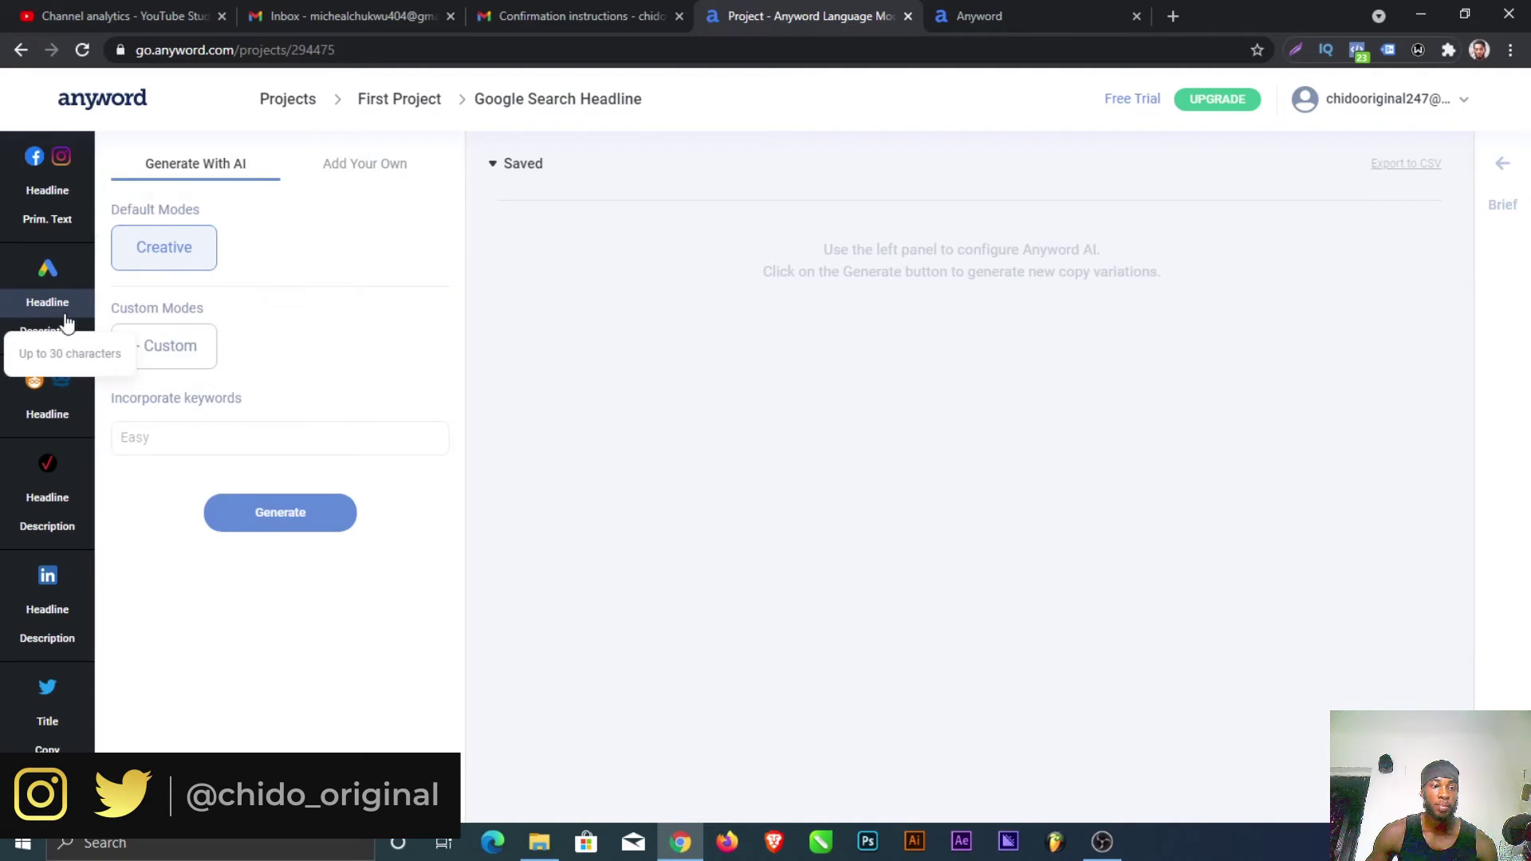
pyautogui.click(207, 448)
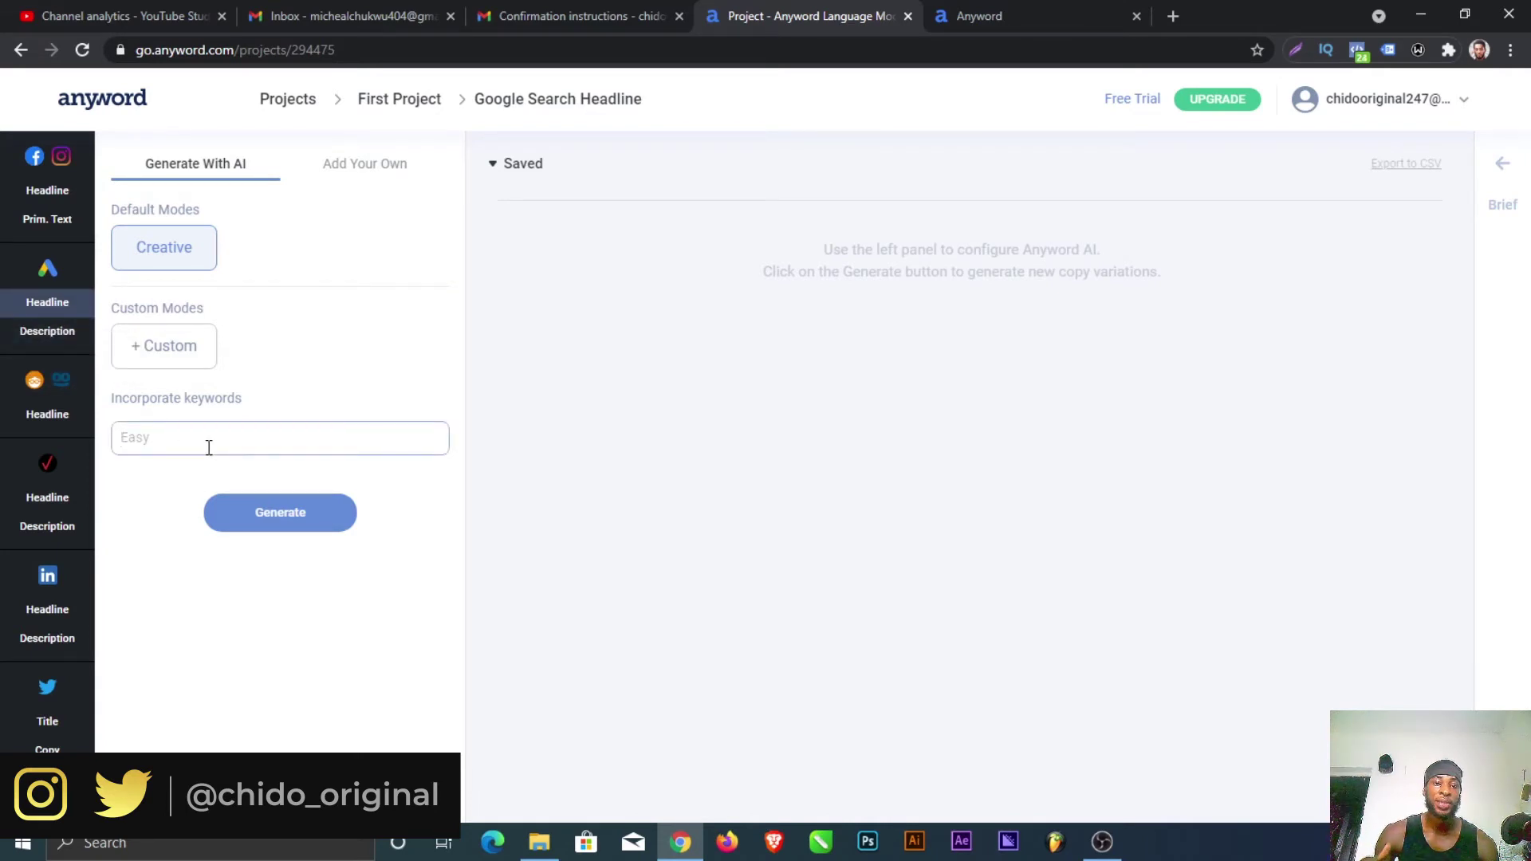
pyautogui.write('make money')
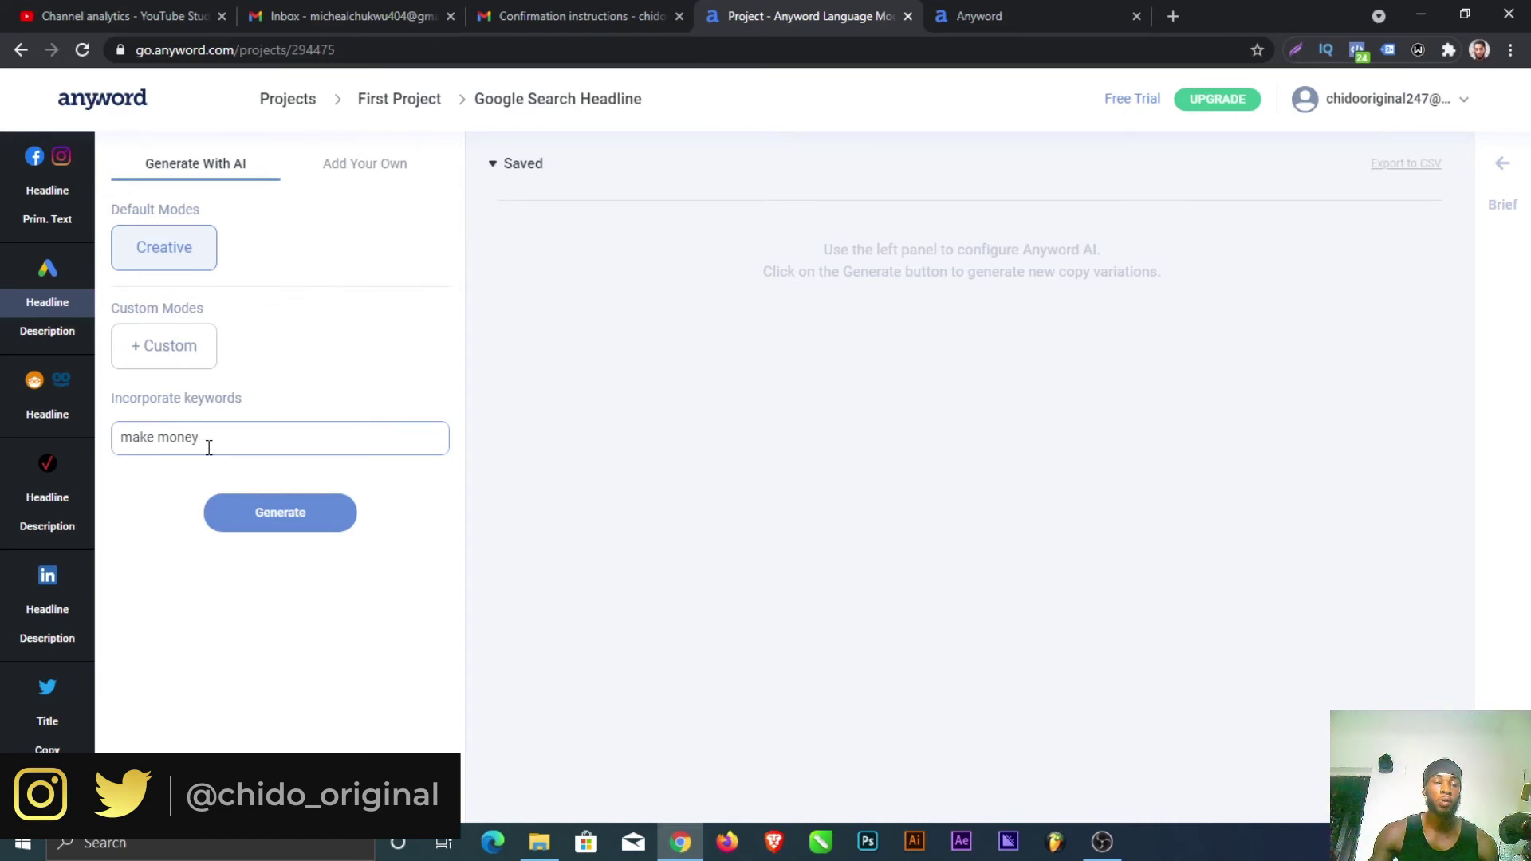
pyautogui.click(263, 517)
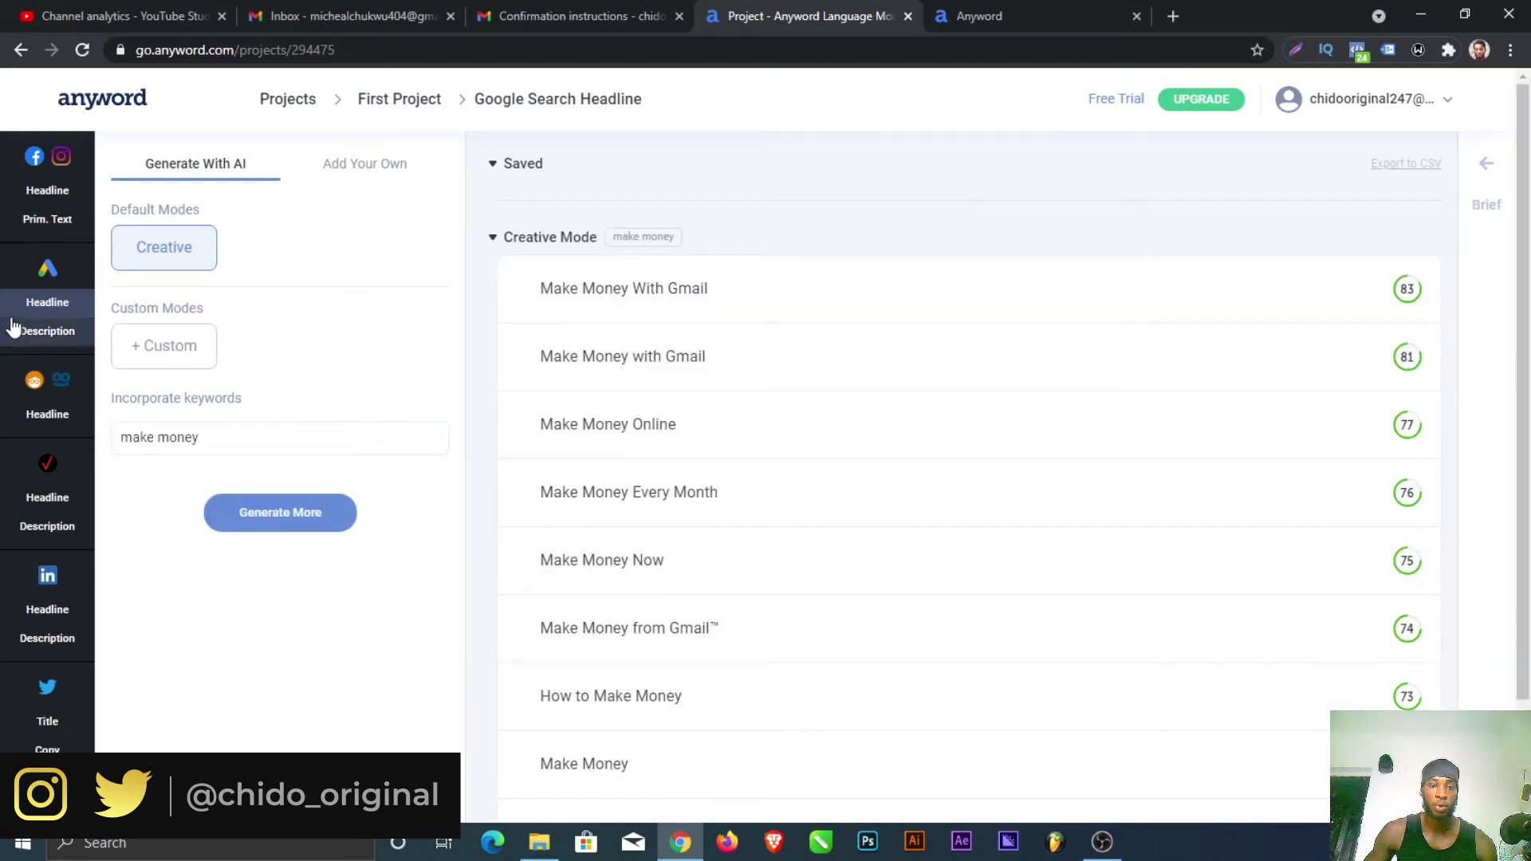
# Step: Inspect the headline score charts, with 'Make Money With Gmail' leading at 83
pyautogui.moveTo(585, 308)
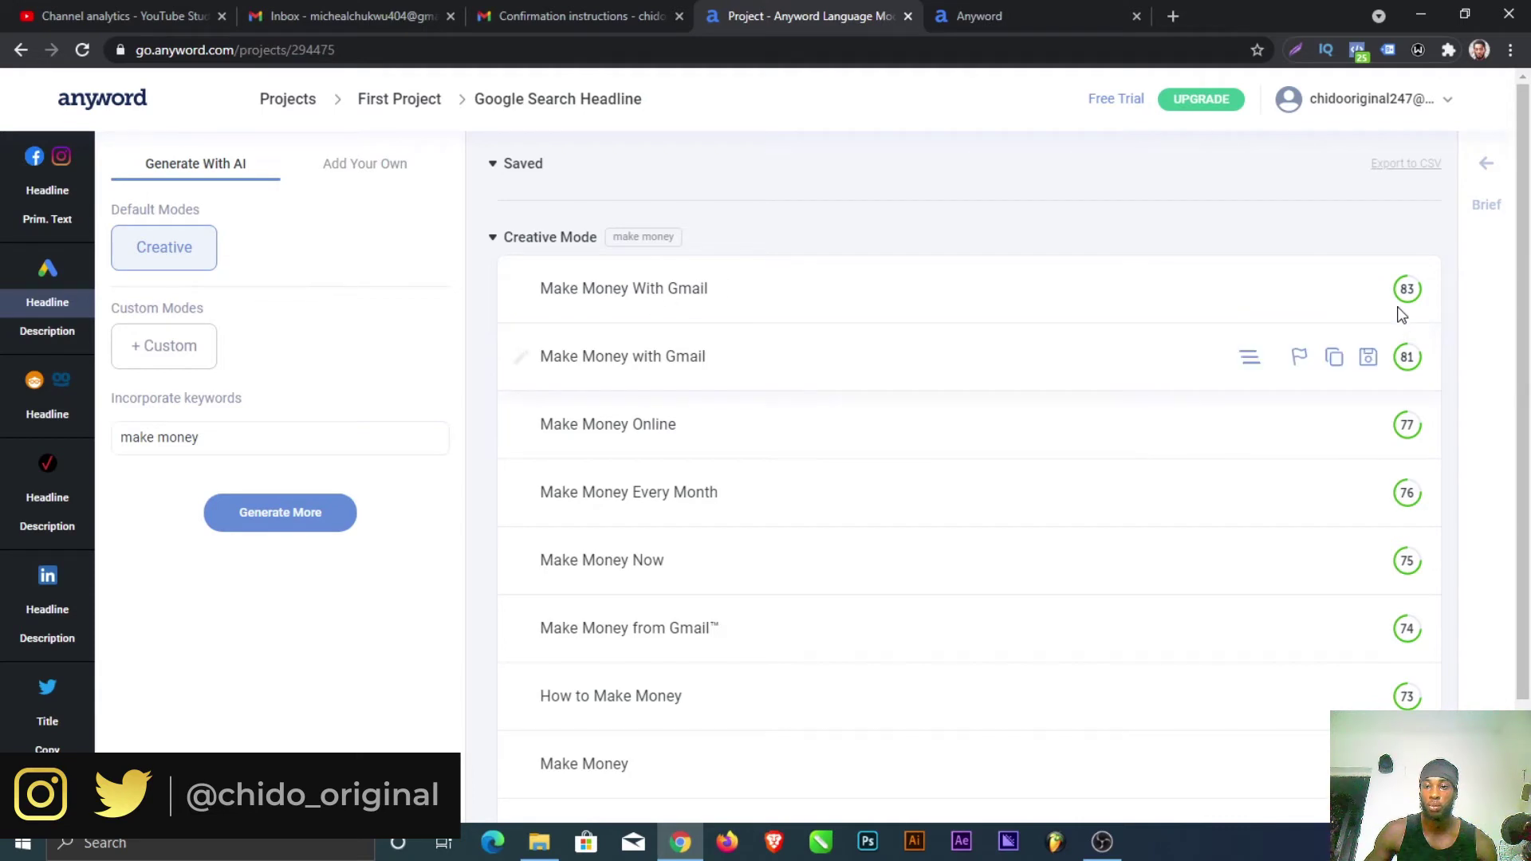
pyautogui.moveTo(1409, 293)
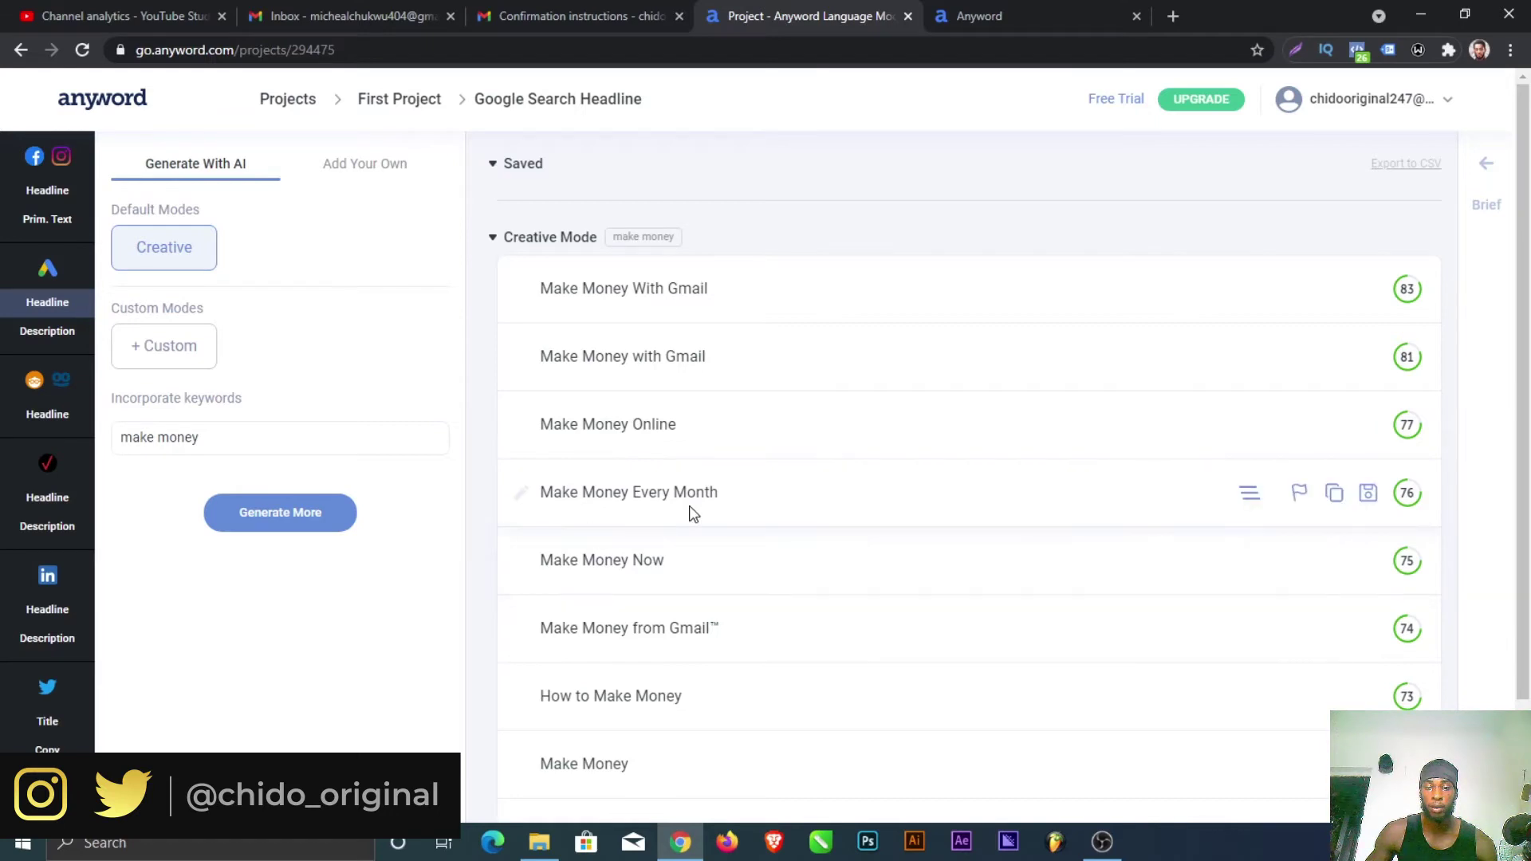
pyautogui.moveTo(1405, 488)
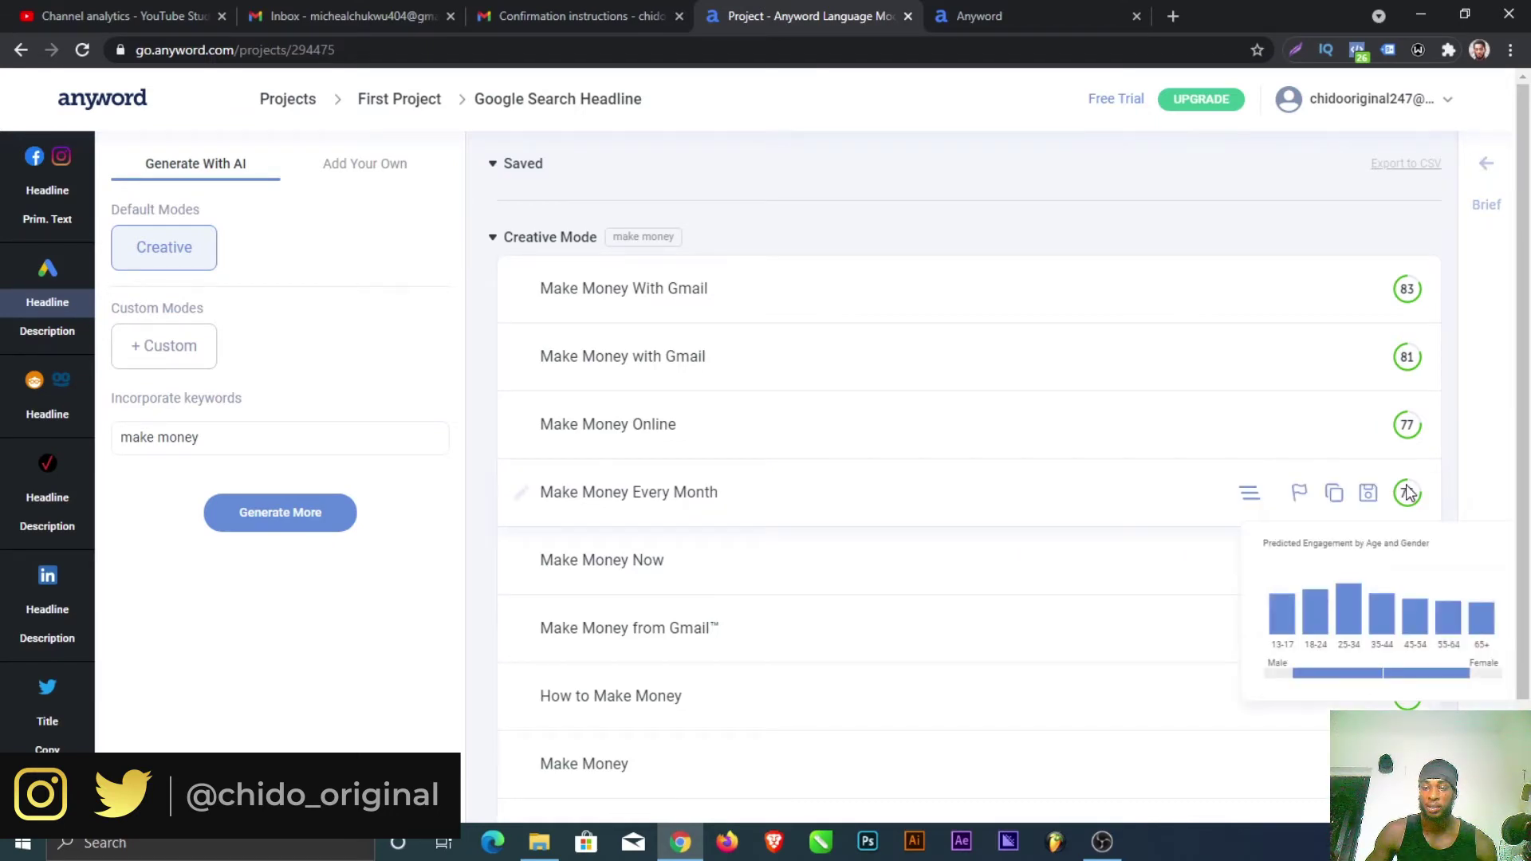
pyautogui.scroll(-2, 510, 614)
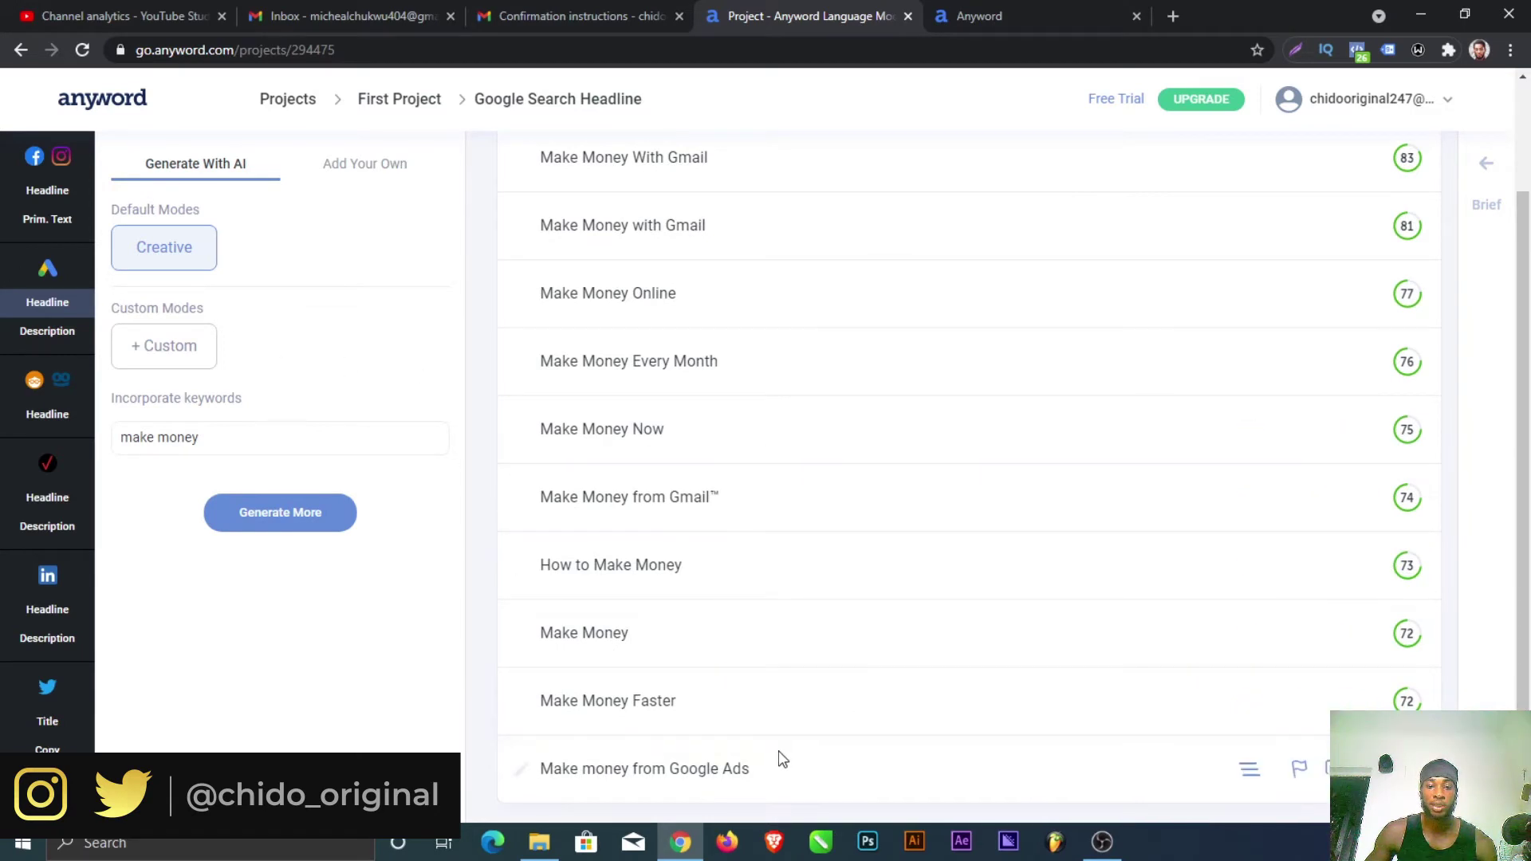
pyautogui.scroll(1, 777, 748)
pyautogui.scroll(1, 778, 748)
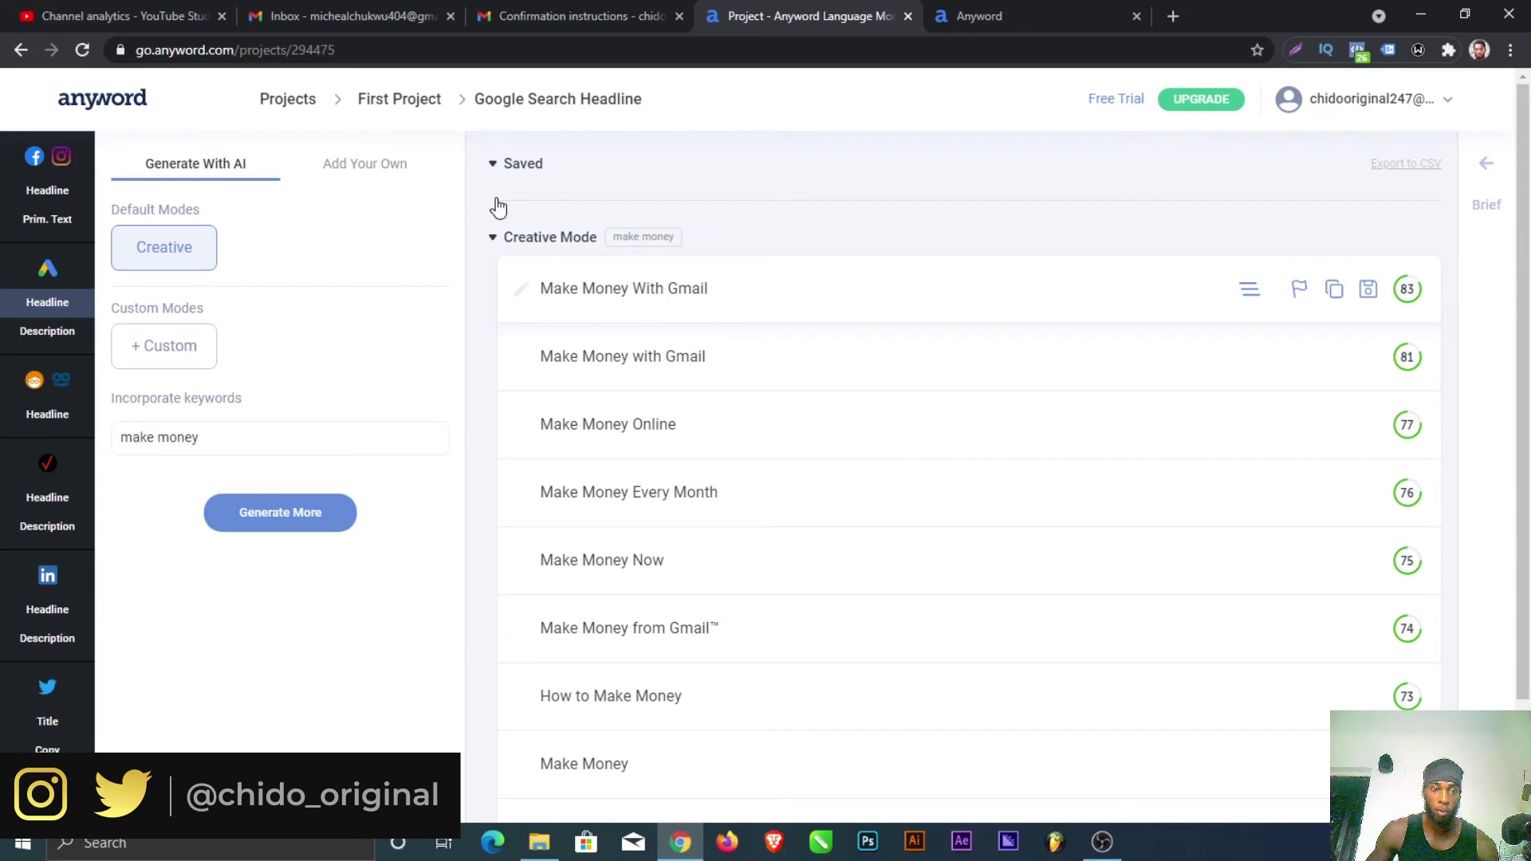
# Step: Copy the top headline 'Make Money With Gmail' and go back to the Google Search Description section
pyautogui.click(398, 100)
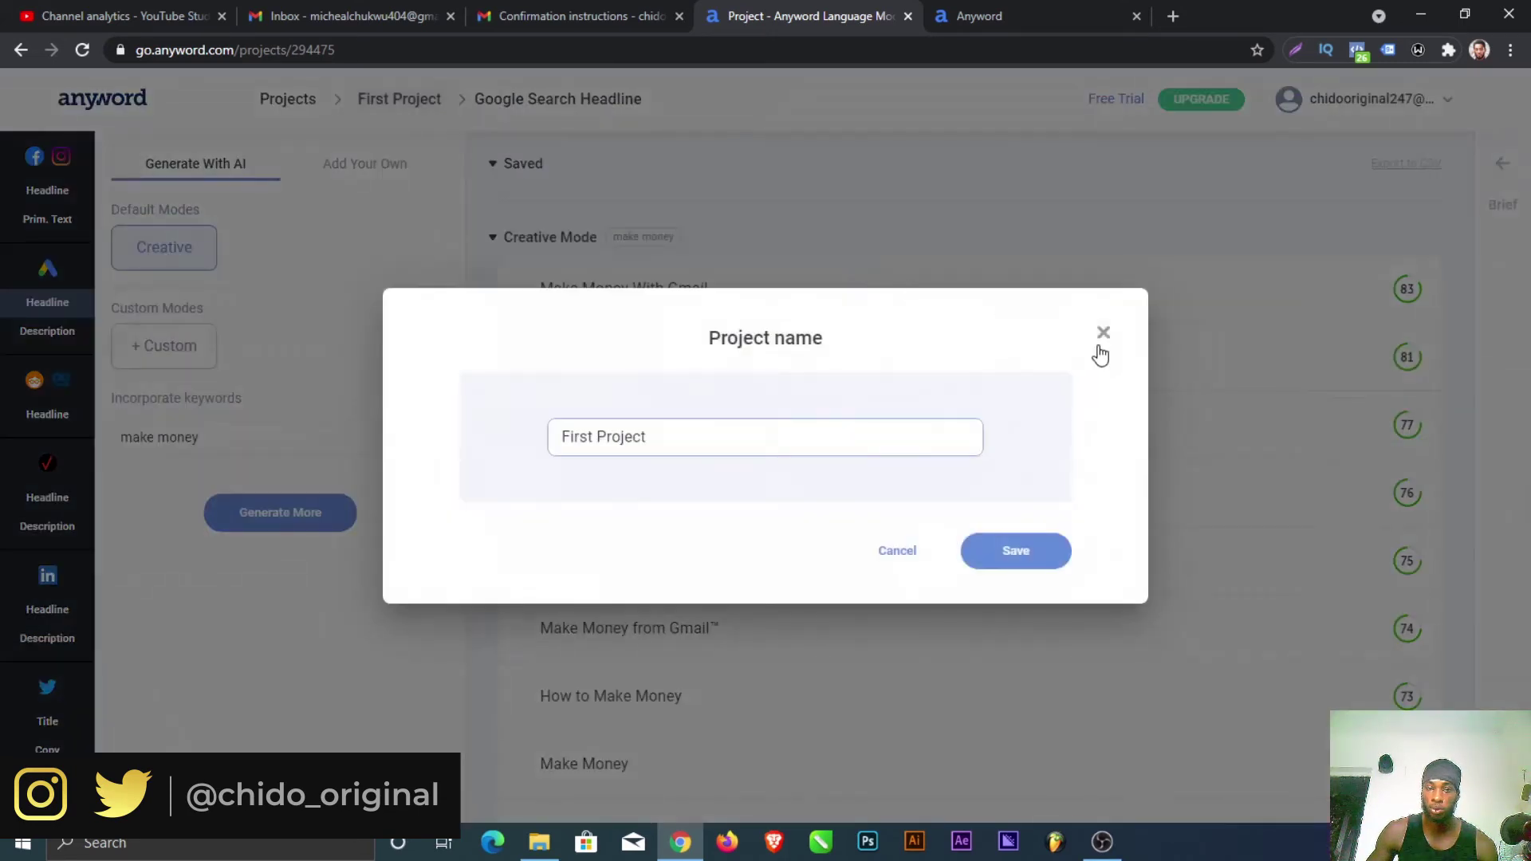
pyautogui.click(1100, 338)
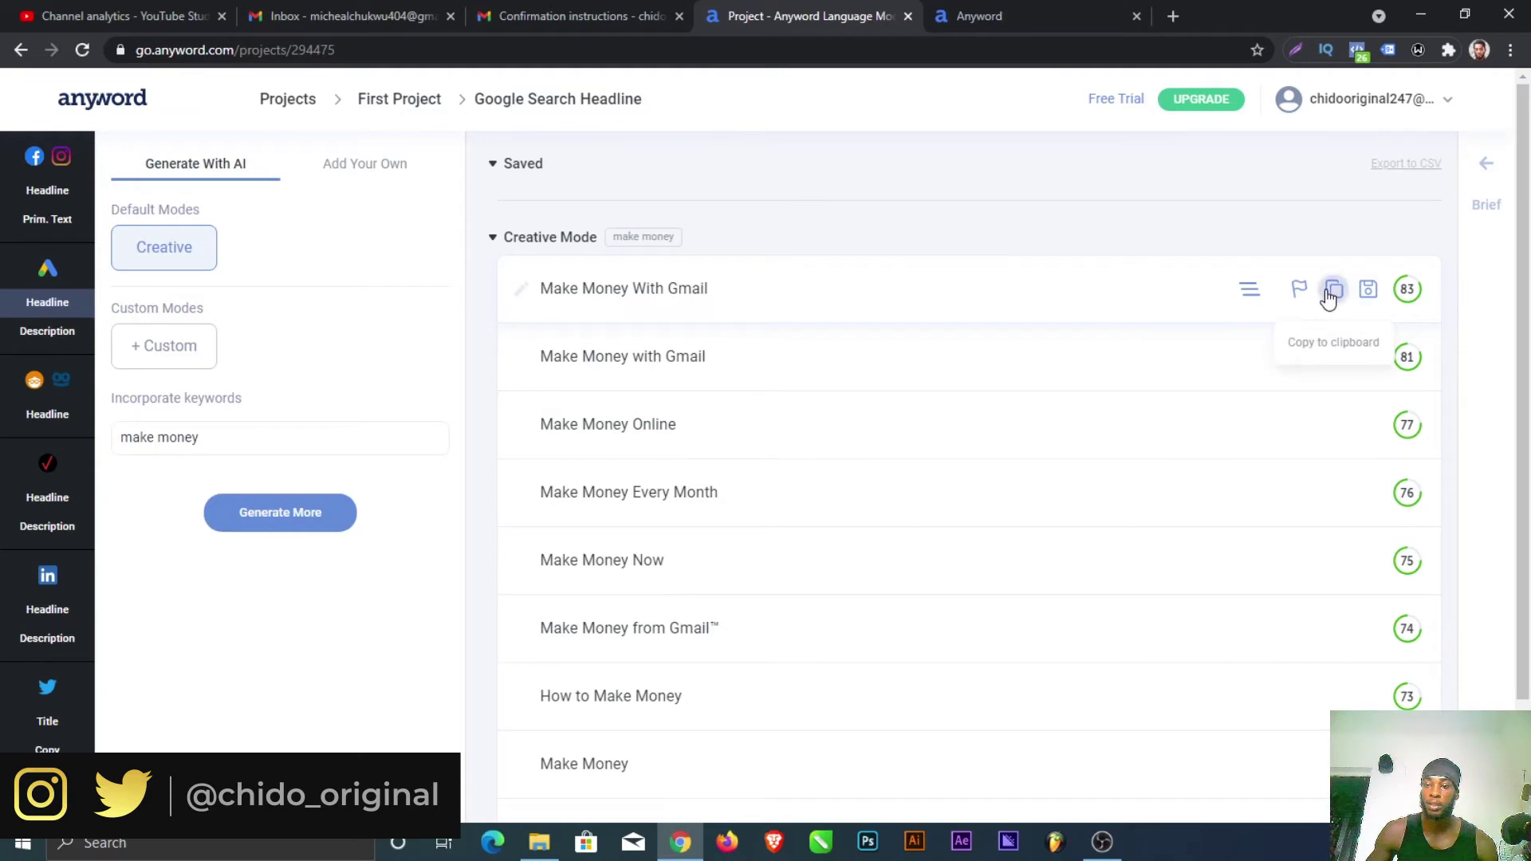
pyautogui.click(1330, 294)
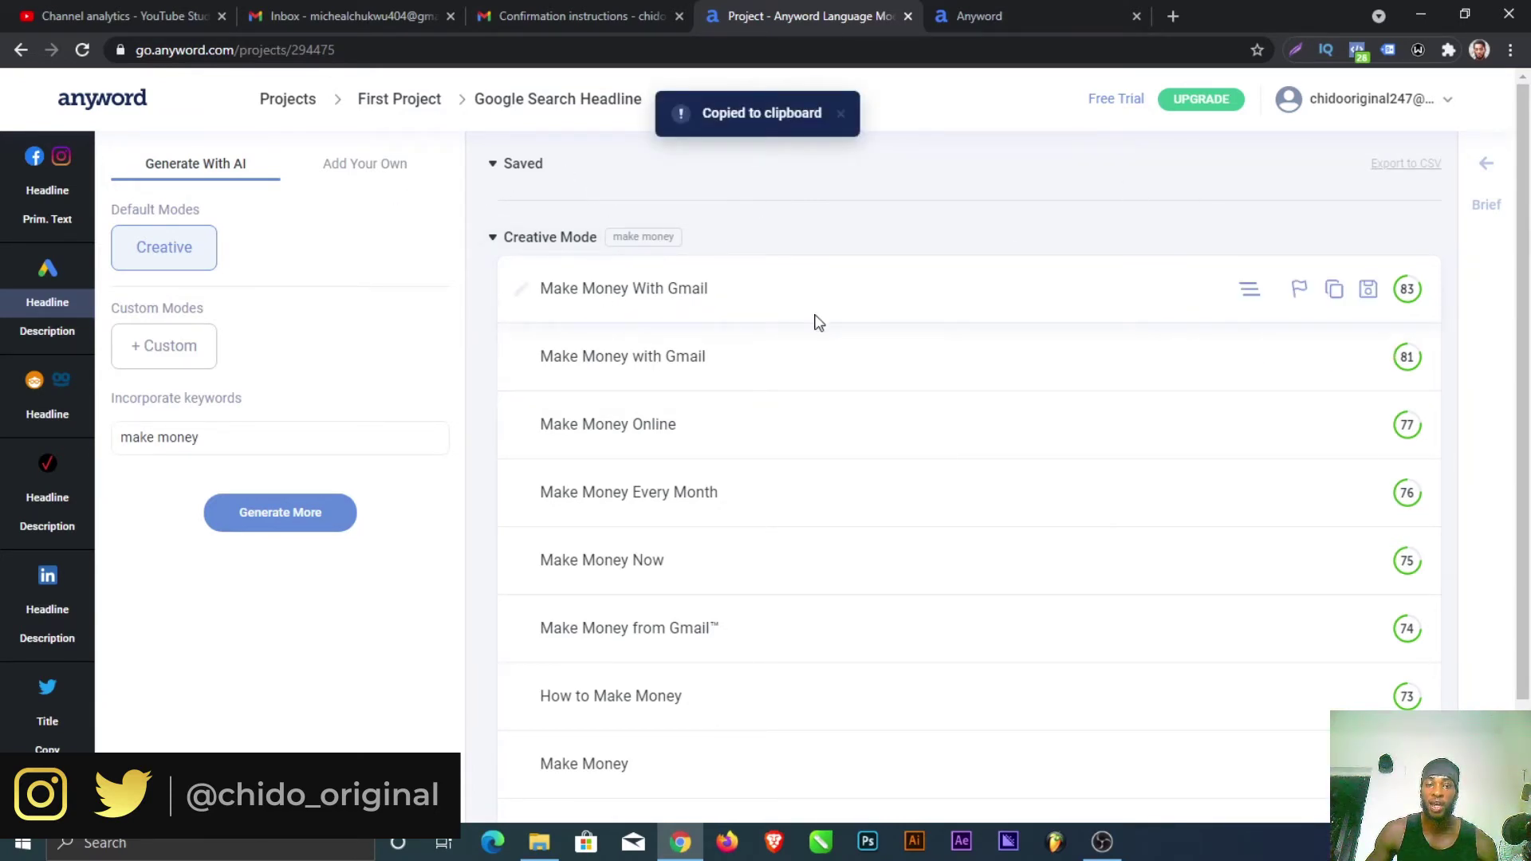
pyautogui.click(54, 341)
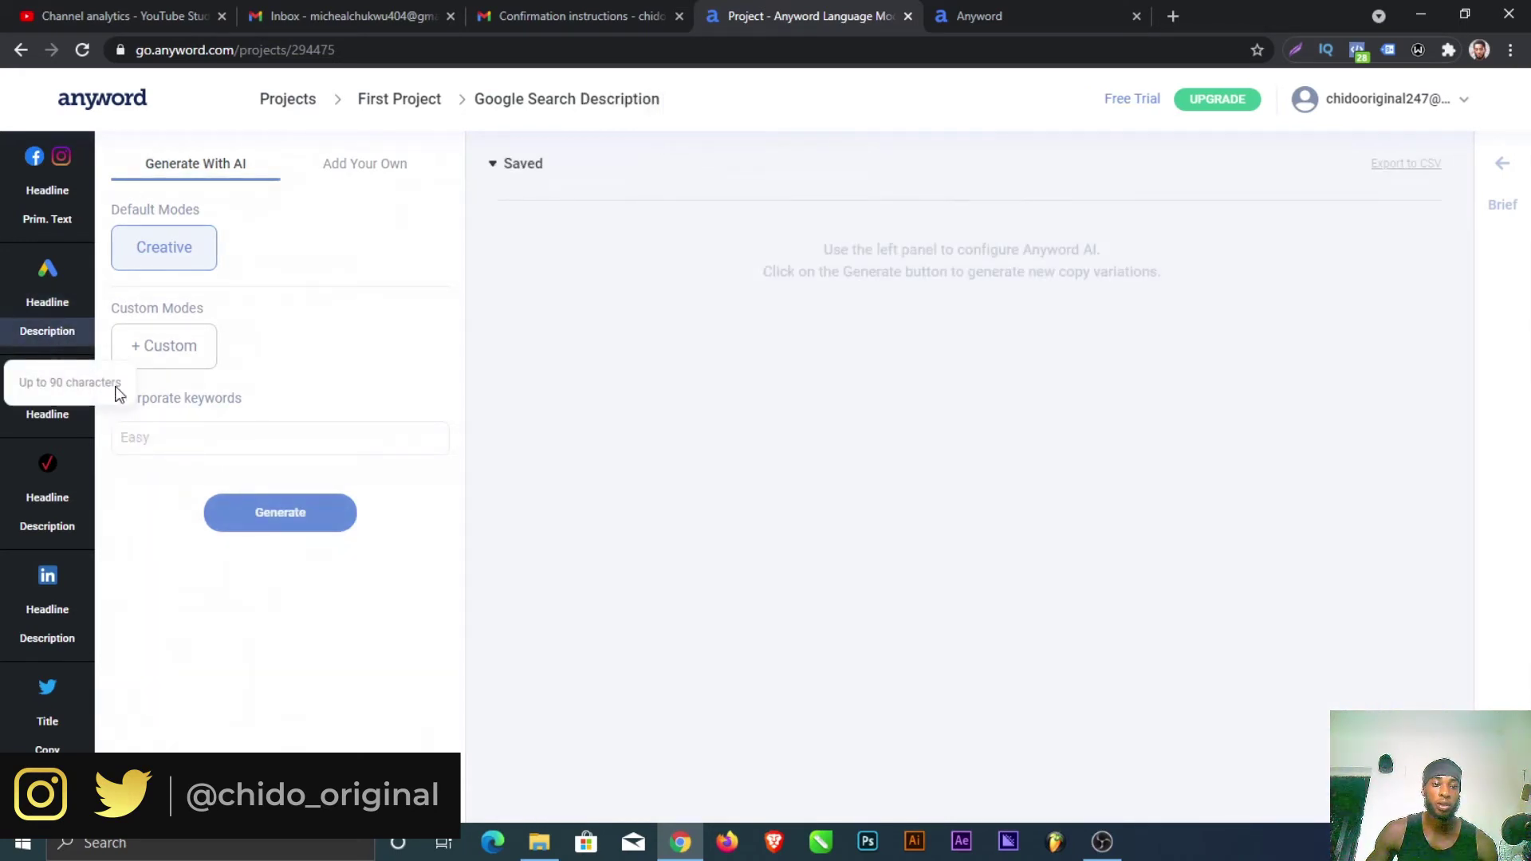
# Step: Move from the generated Google Search headlines to the Google Search description section
pyautogui.click(59, 308)
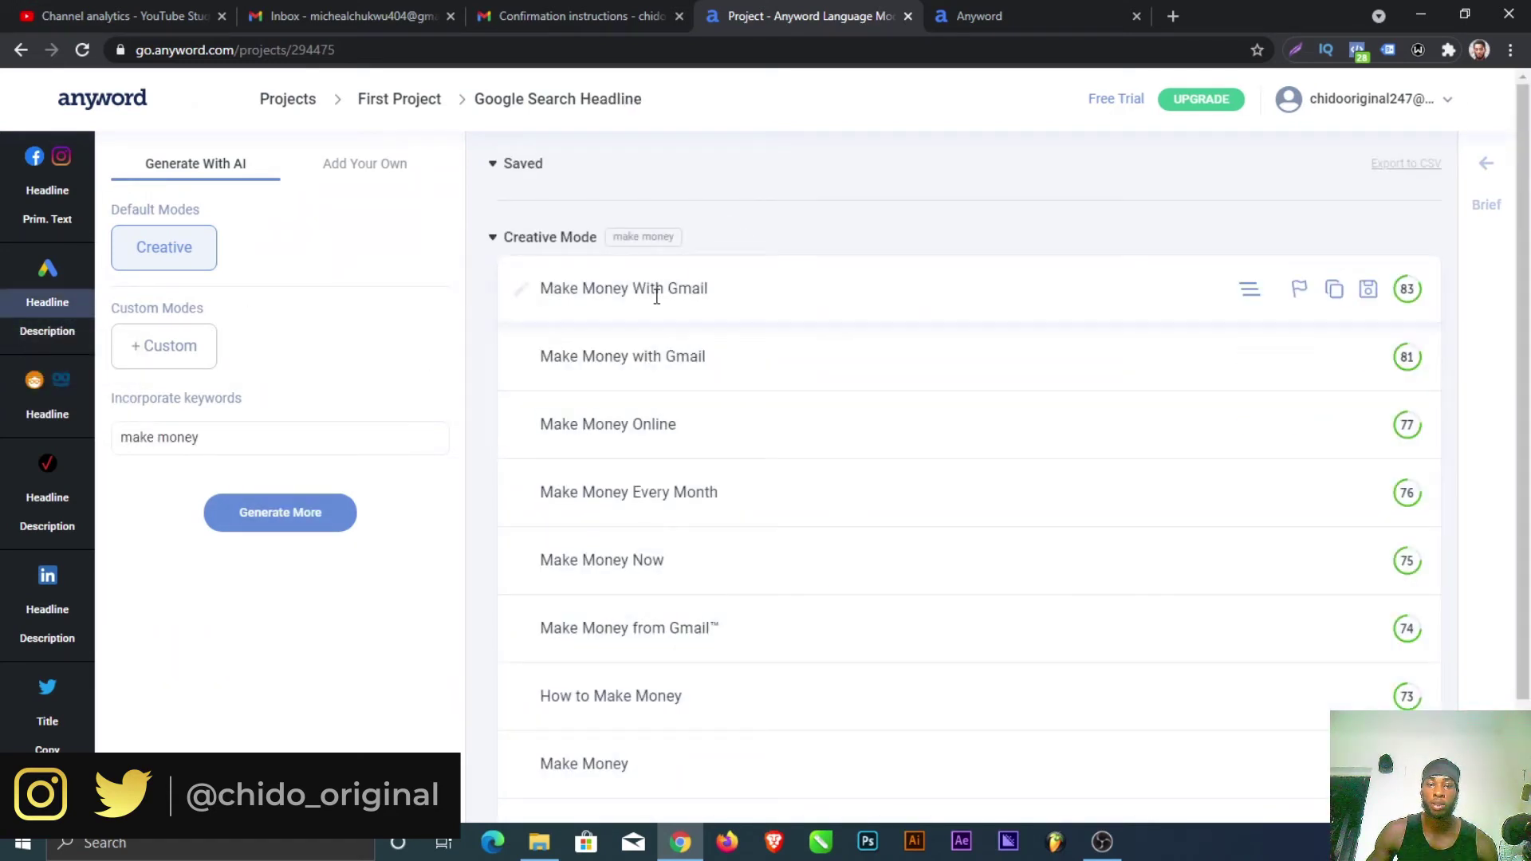
pyautogui.scroll(-2, 634, 367)
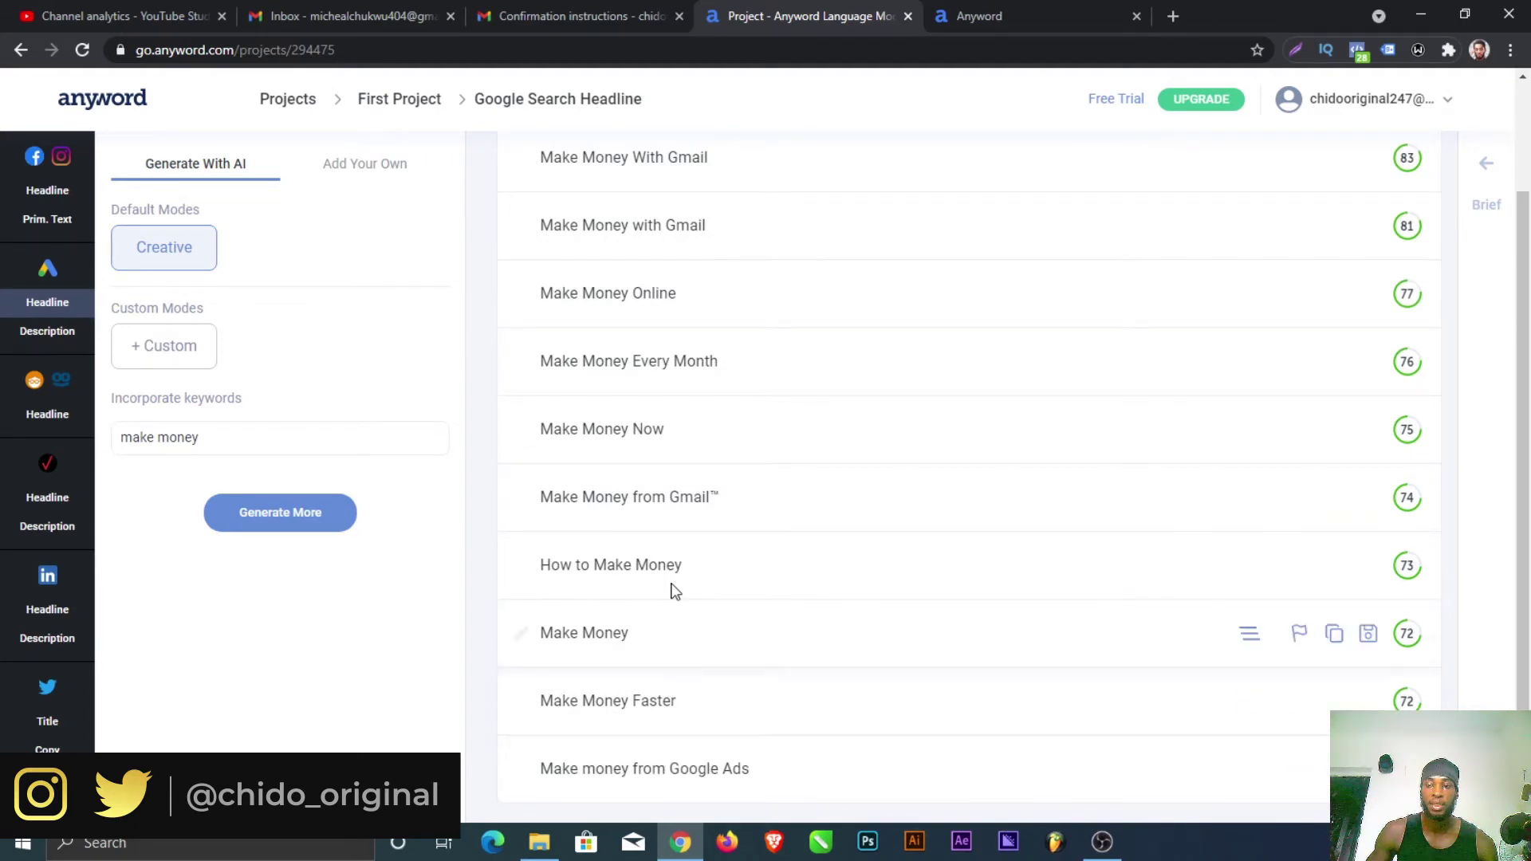
pyautogui.scroll(2, 670, 601)
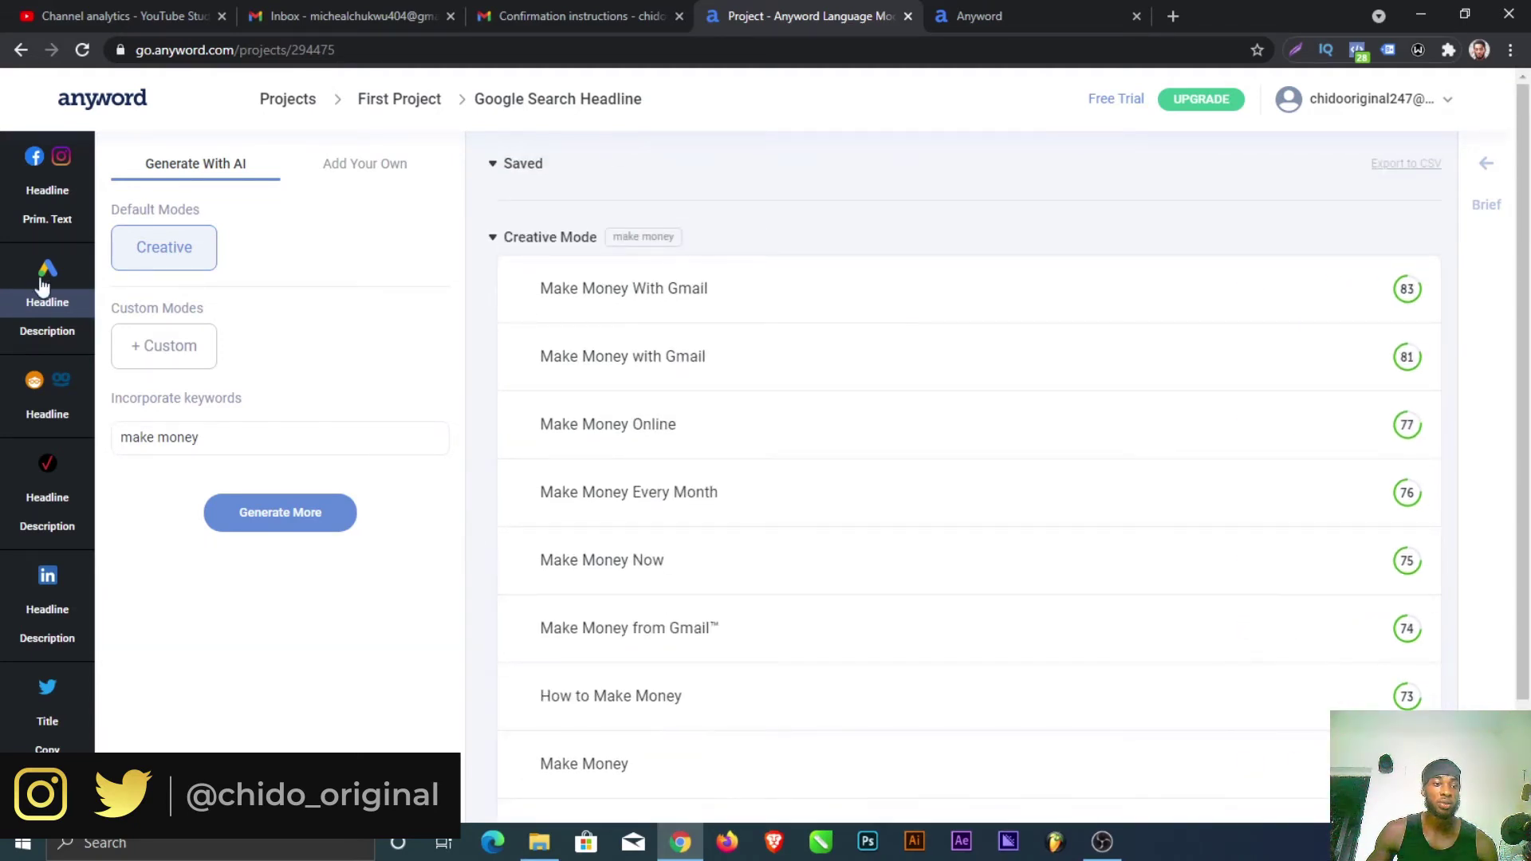
pyautogui.click(51, 337)
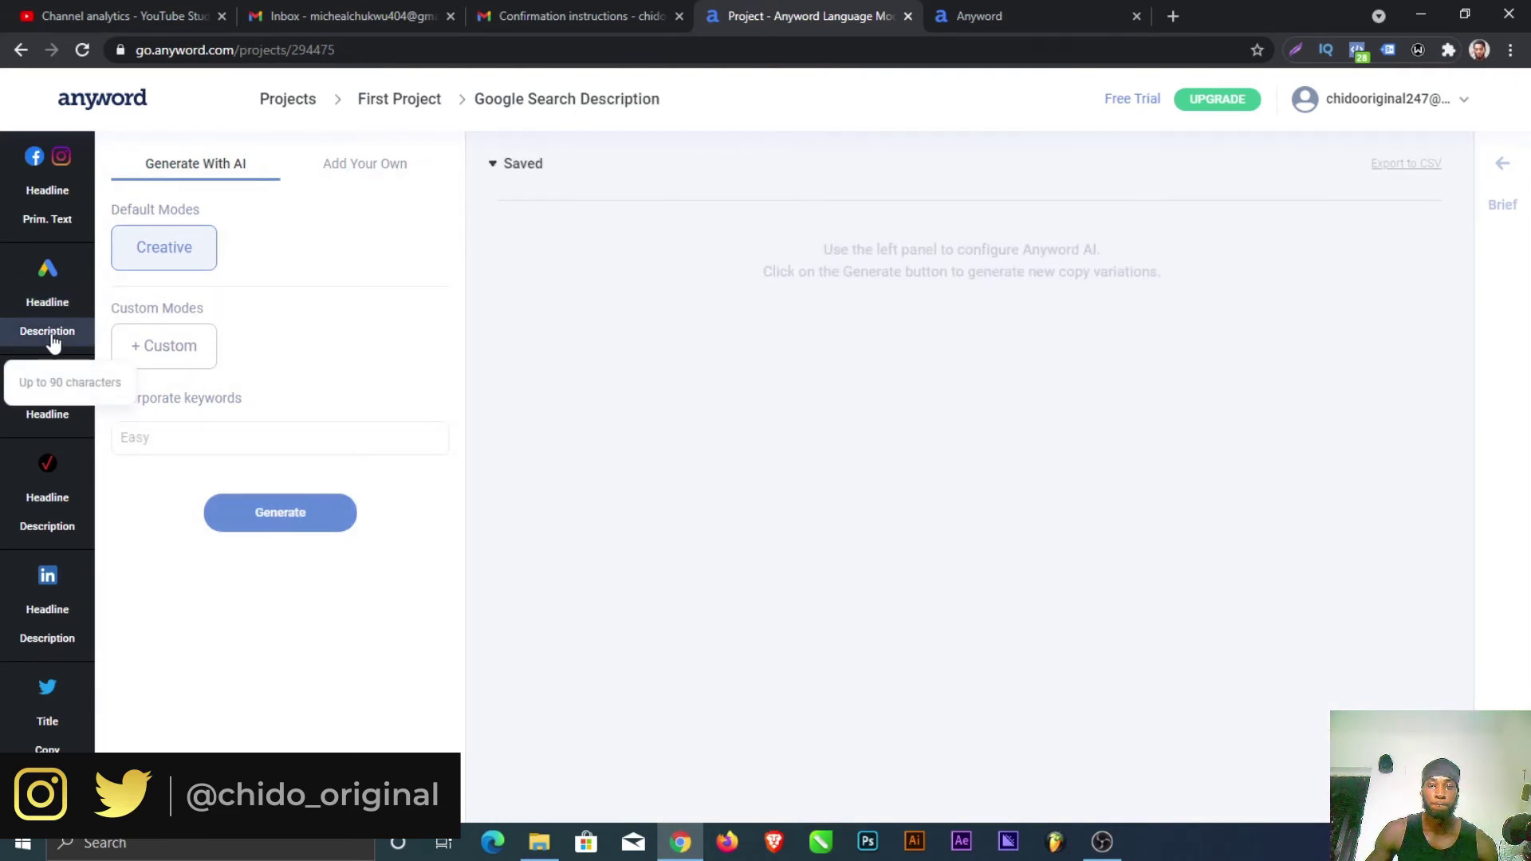
# Step: Enter the keyword 'make money' and generate Google Search descriptions
pyautogui.click(218, 432)
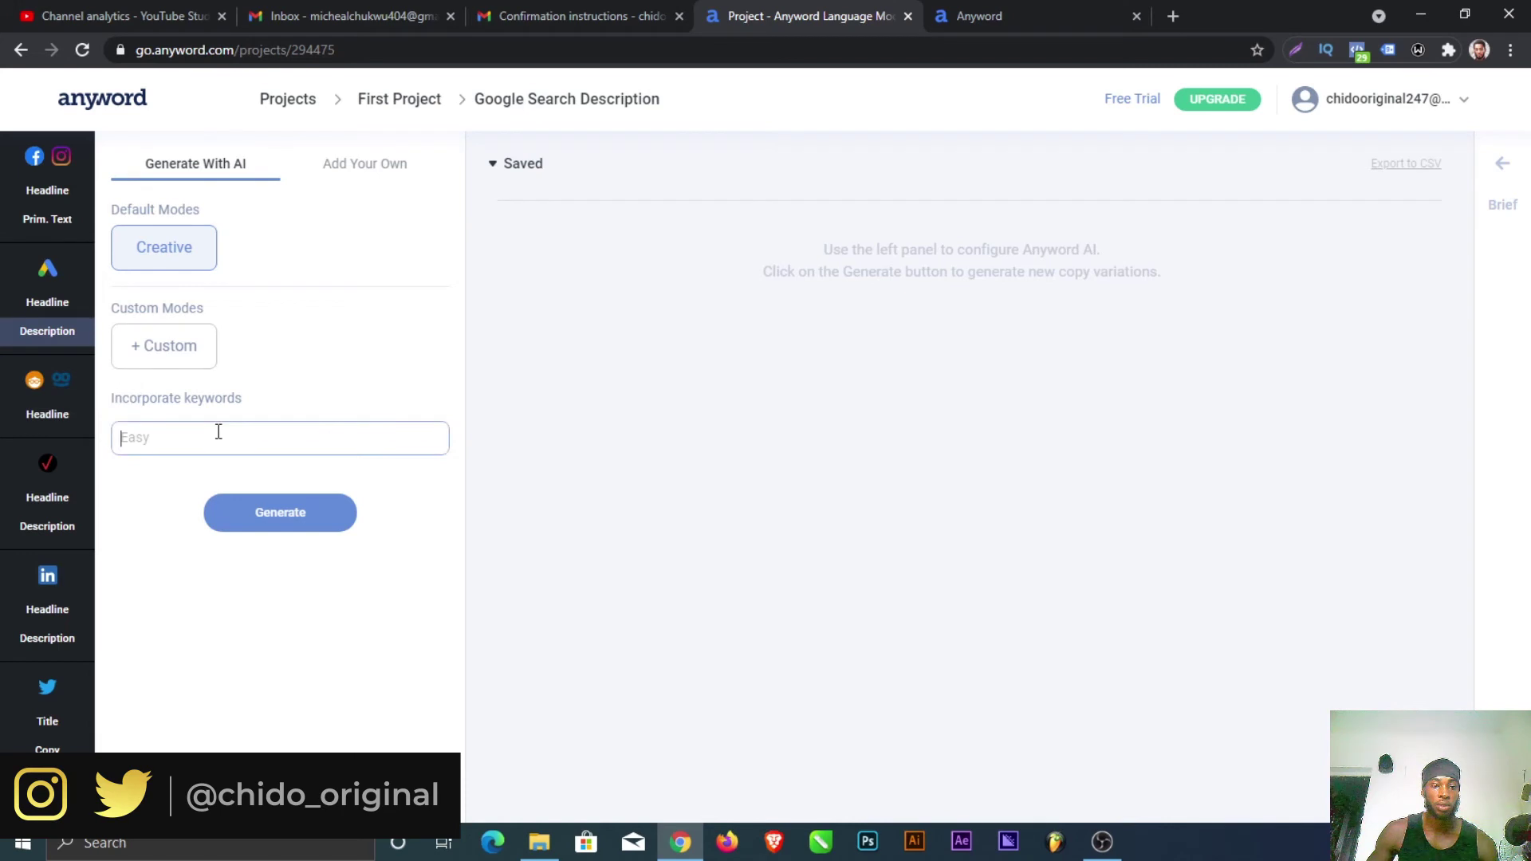
pyautogui.write('m')
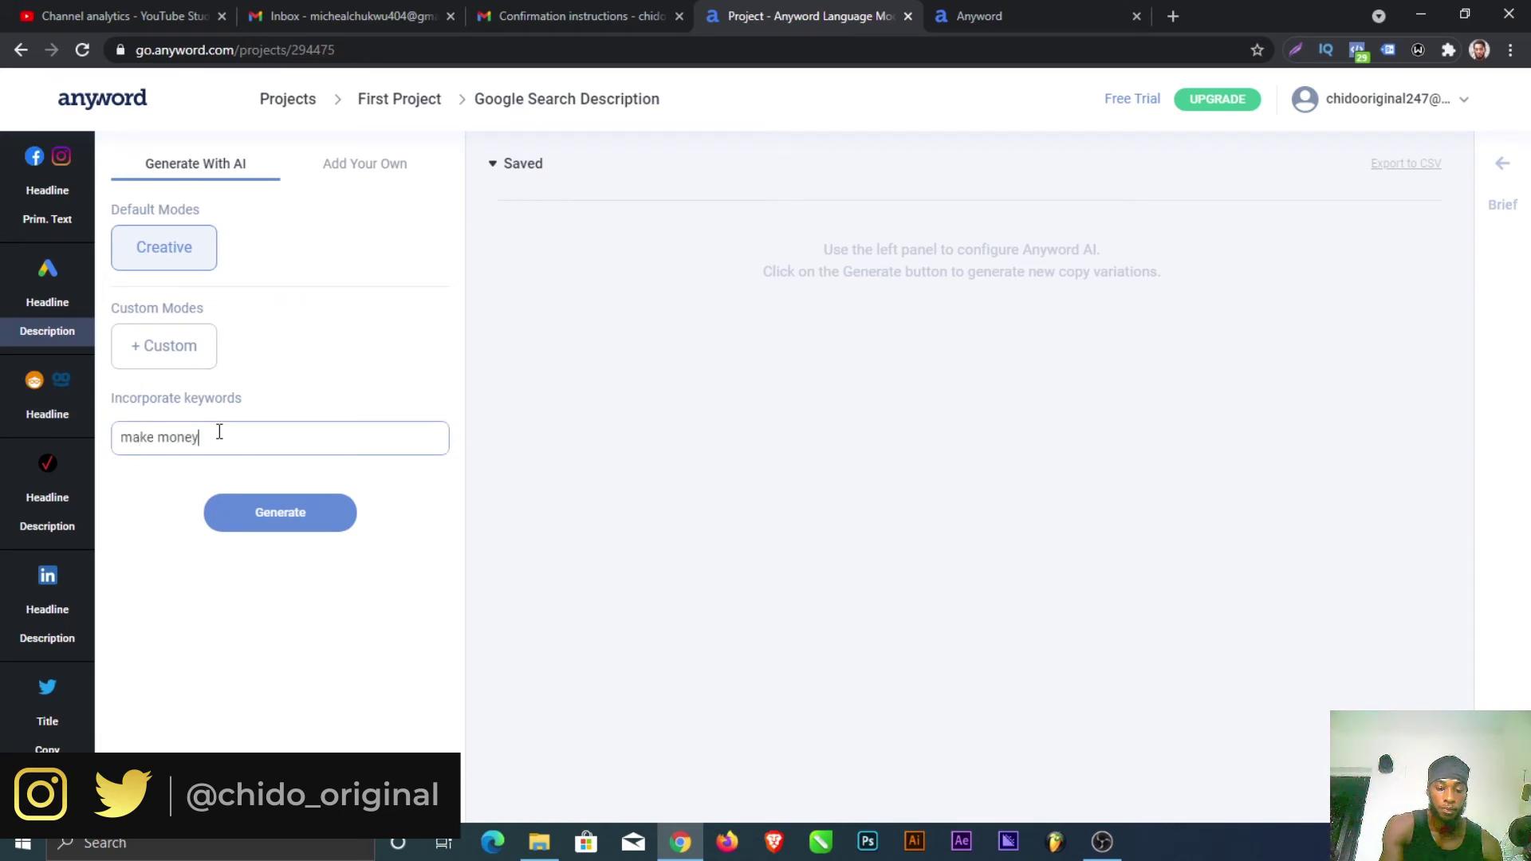
pyautogui.write('ake money')
pyautogui.click(258, 513)
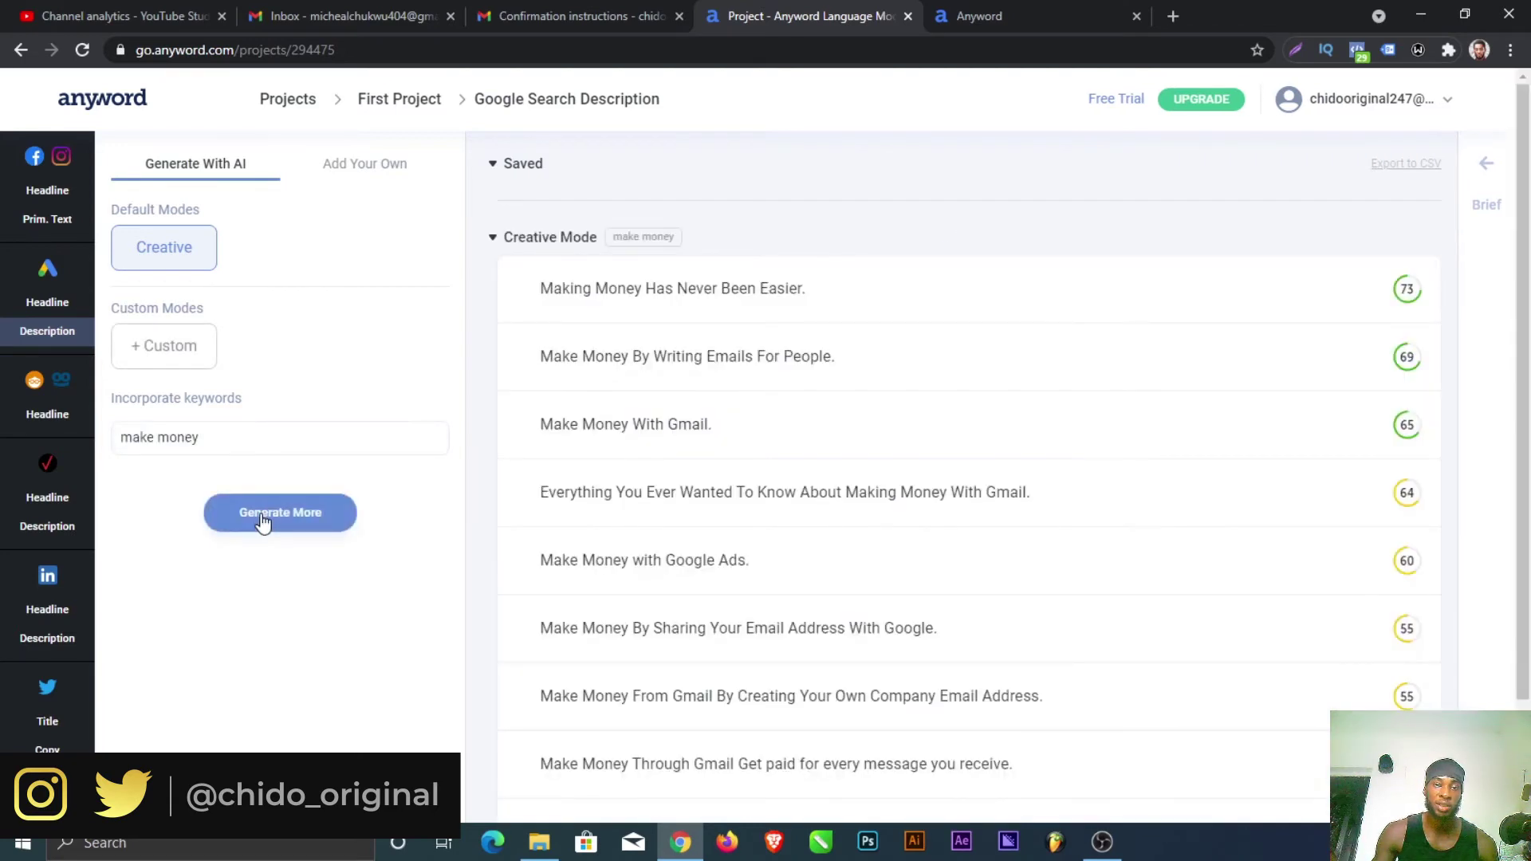
# Step: Review the 'make money' descriptions and their Predicted Engagement scores, from 73 down to 55
pyautogui.moveTo(573, 295)
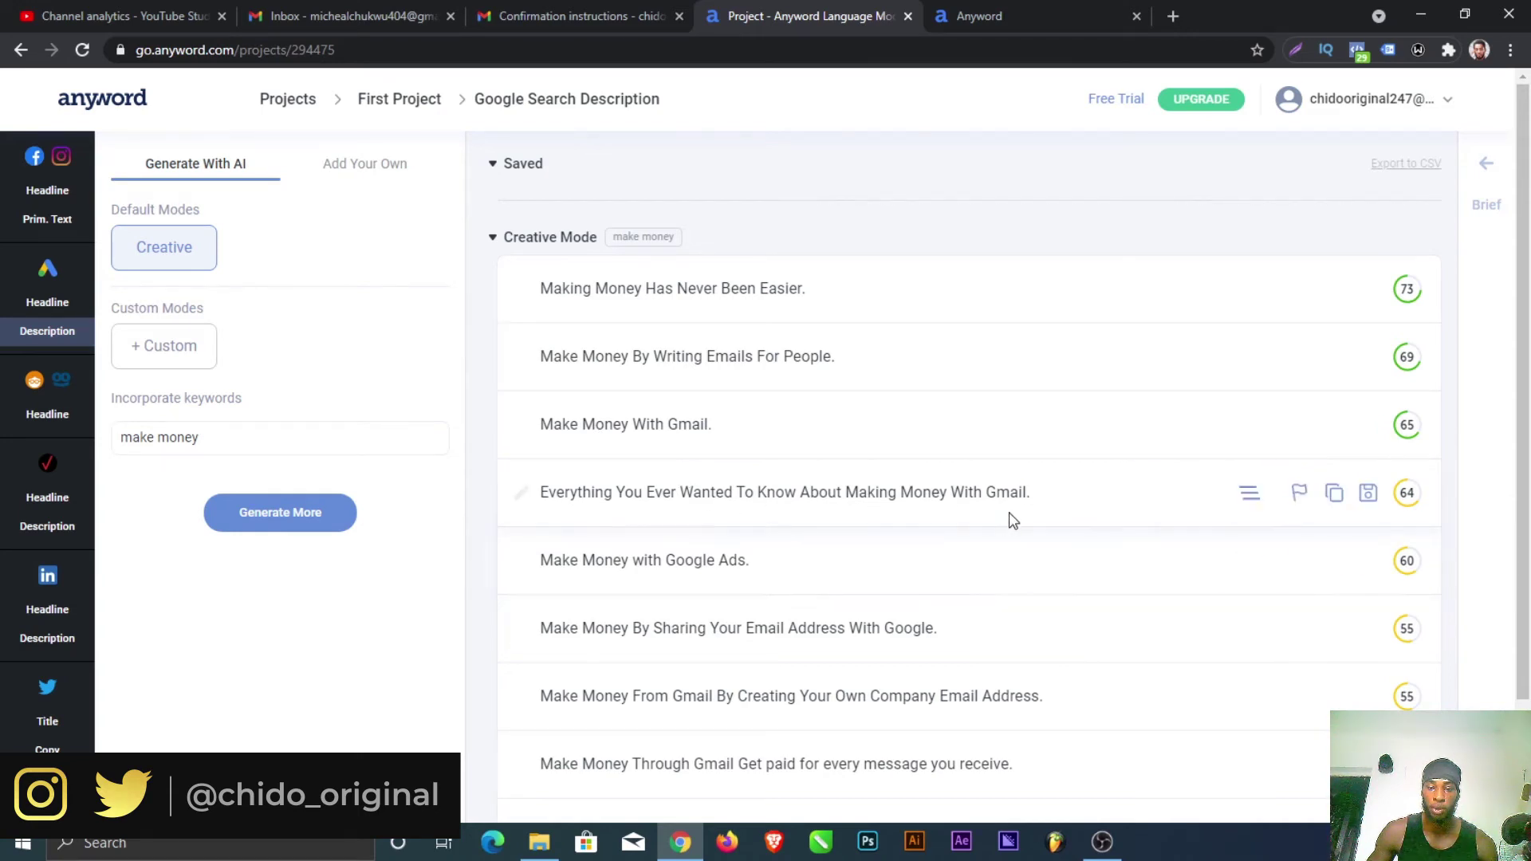
pyautogui.scroll(-2, 756, 642)
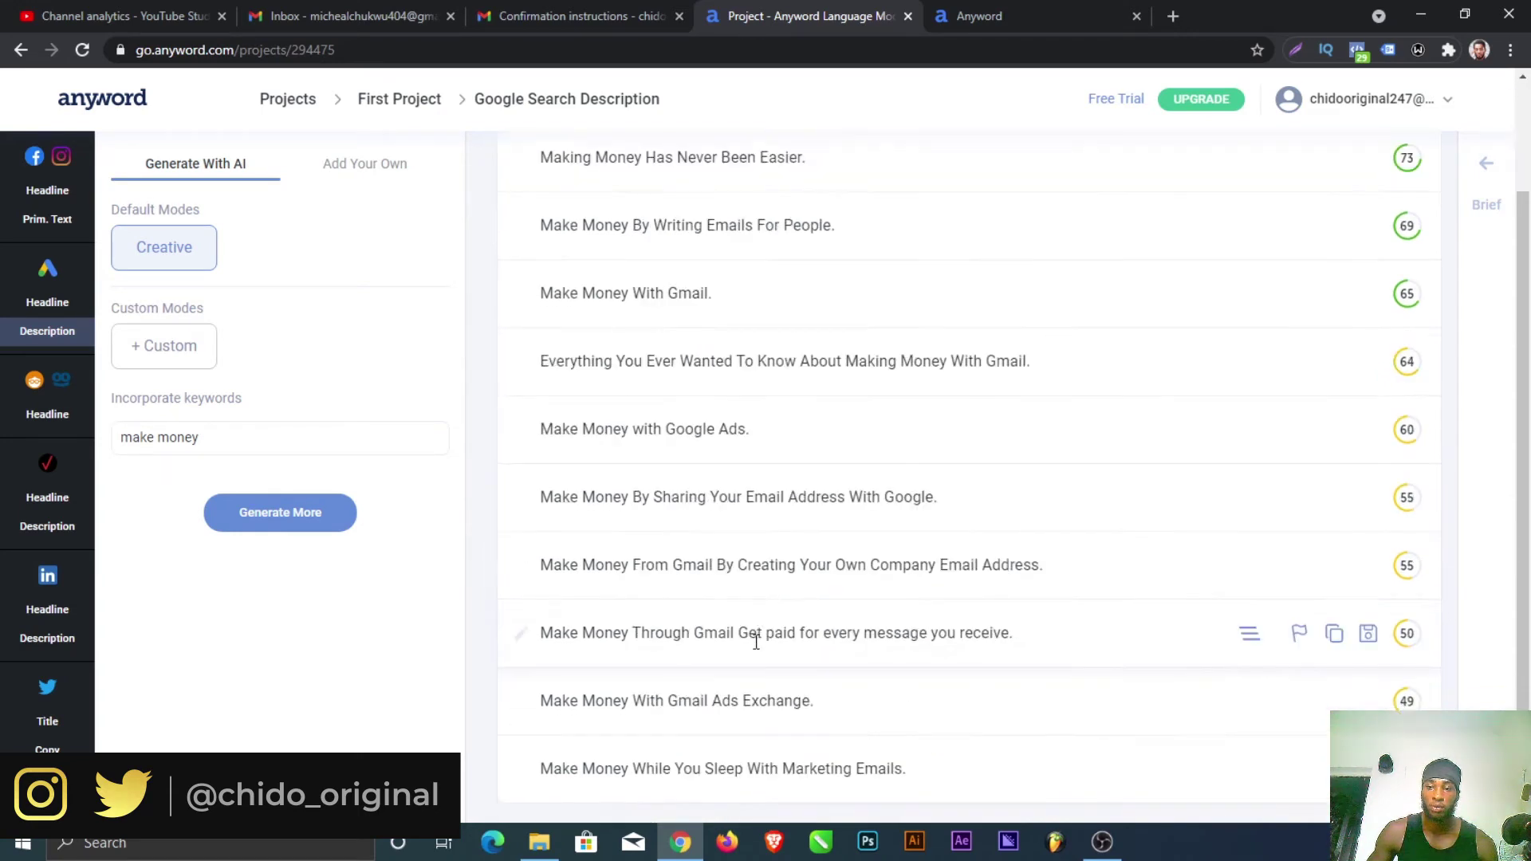
pyautogui.scroll(2, 755, 653)
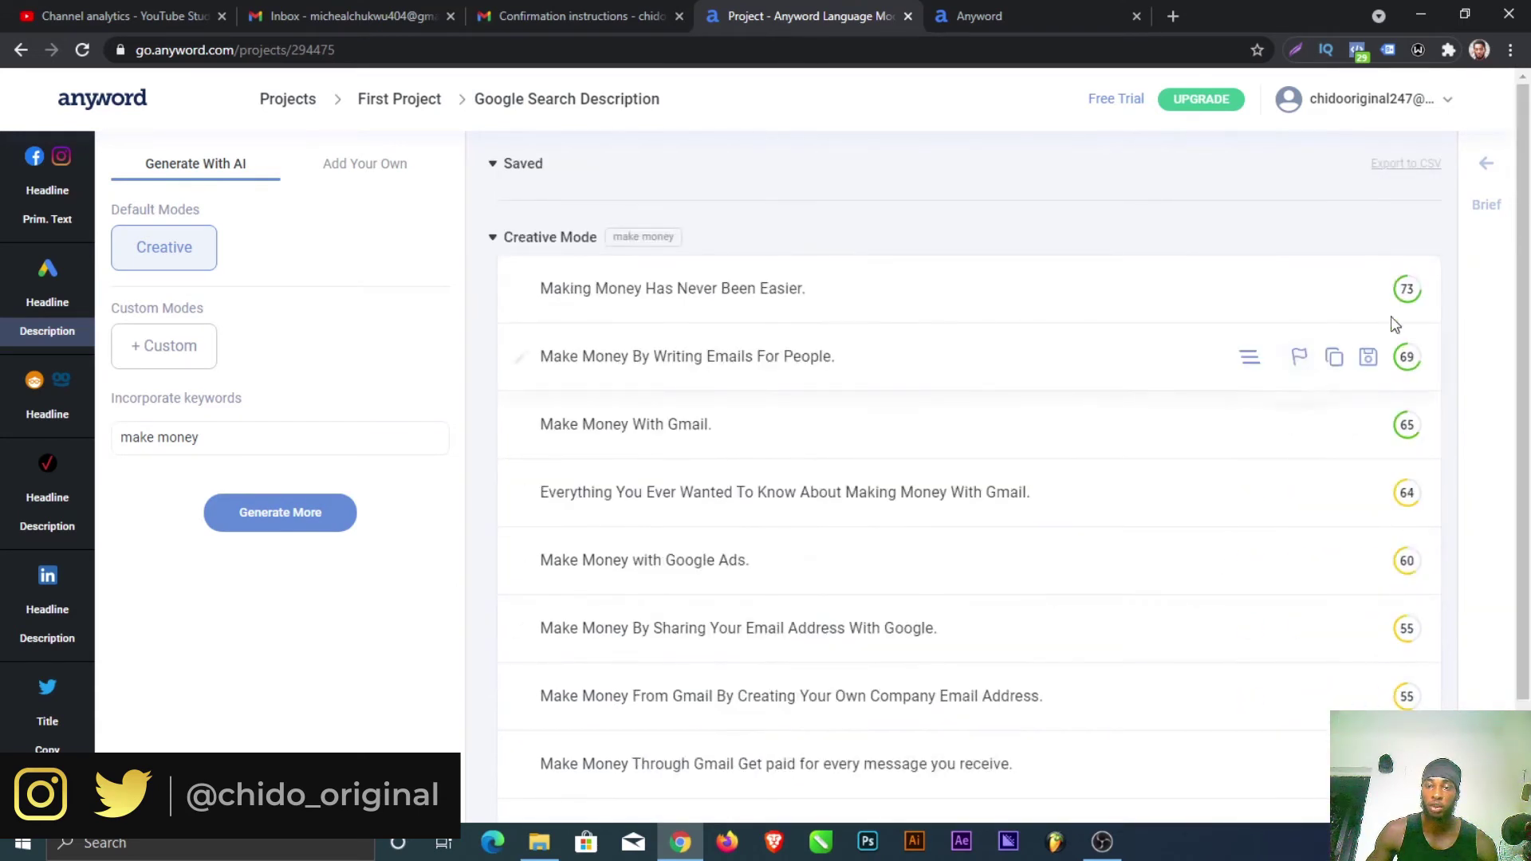
pyautogui.moveTo(1415, 291)
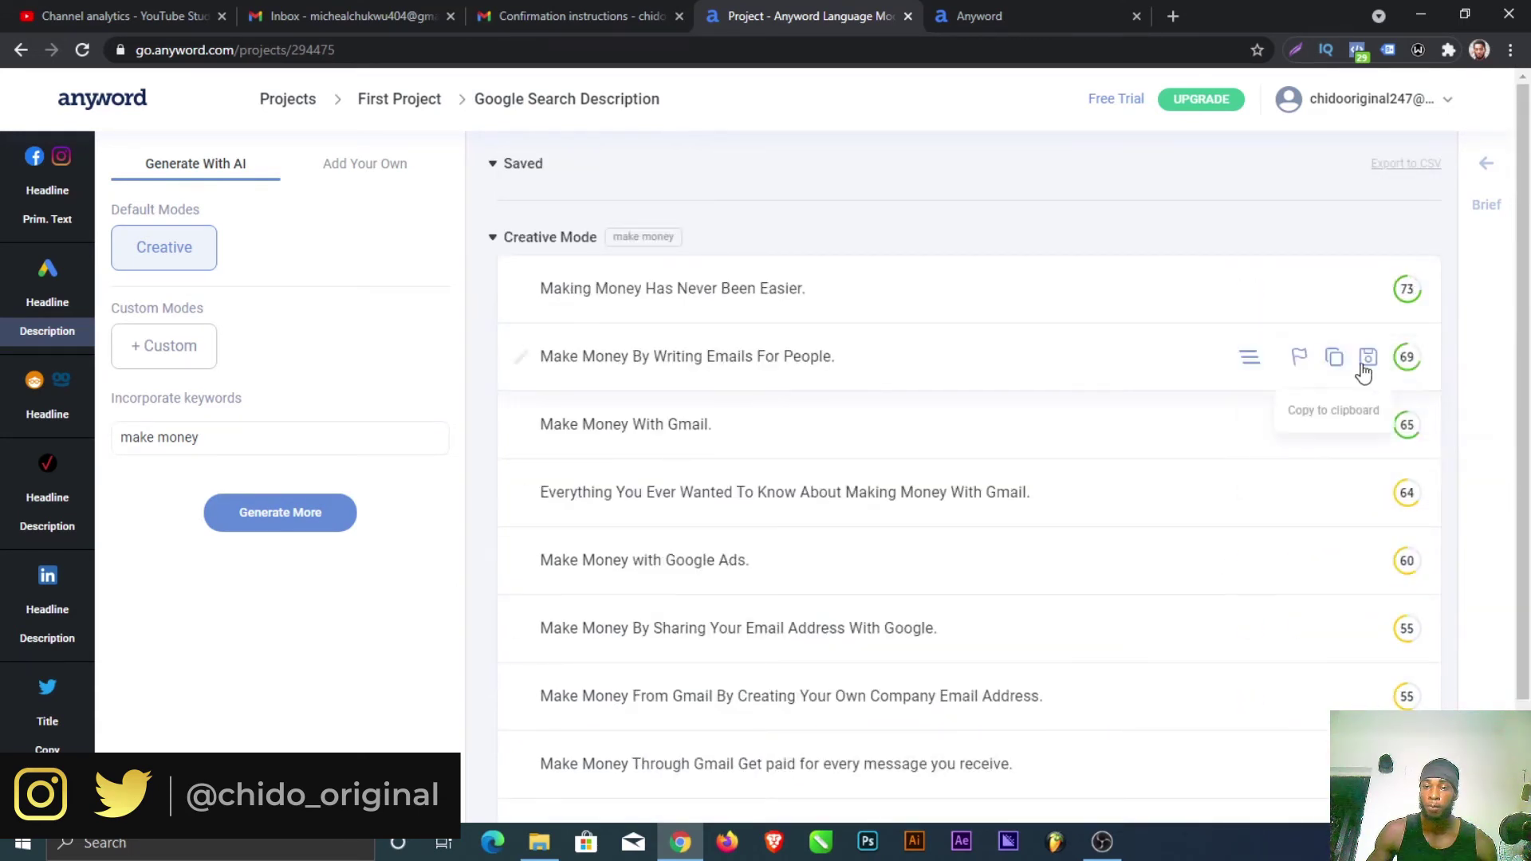
pyautogui.moveTo(1401, 368)
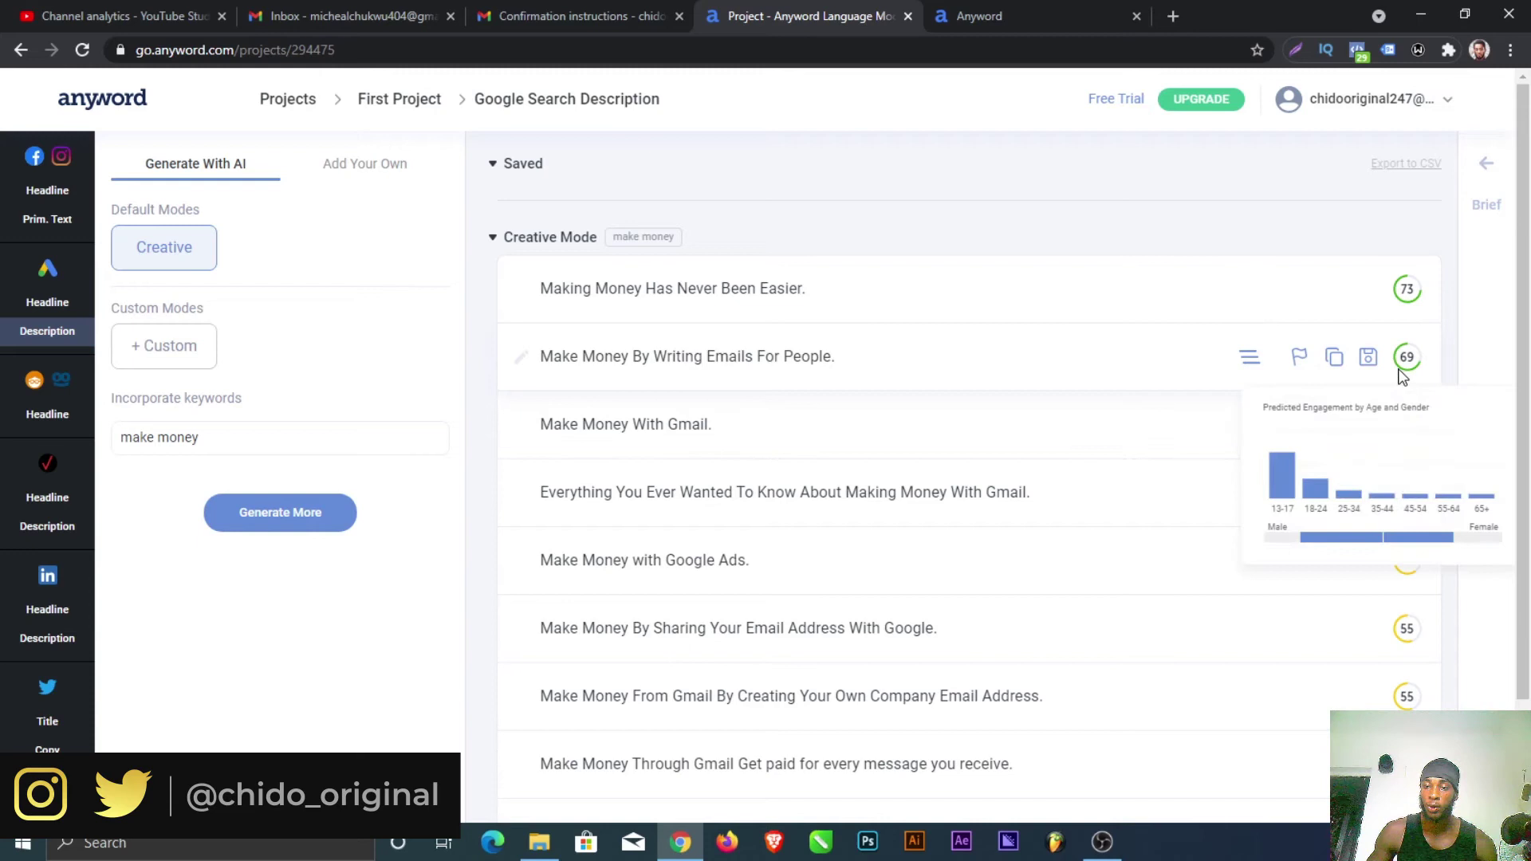
pyautogui.moveTo(1402, 435)
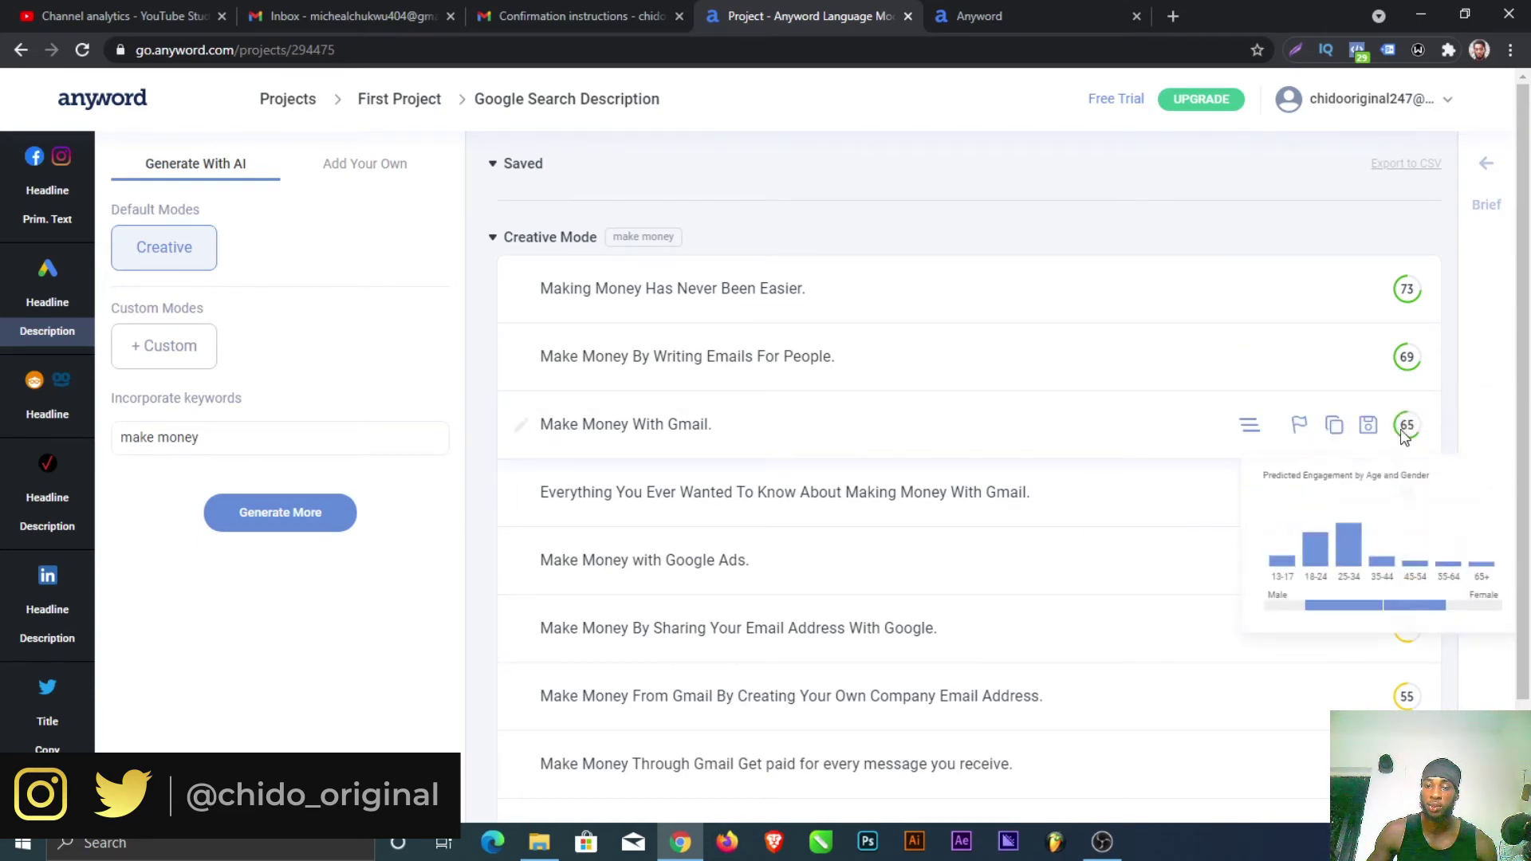
pyautogui.scroll(-2, 592, 366)
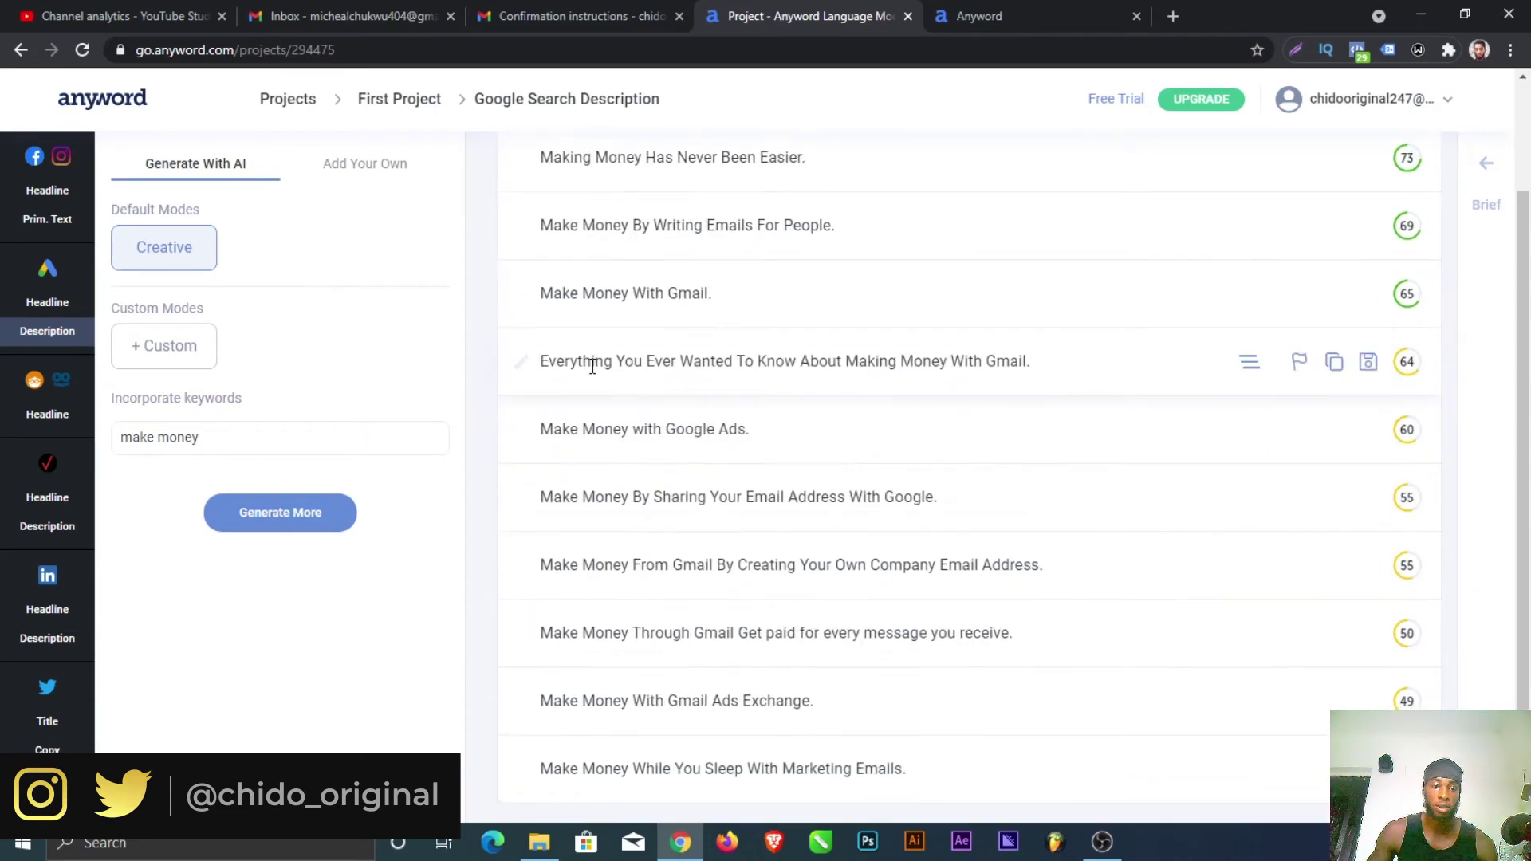
pyautogui.scroll(2, 649, 477)
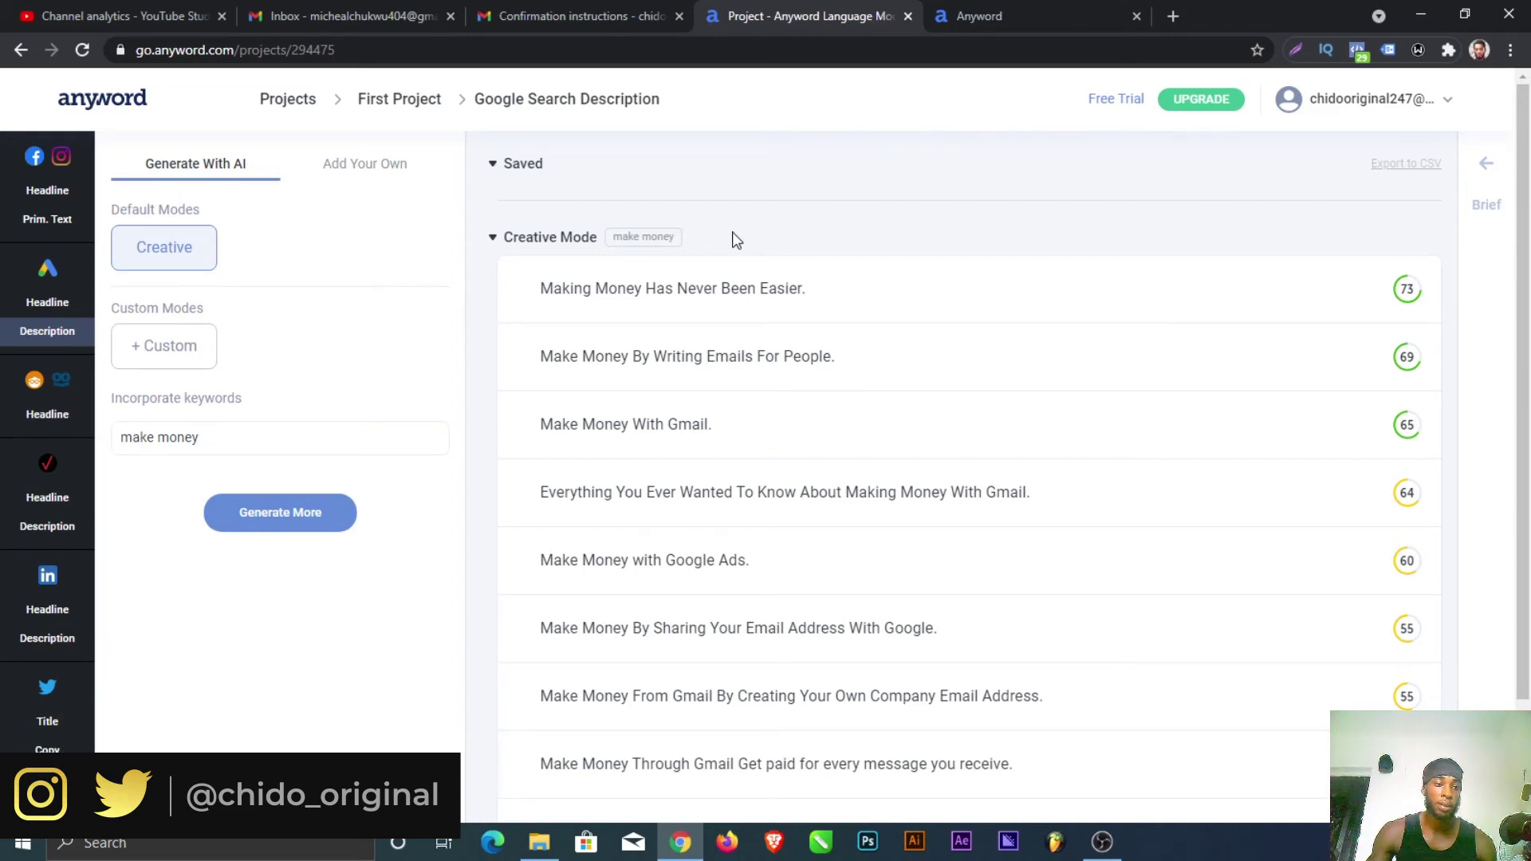
pyautogui.click(215, 441)
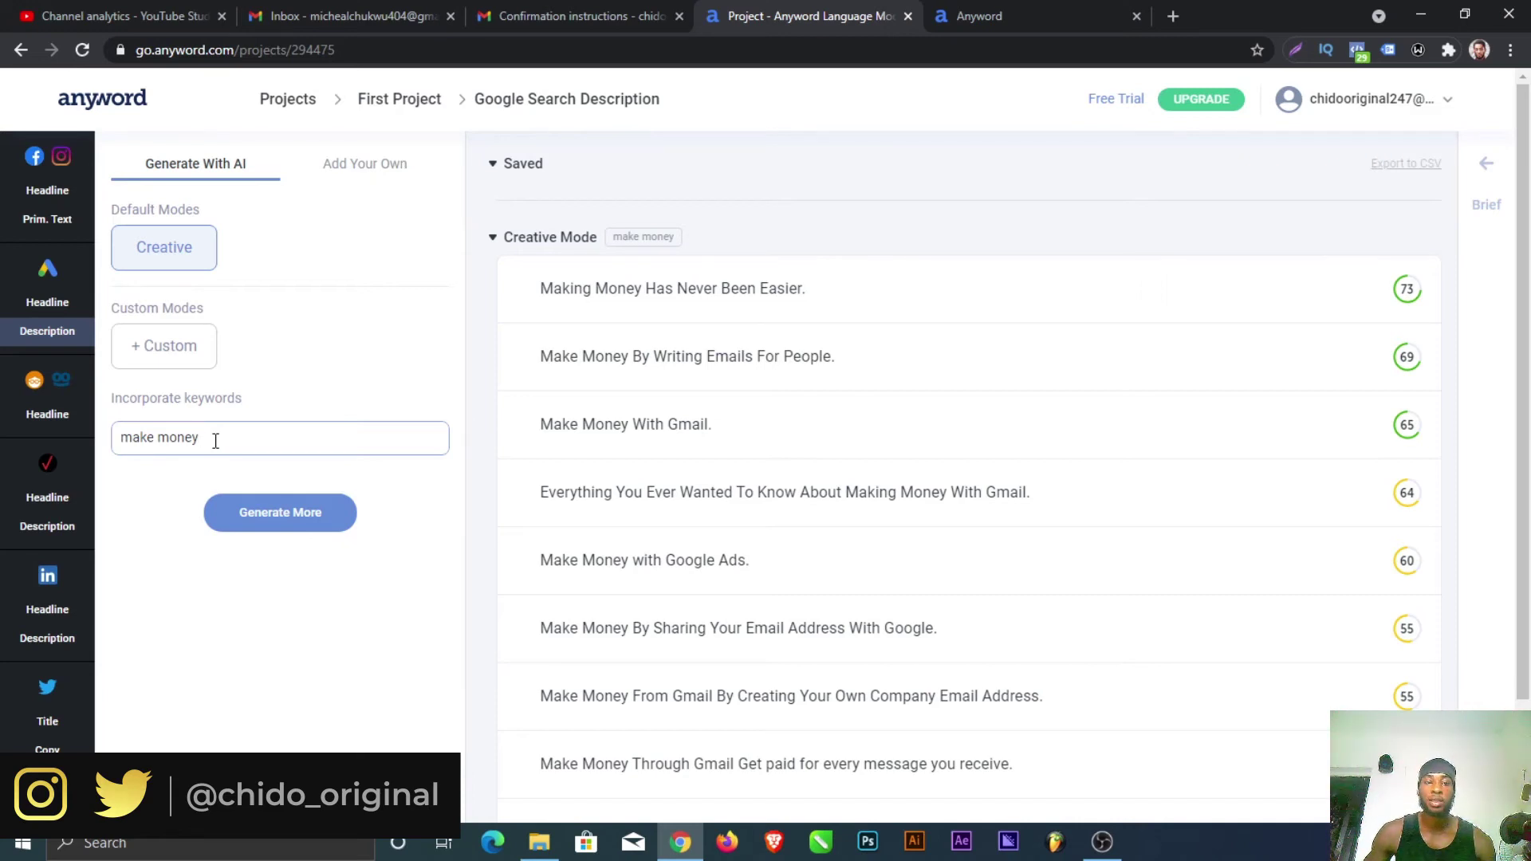
pyautogui.tripleClick(154, 423)
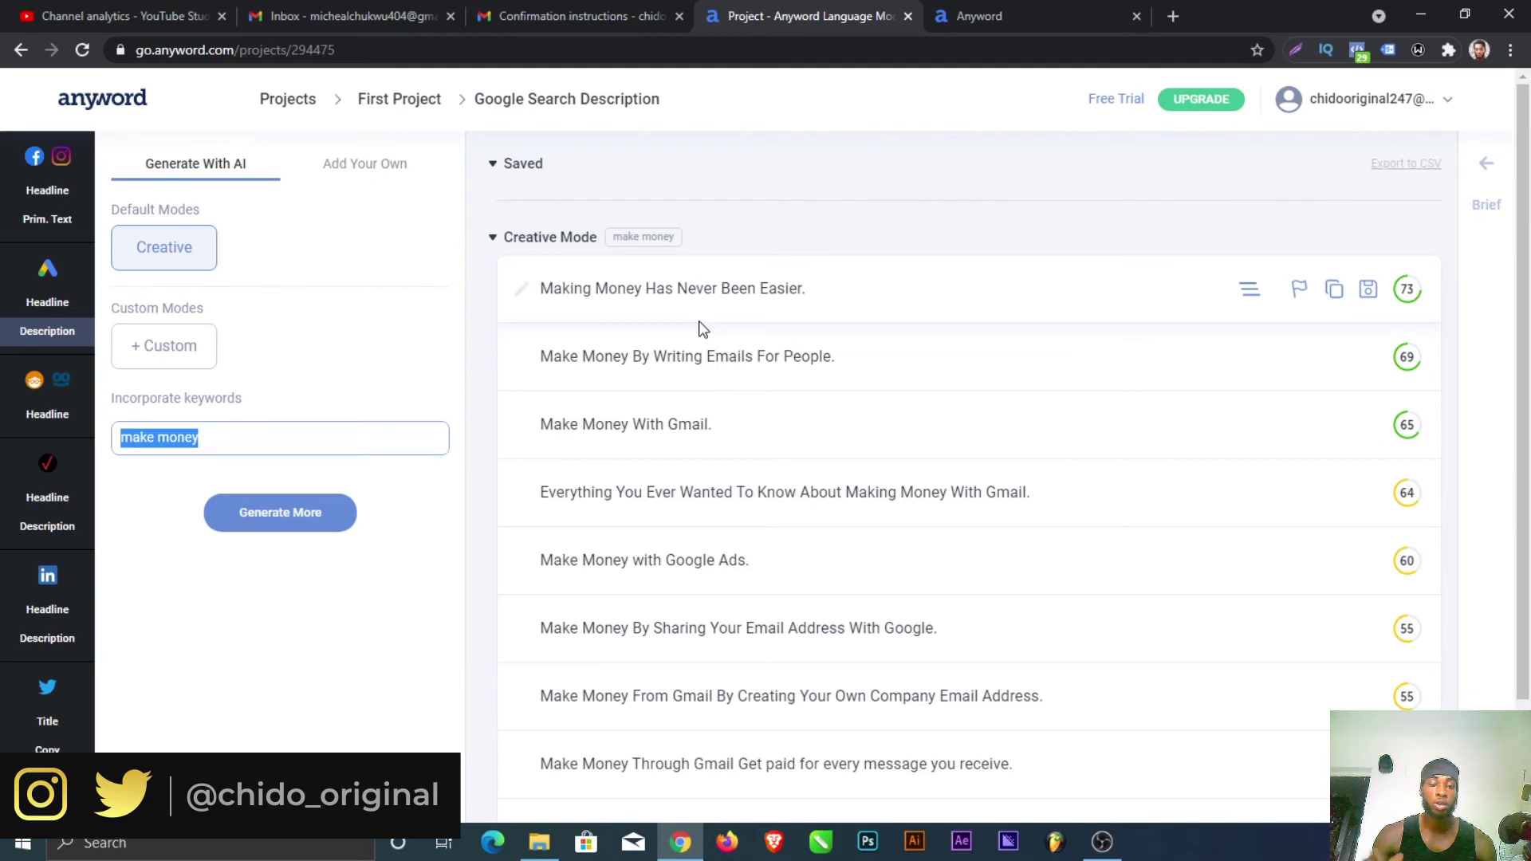
pyautogui.click(273, 447)
pyautogui.scroll(-2, 534, 410)
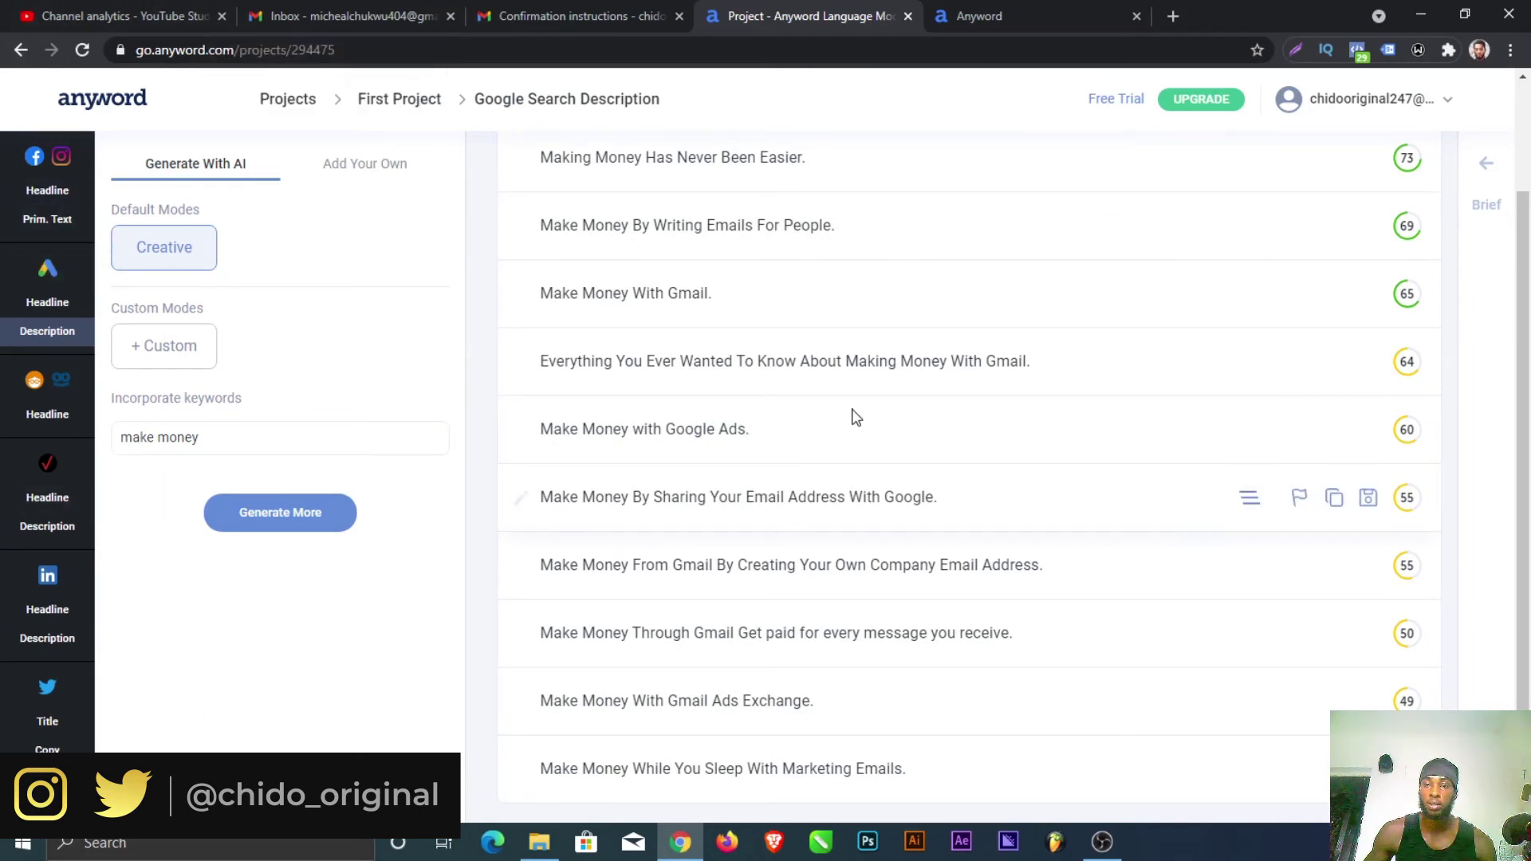
pyautogui.scroll(1, 854, 413)
pyautogui.scroll(1, 853, 413)
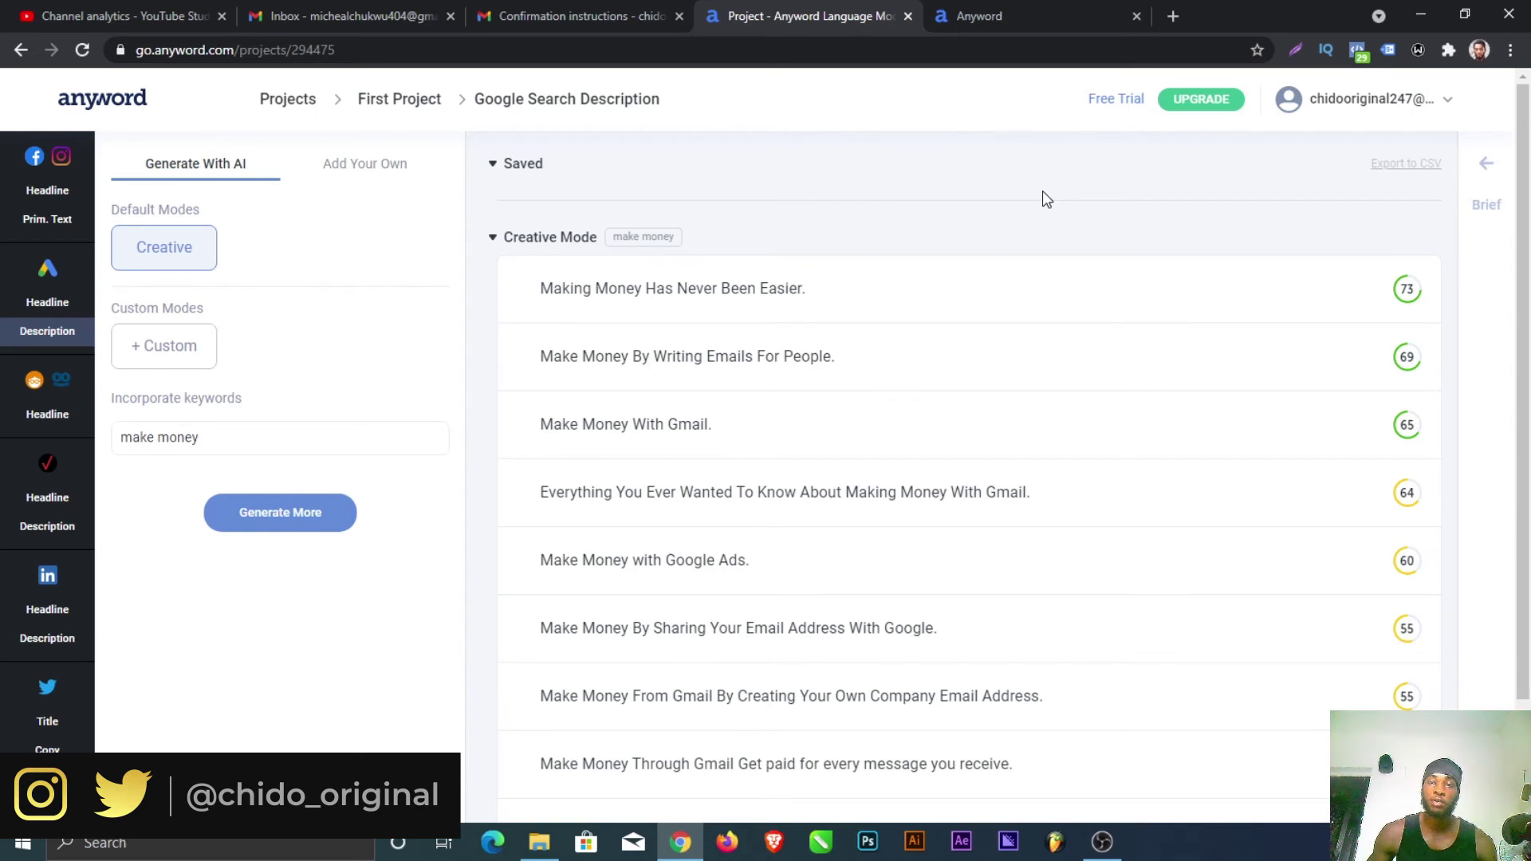
pyautogui.click(1220, 101)
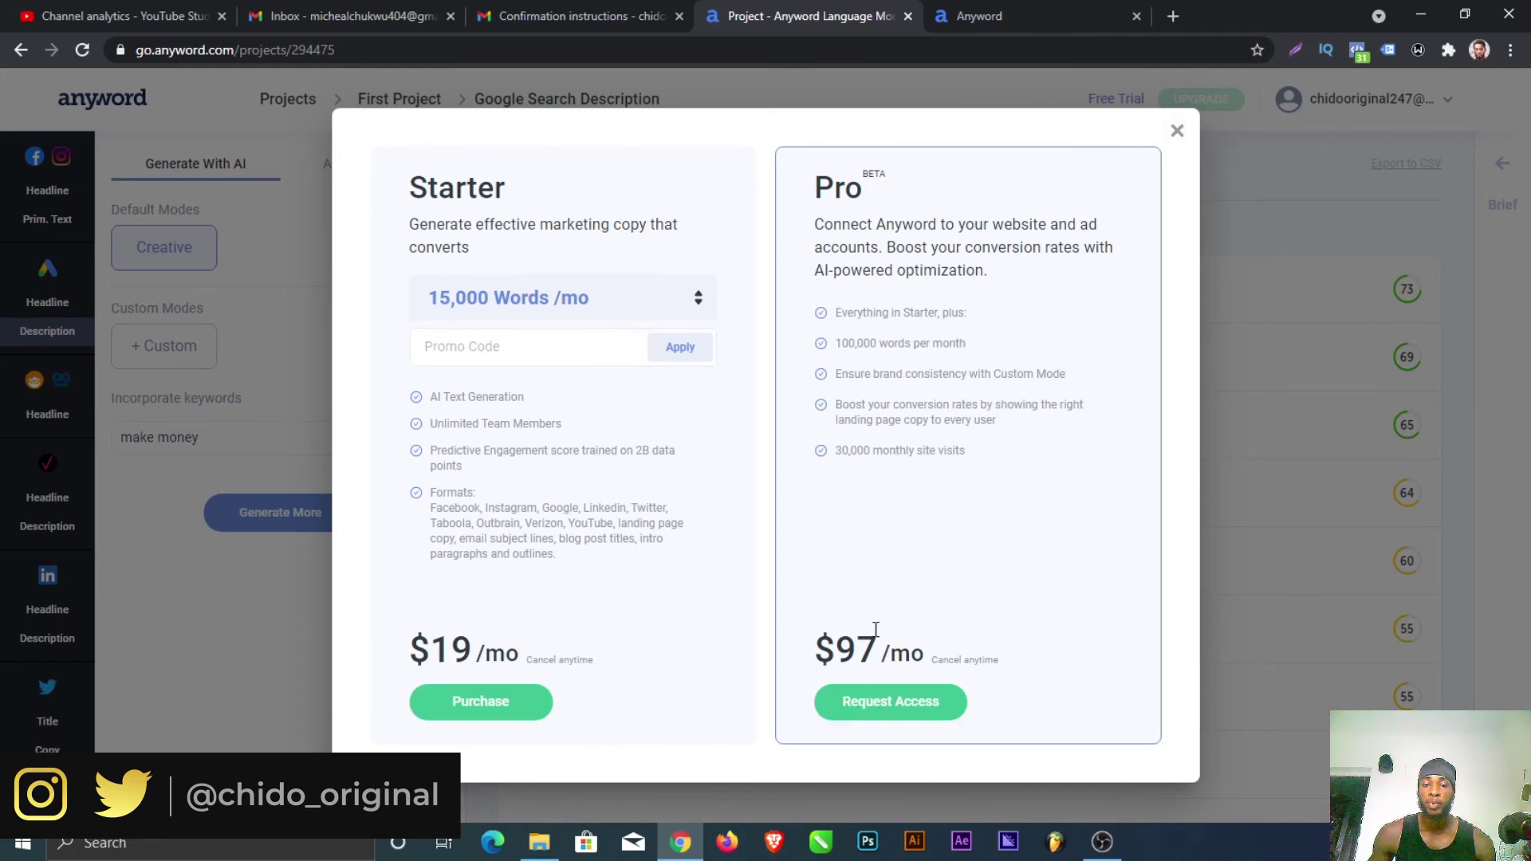
pyautogui.click(1177, 130)
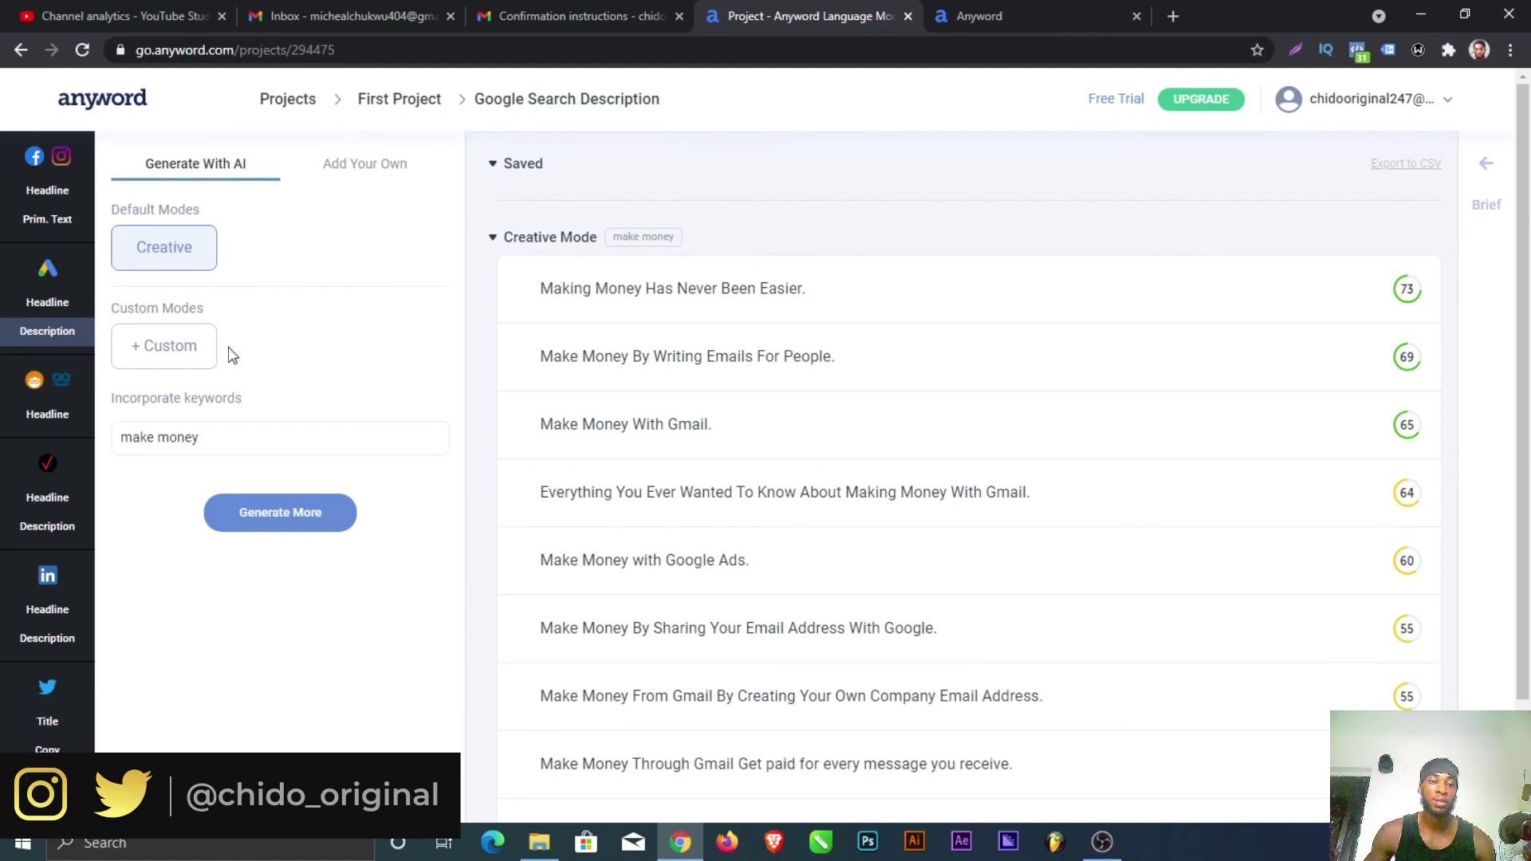
# Step: Revisit the 'make money' Google Search headlines, view the pricing plans, then subscribe on YouTube
pyautogui.click(50, 309)
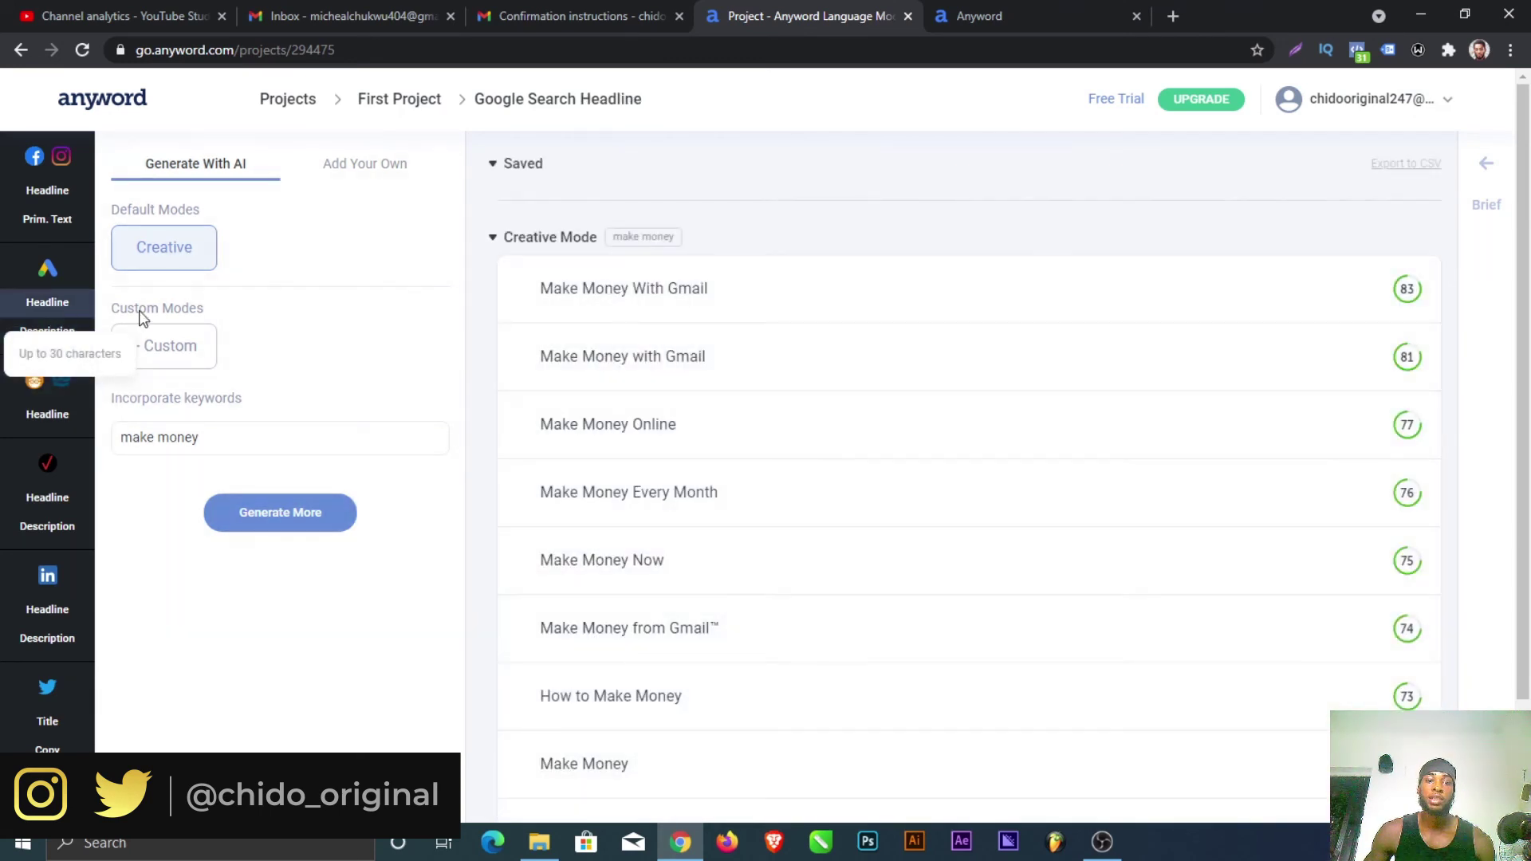
pyautogui.scroll(-2, 1041, 281)
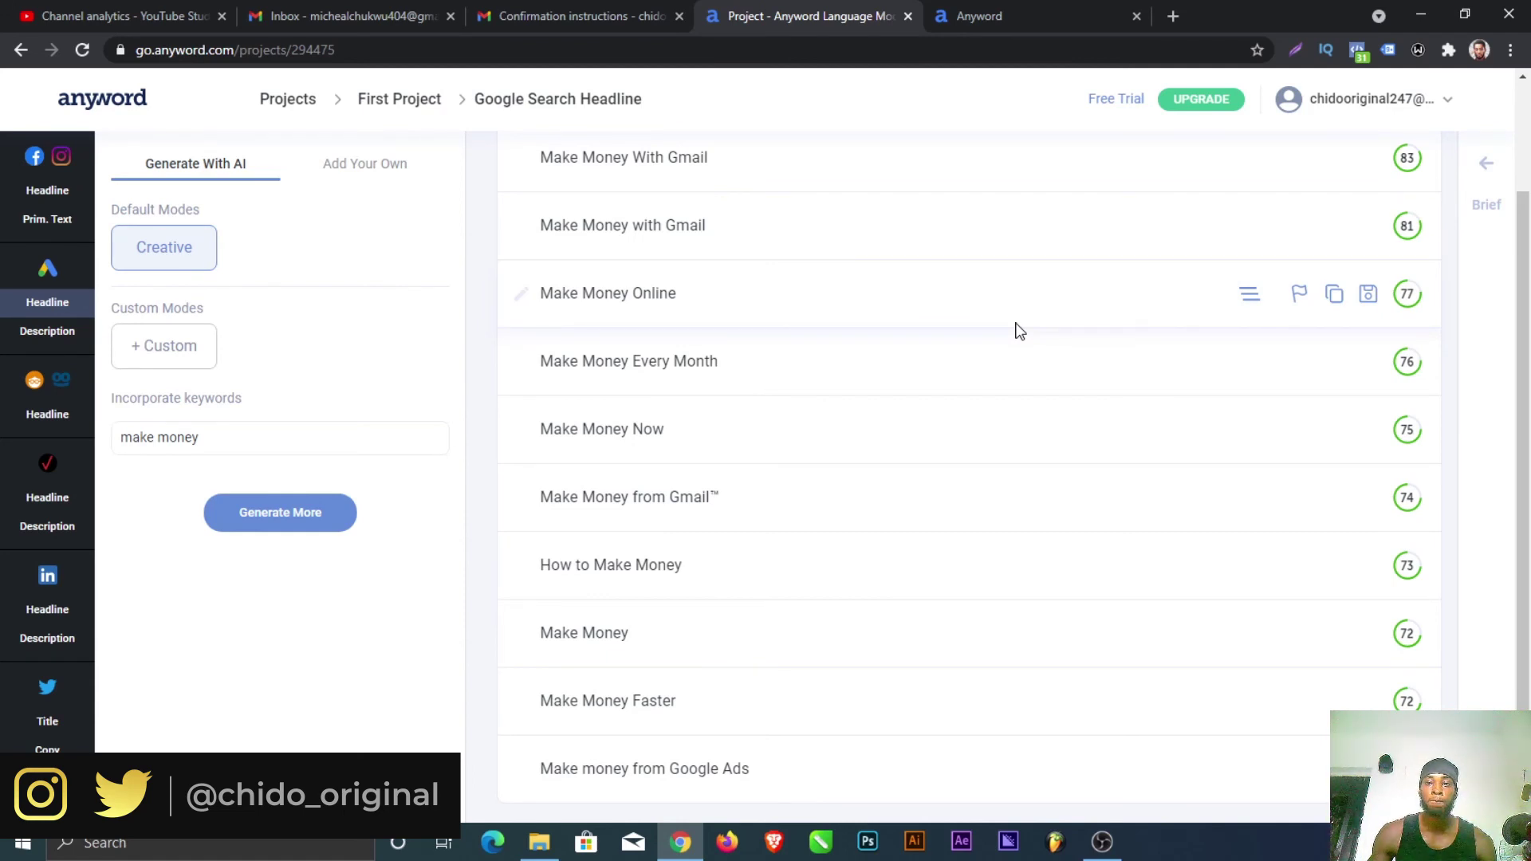
pyautogui.click(1188, 102)
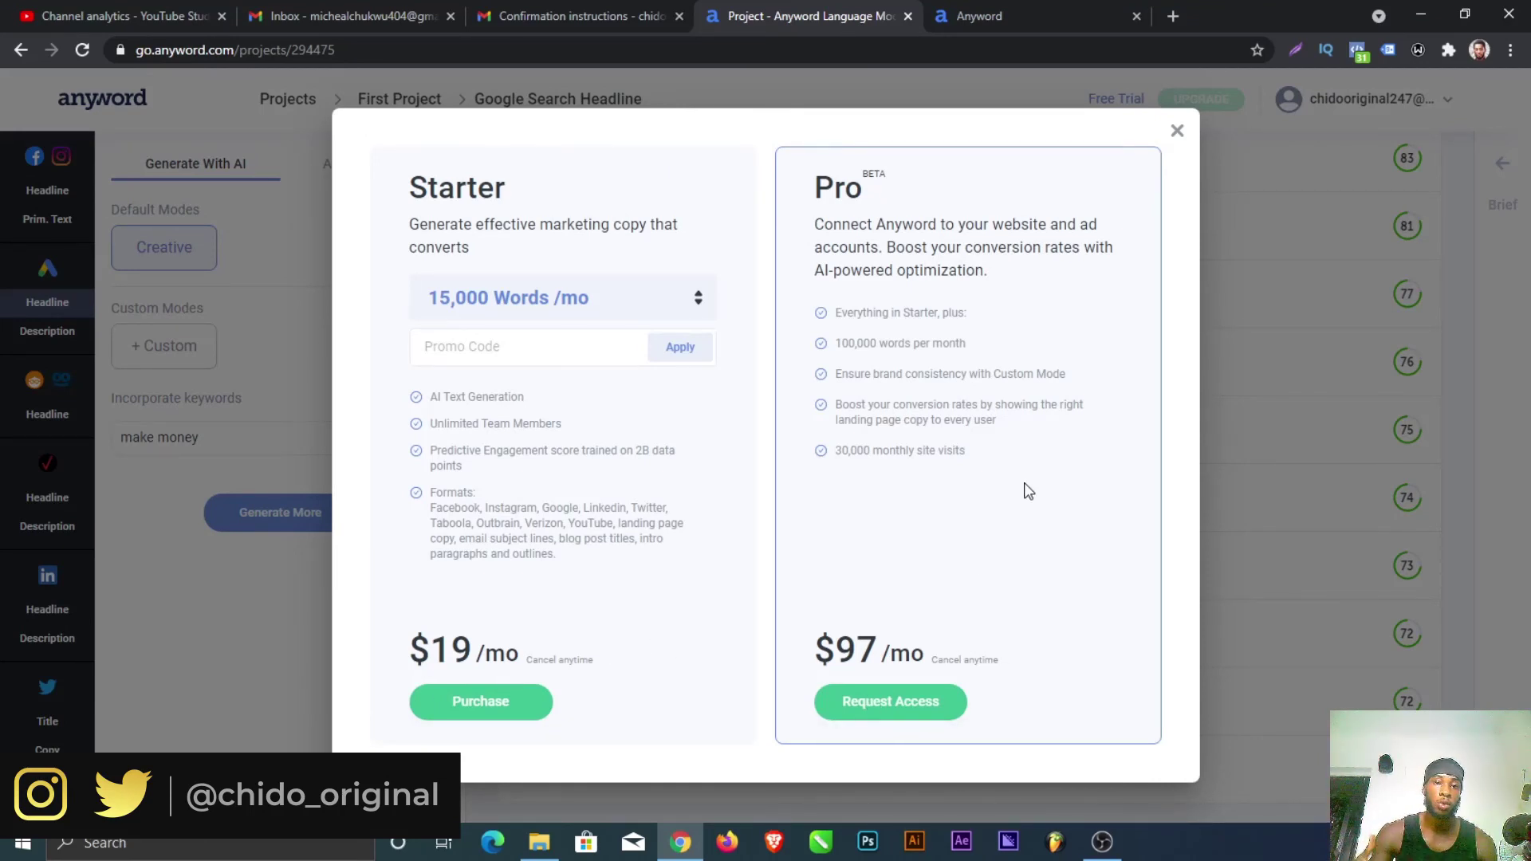
pyautogui.click(1177, 130)
pyautogui.scroll(2, 1058, 209)
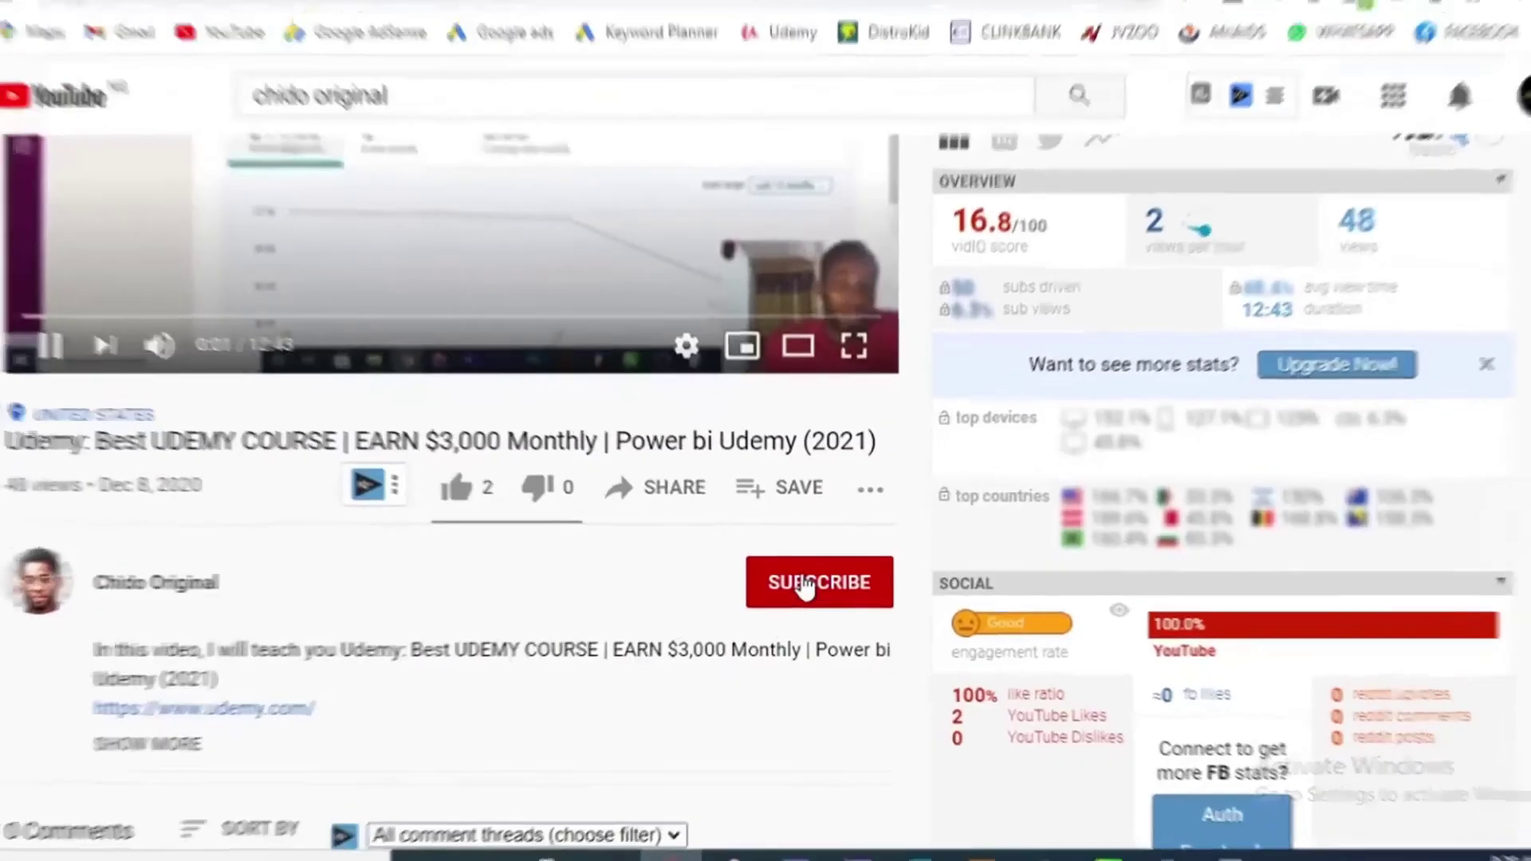
pyautogui.click(806, 588)
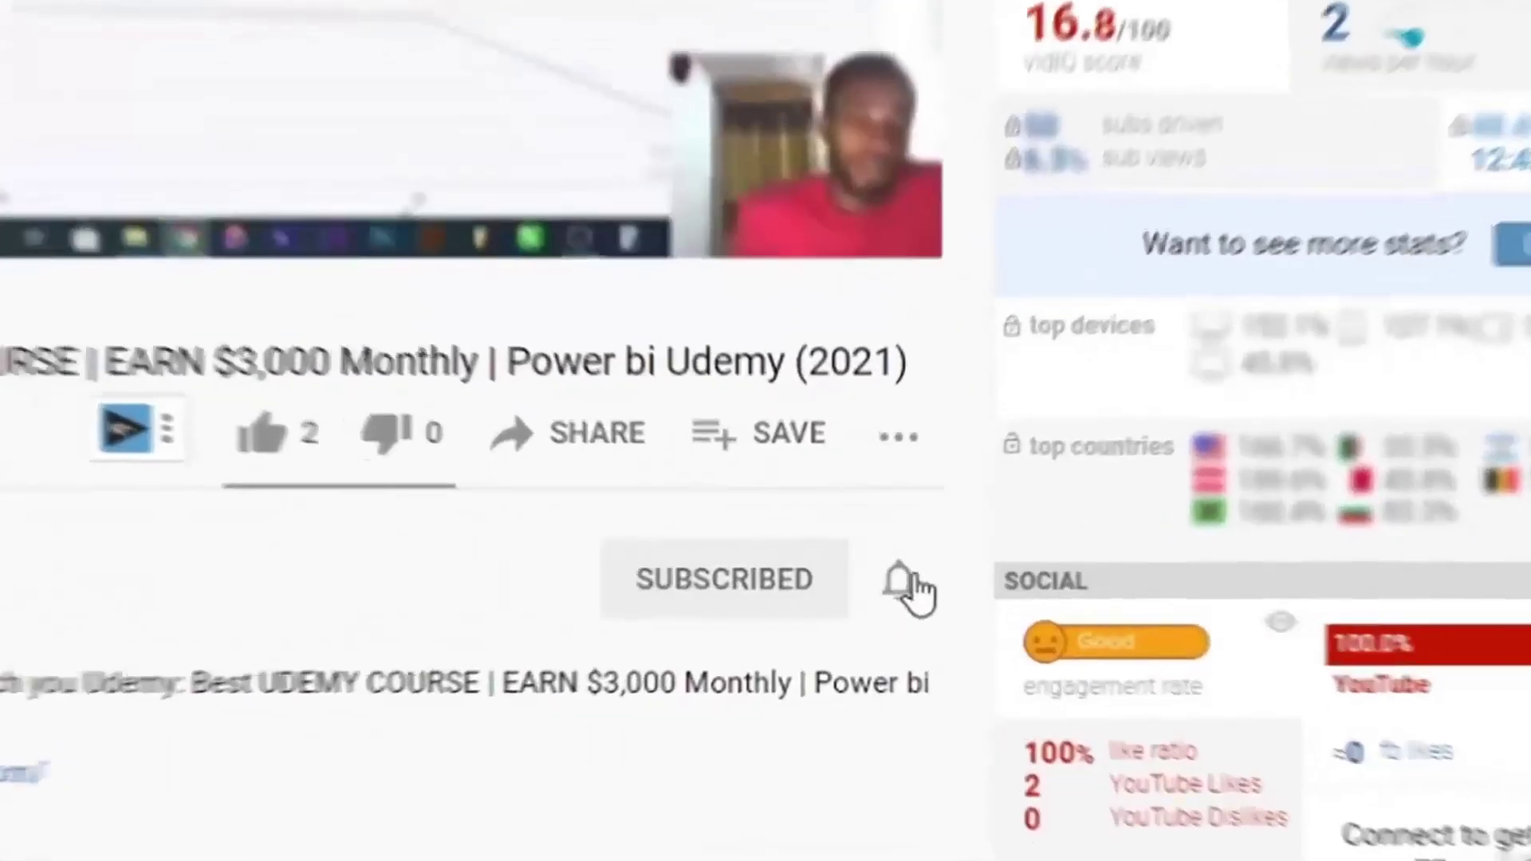
# Step: Turn on all notifications, like the video, and post the comment 'the is an awesome informative video.'
pyautogui.click(882, 584)
pyautogui.click(968, 433)
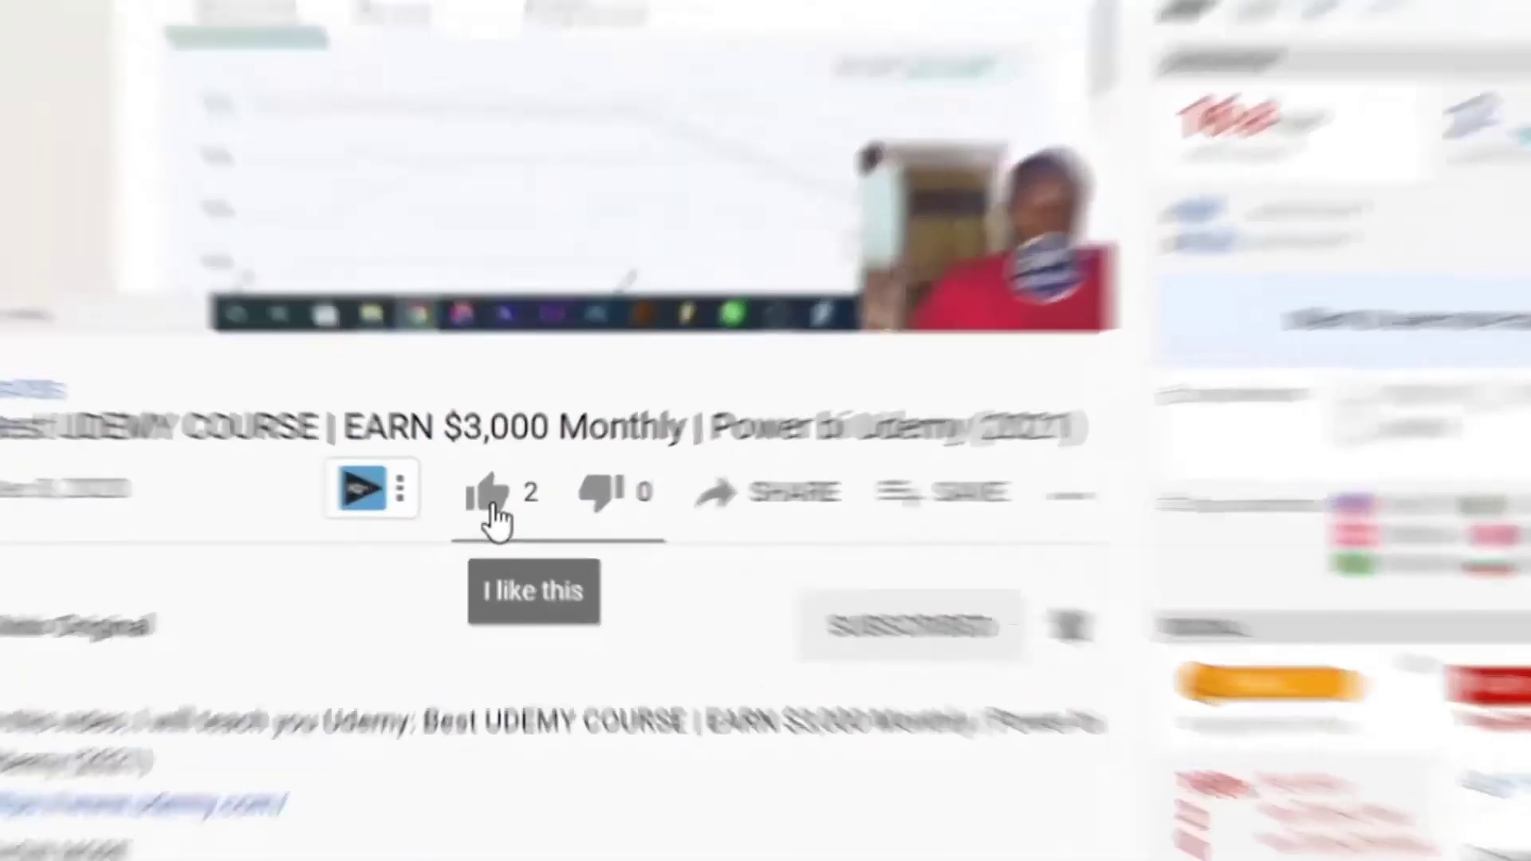
pyautogui.click(493, 518)
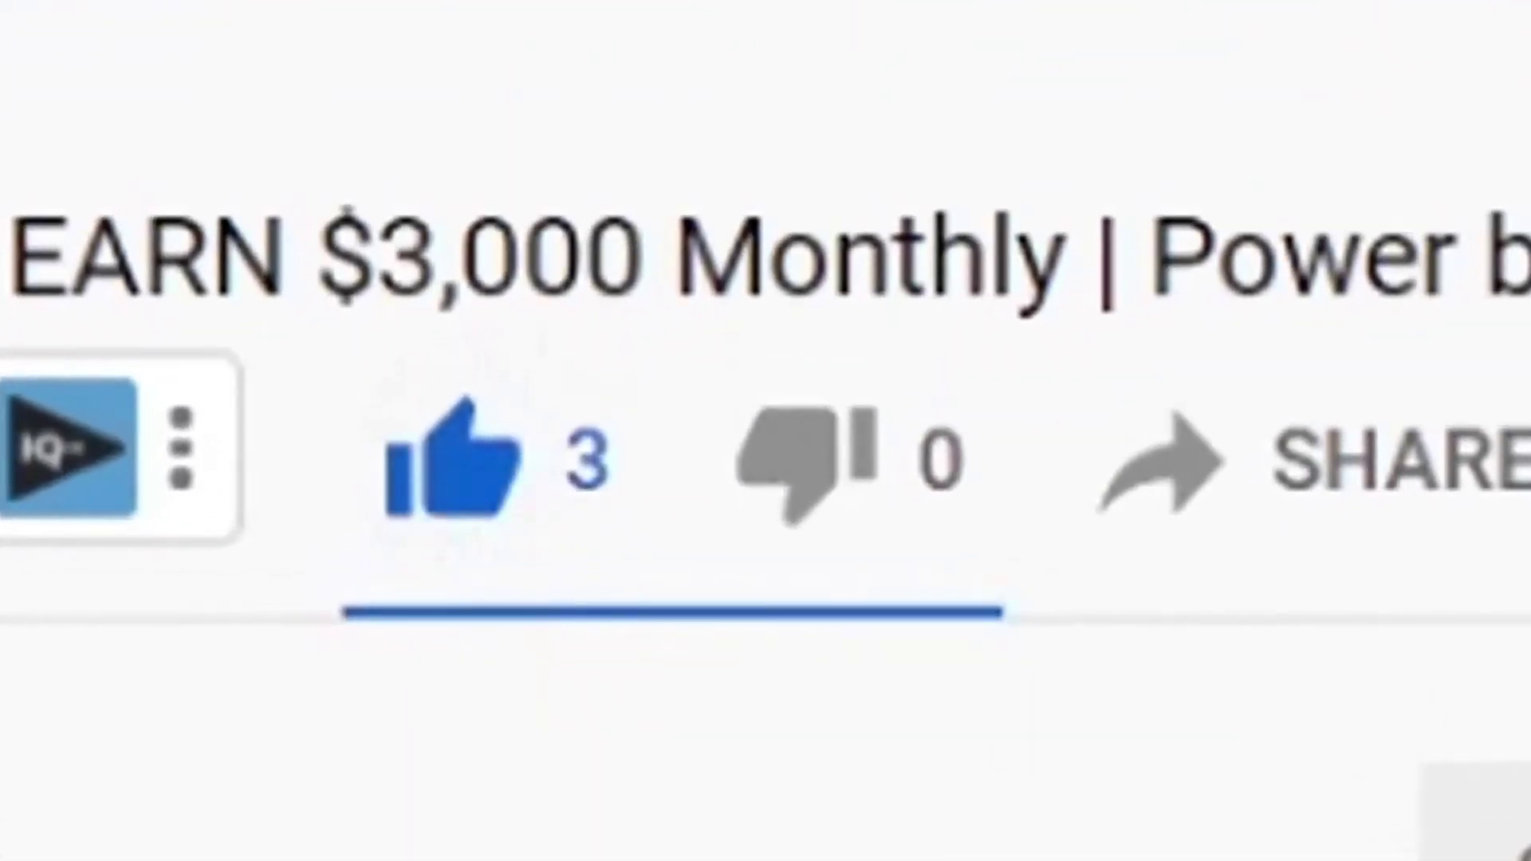
pyautogui.click(212, 335)
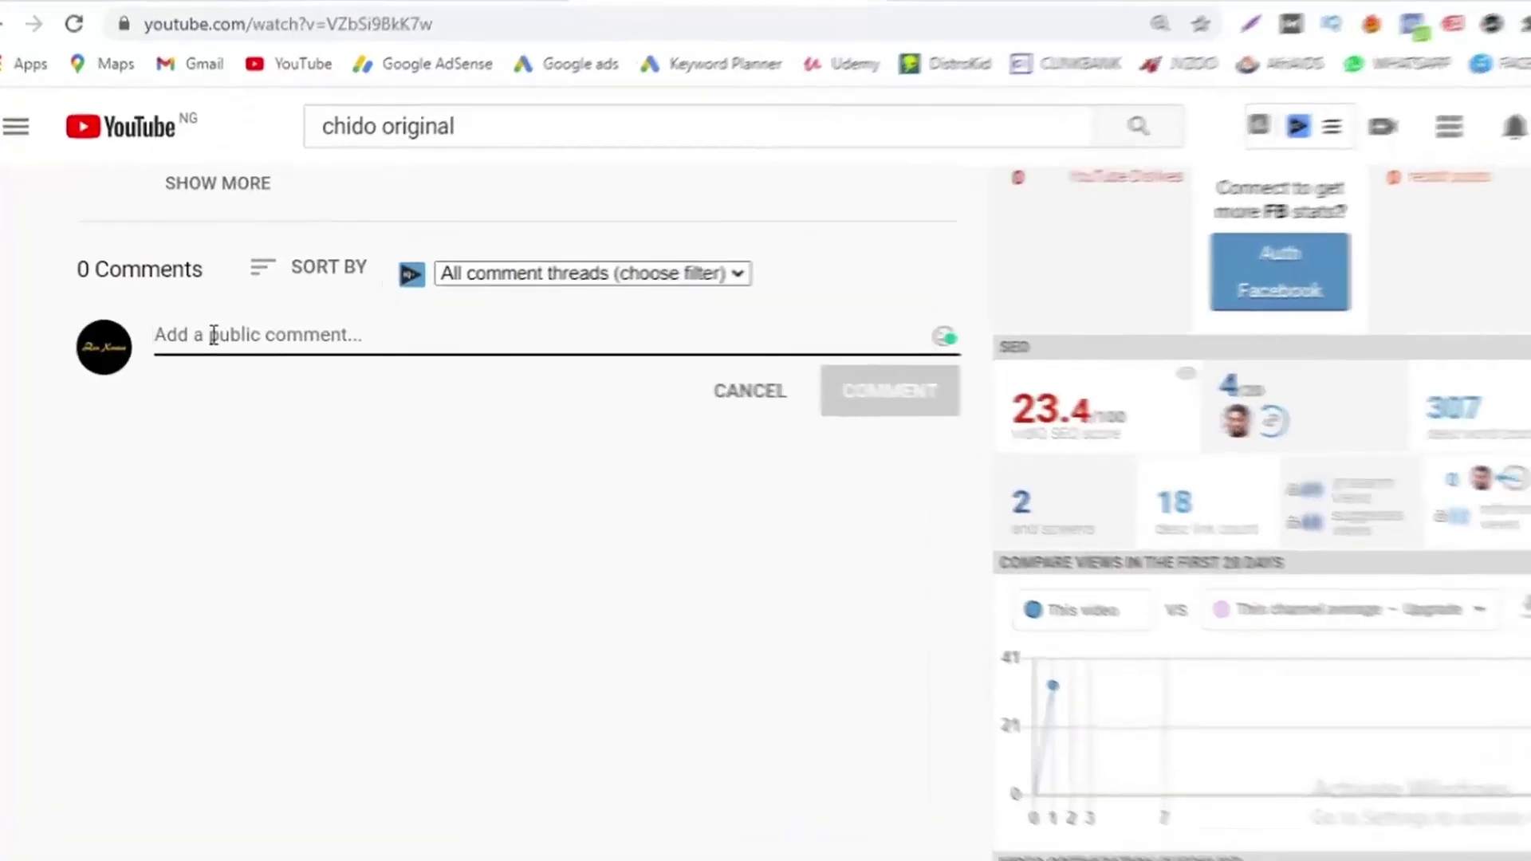
pyautogui.write('the is an awesome informative video.')
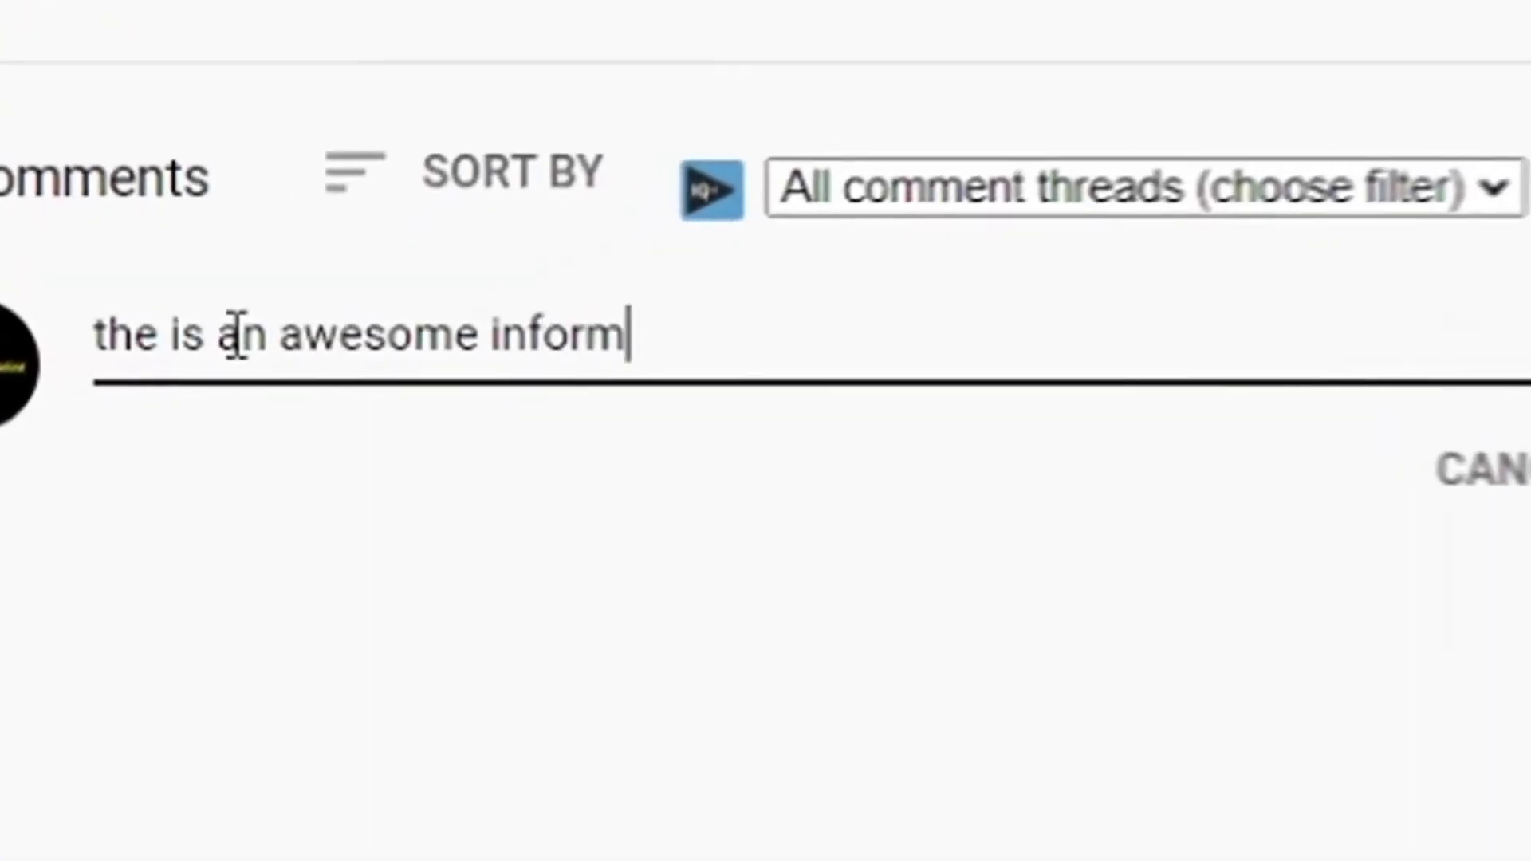
pyautogui.click(1367, 503)
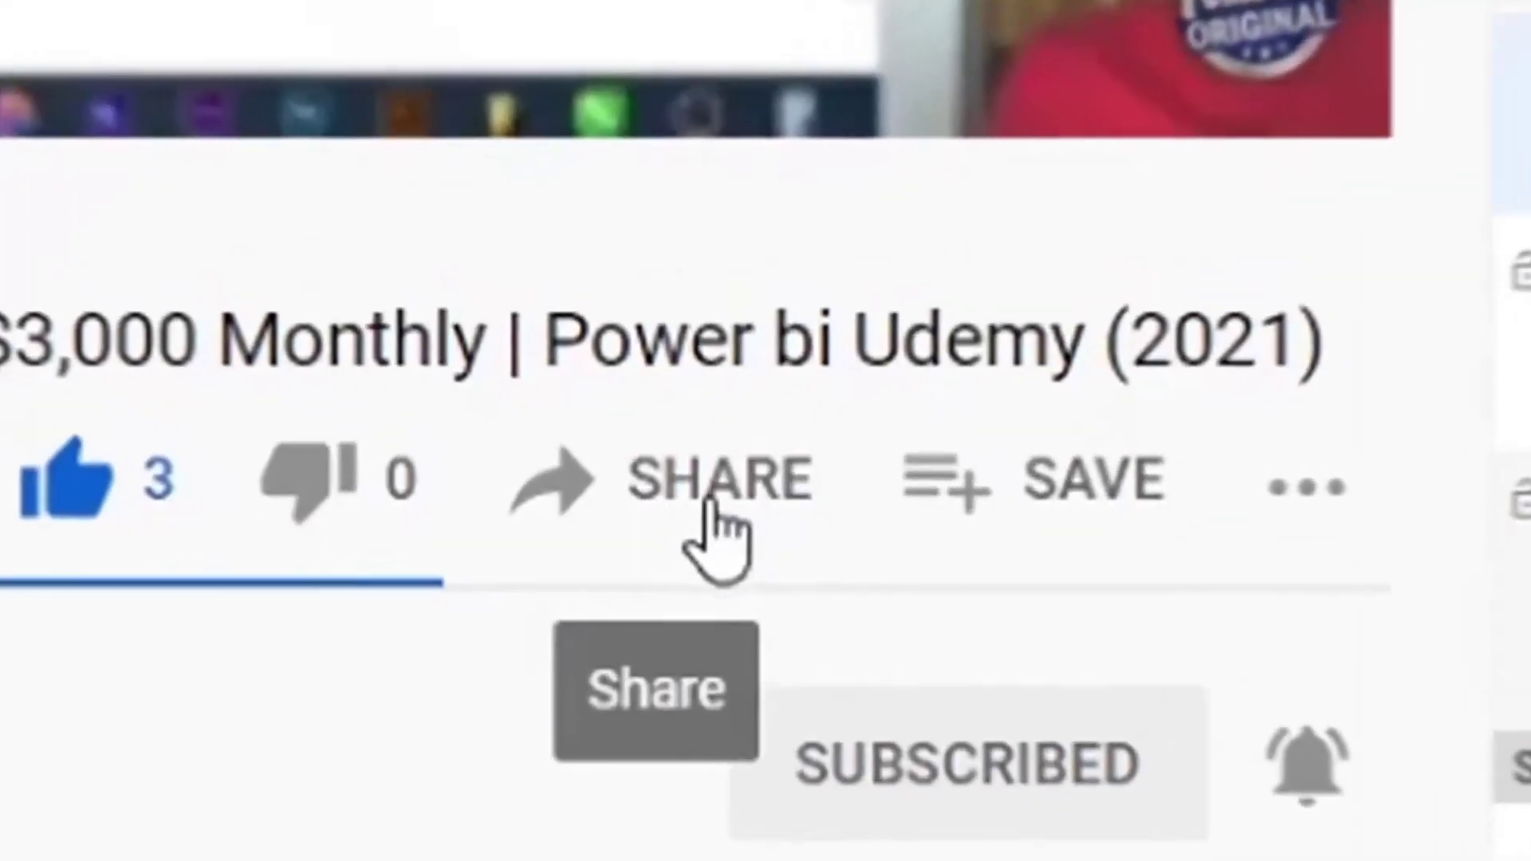
# Step: Copy the video's share link and browse the creator's channel videos
pyautogui.click(717, 537)
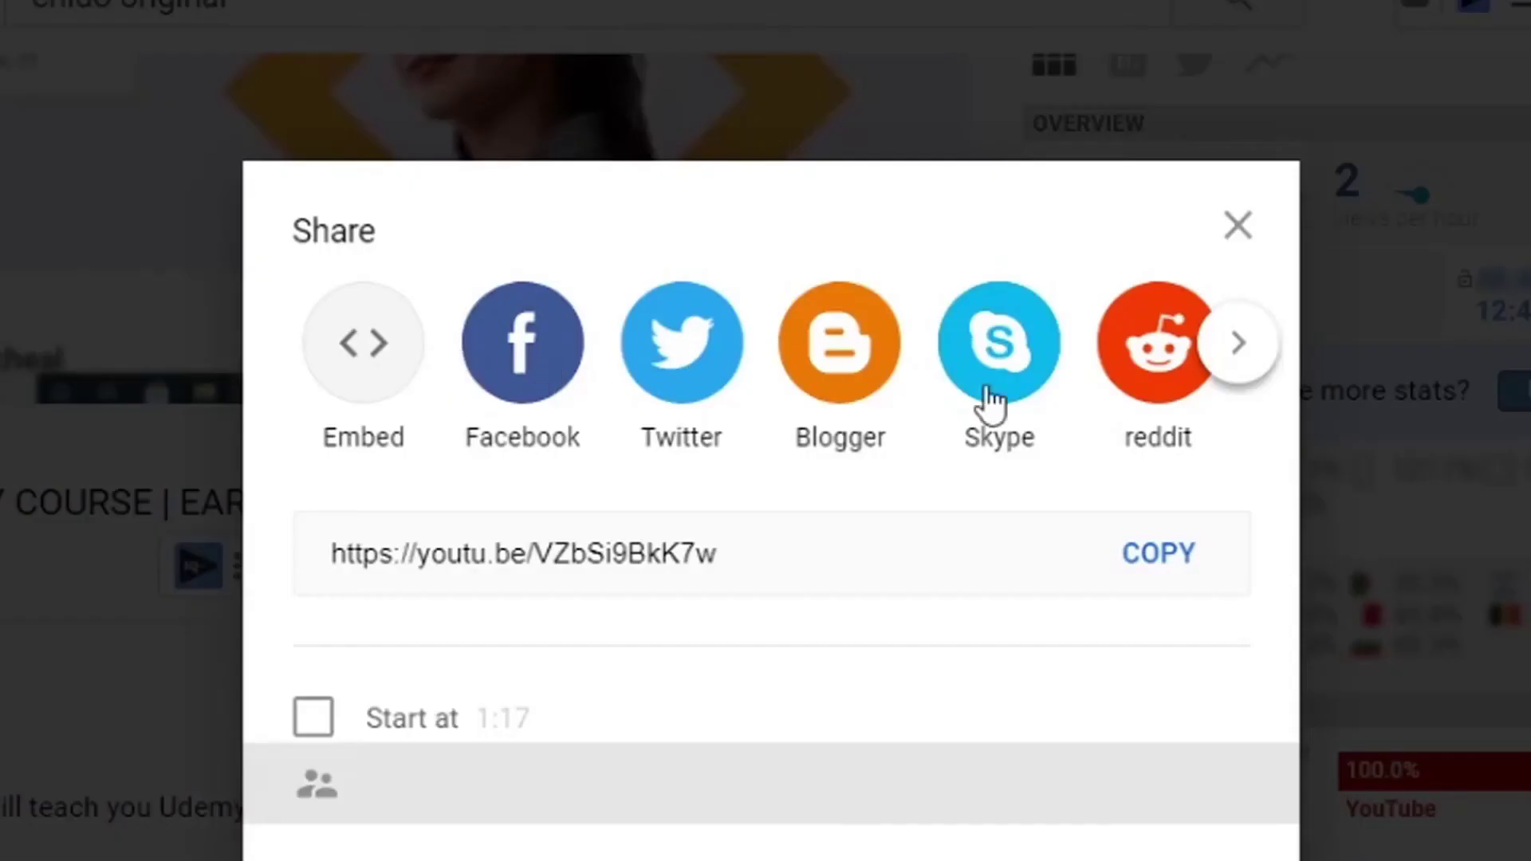
pyautogui.click(1148, 556)
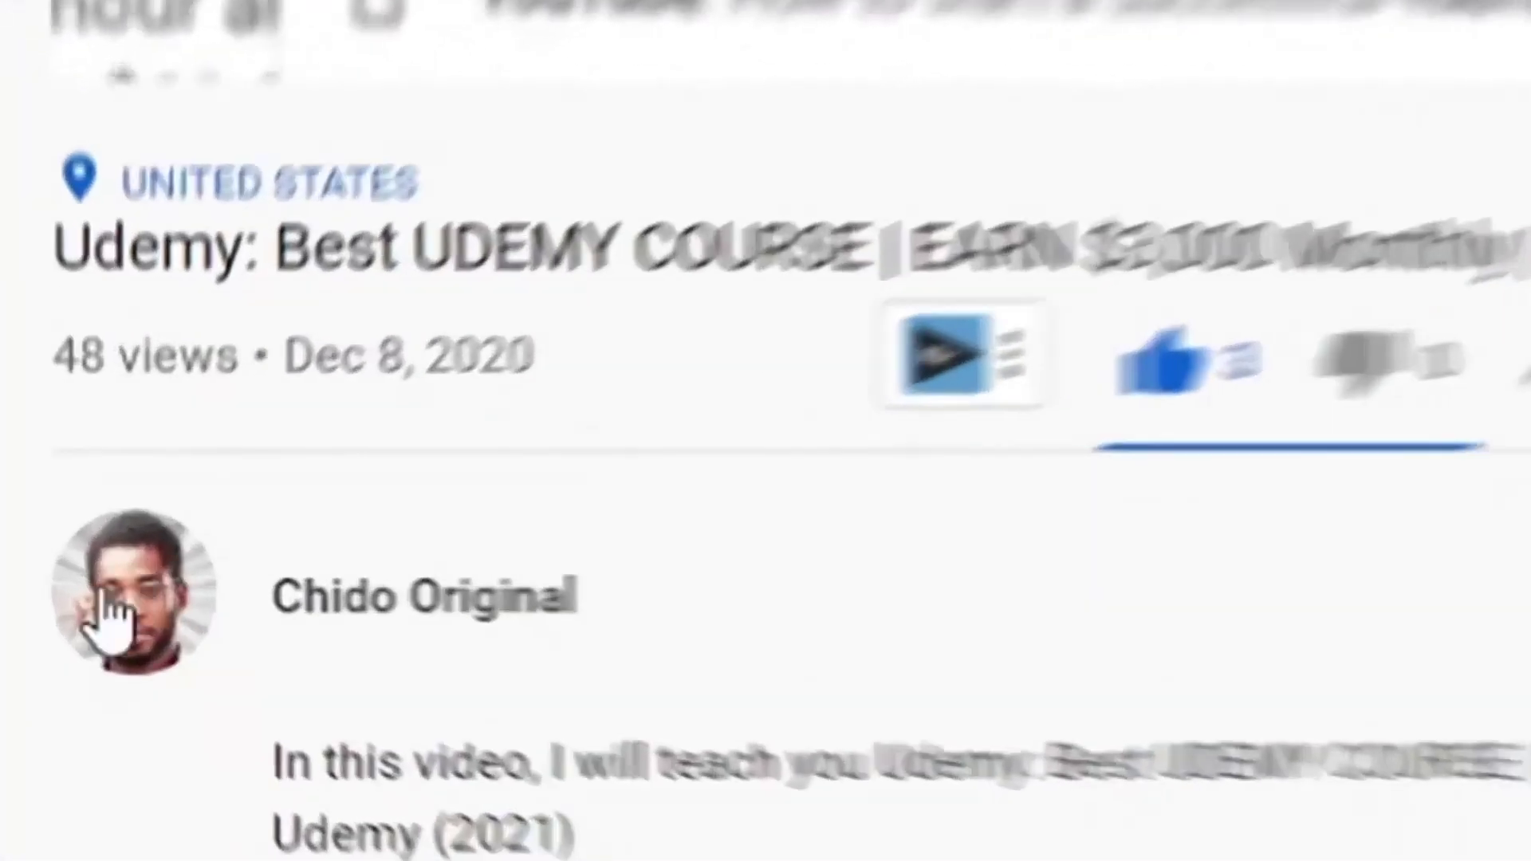
pyautogui.click(112, 585)
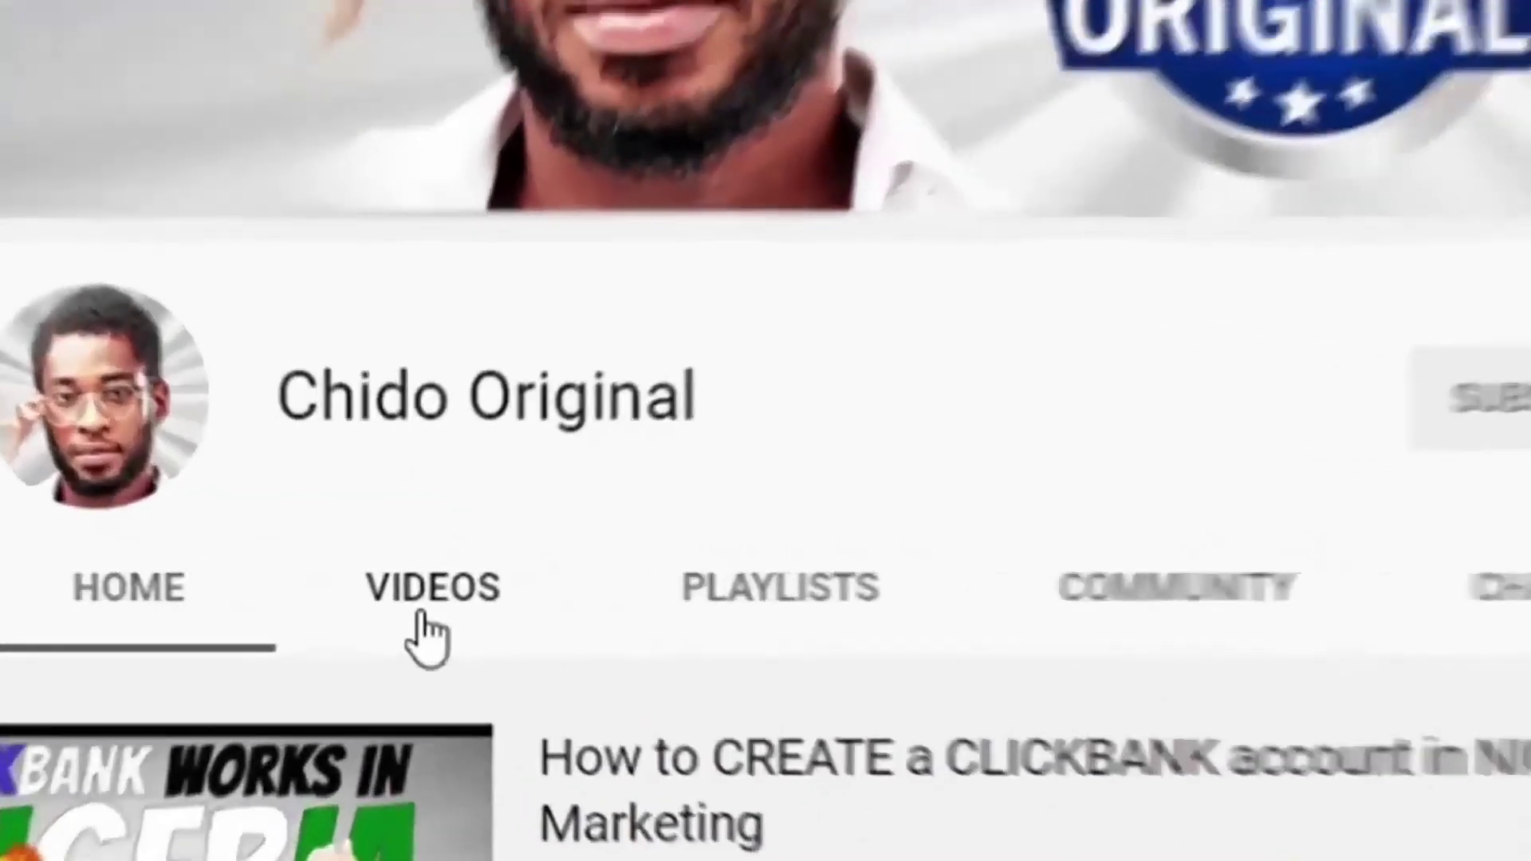
pyautogui.click(394, 608)
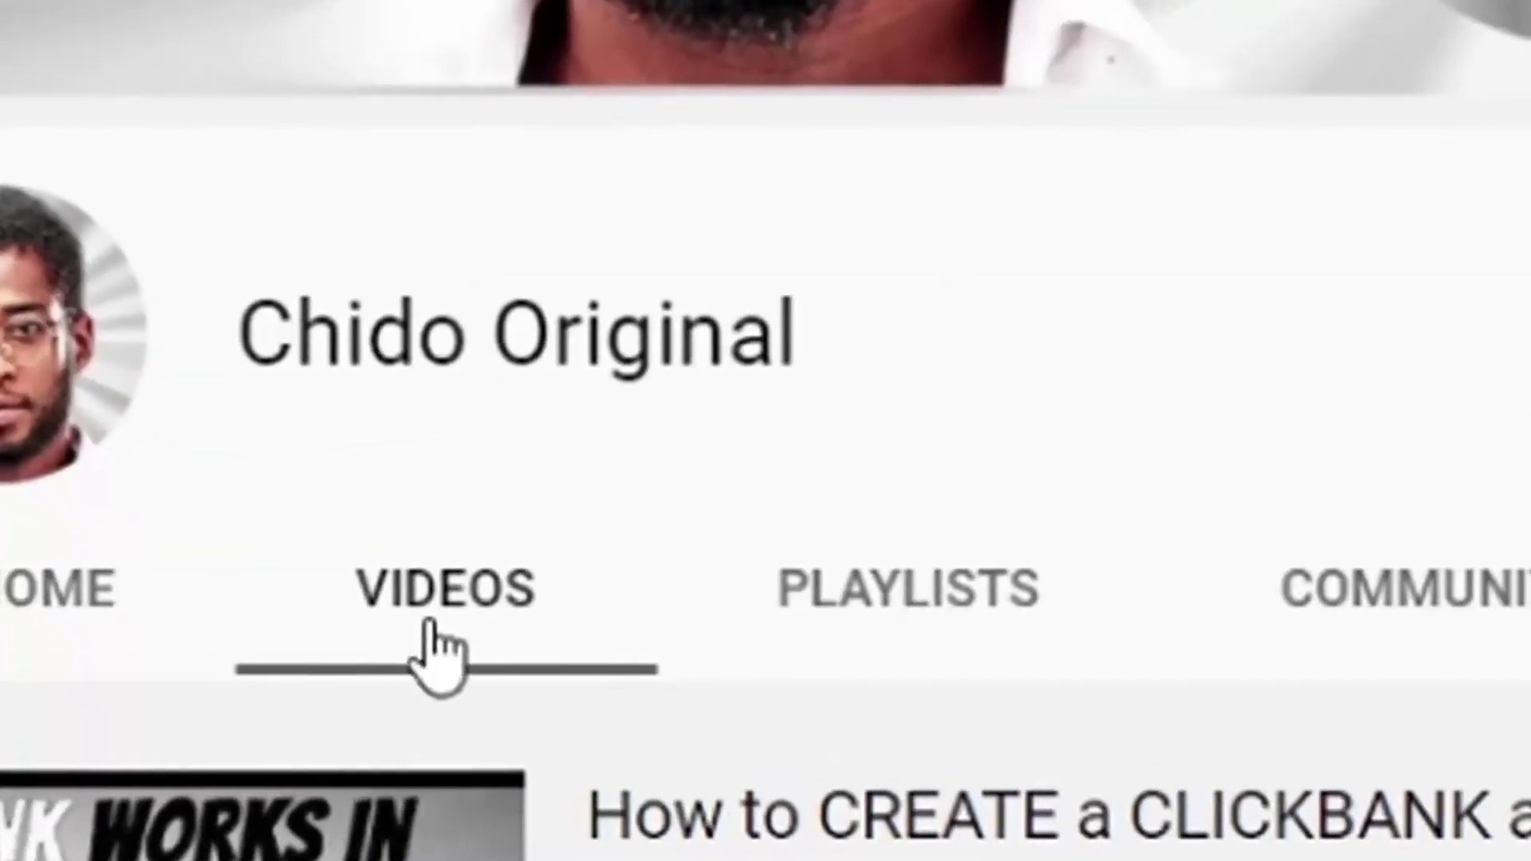
pyautogui.scroll(-5, 582, 550)
pyautogui.scroll(-5, 582, 551)
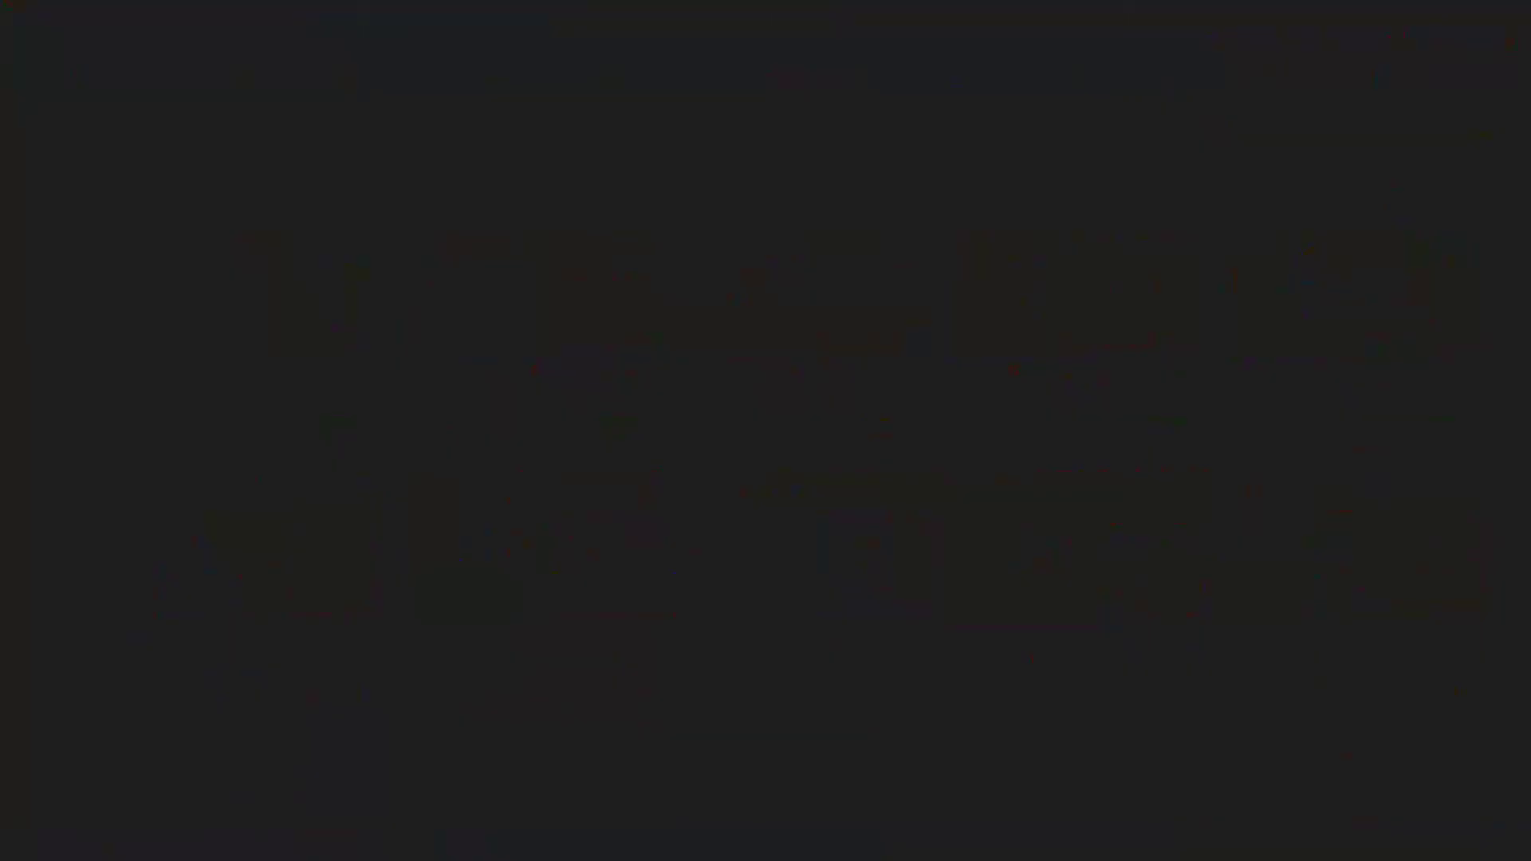